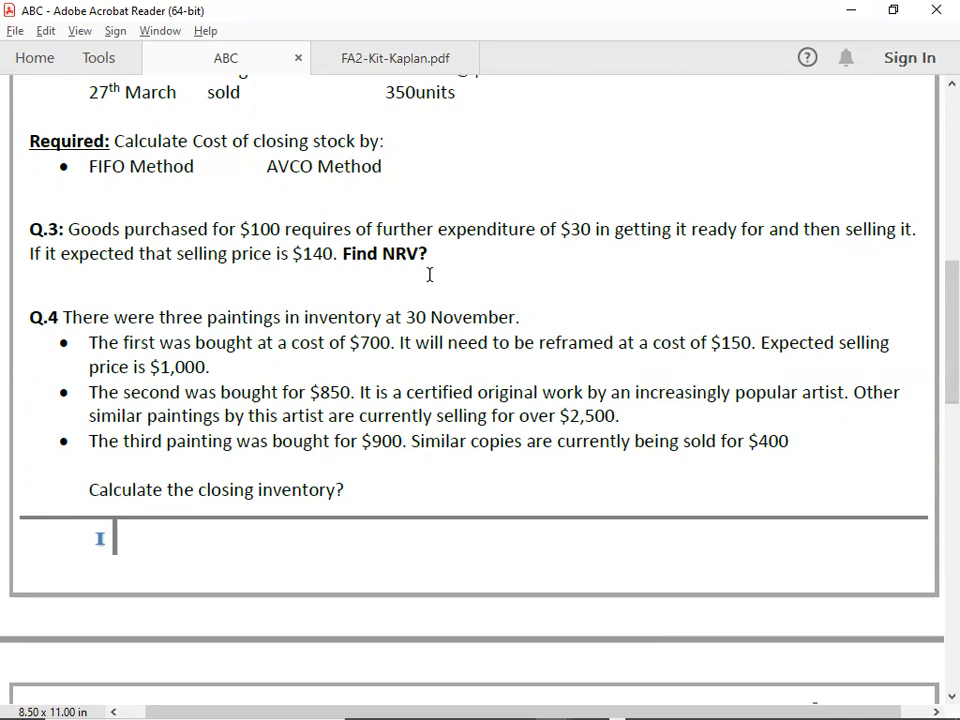
Step: Switch to the INVENTORY VALUATION workbook in Excel and label cell A1381, in the blank area below, "Q.3"
{"action": "key", "text": "alt+Tab"}
{"action": "key", "text": "alt+Tab"}
{"action": "key", "text": "alt+Tab"}
{"action": "key", "text": "Down"}
{"action": "key", "text": "Down"}
{"action": "key", "text": "Down"}
{"action": "key", "text": "Down"}
{"action": "key", "text": "Down"}
{"action": "key", "text": "Down"}
{"action": "key", "text": "Down"}
{"action": "key", "text": "Down"}
{"action": "key", "text": "Down"}
{"action": "key", "text": "Down"}
{"action": "key", "text": "Down"}
{"action": "key", "text": "Down"}
{"action": "key", "text": "Down"}
{"action": "key", "text": "Down"}
{"action": "key", "text": "Down"}
{"action": "key", "text": "Down"}
{"action": "key", "text": "Down"}
{"action": "key", "text": "Down"}
{"action": "key", "text": "Down"}
{"action": "key", "text": "Down"}
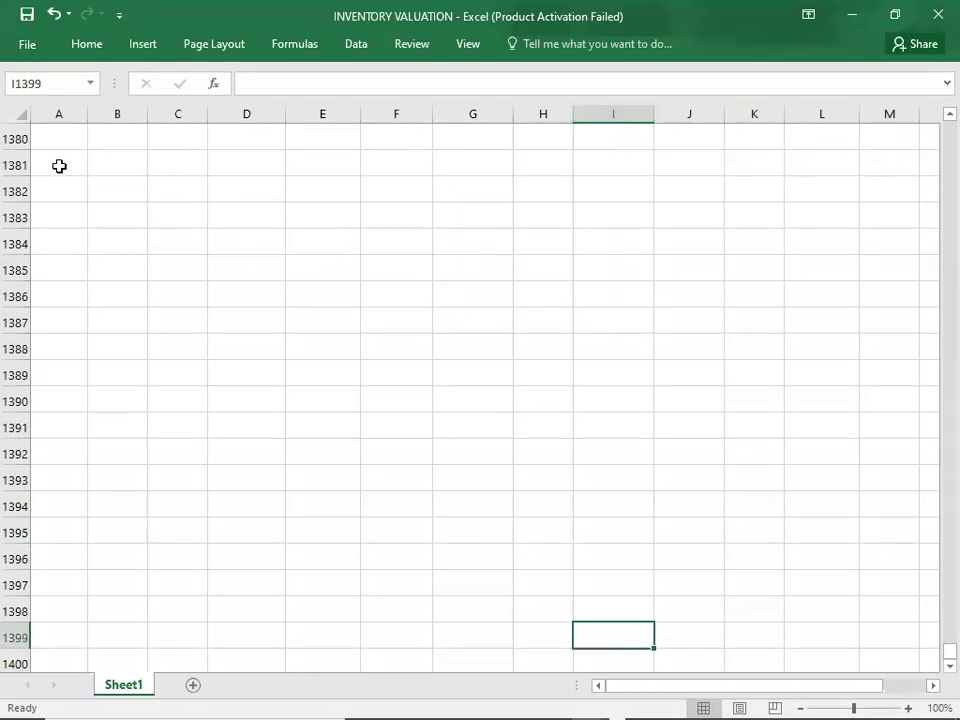
{"action": "left_click", "coordinate": [59, 166]}
{"action": "type", "text": "Q/"}
{"action": "key", "text": "BackSpace"}
{"action": "type", "text": ".3"}
{"action": "key", "text": "Return"}
Step: Enter the net realisable value working "NRV = 140 - 30 = 110" in cell B1382
{"action": "key", "text": "Right"}
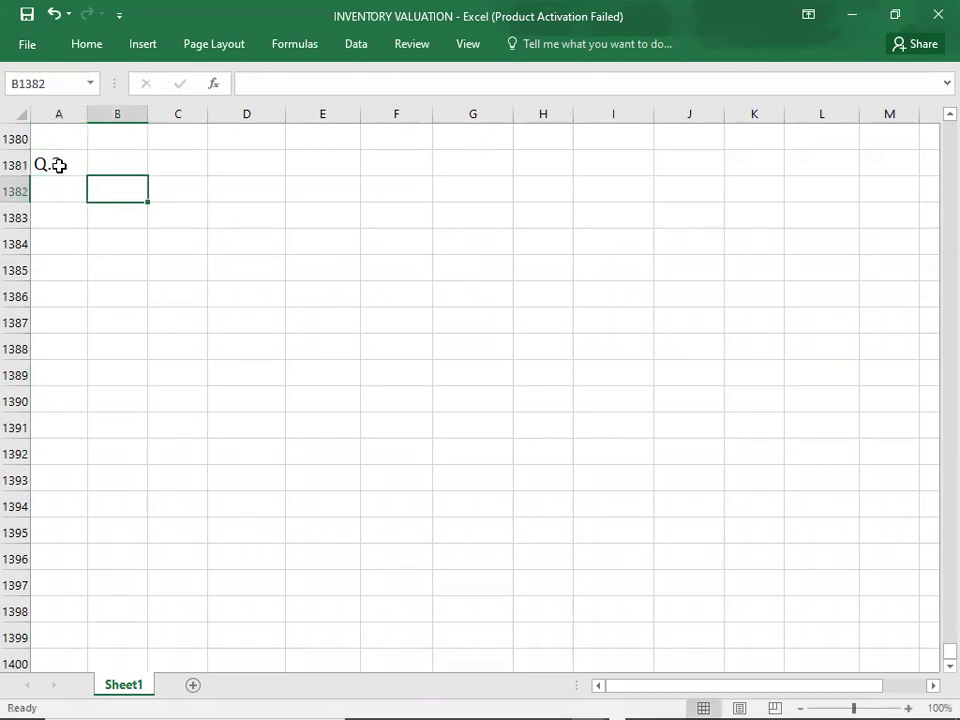
{"action": "type", "text": "NRV = 140 -"}
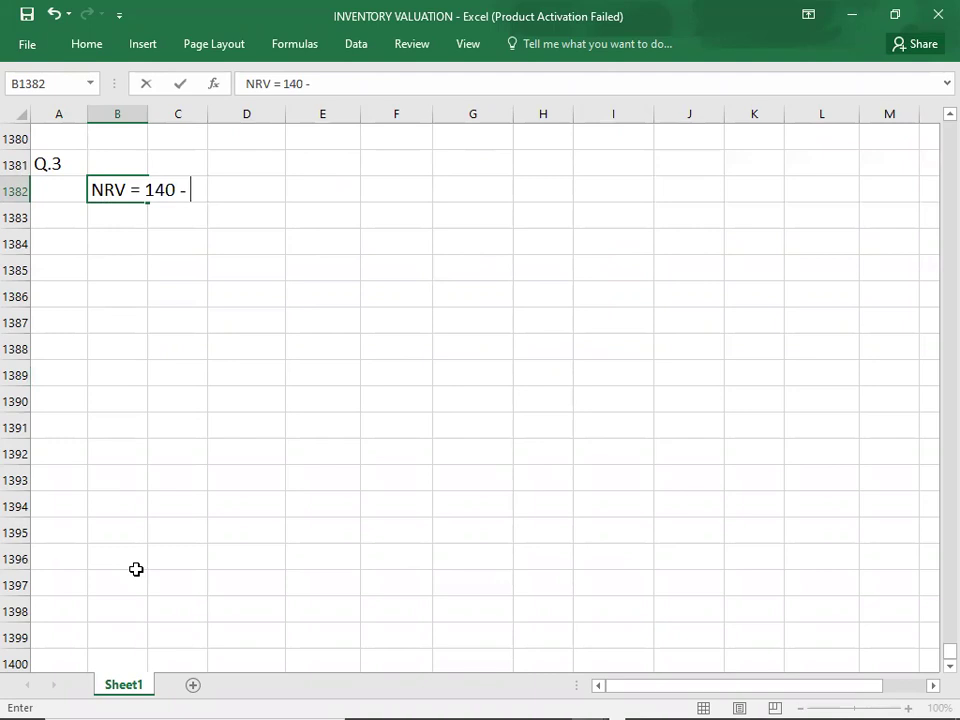
{"action": "type", "text": " 30 = 110"}
{"action": "key", "text": "Return"}
{"action": "key", "text": "Return"}
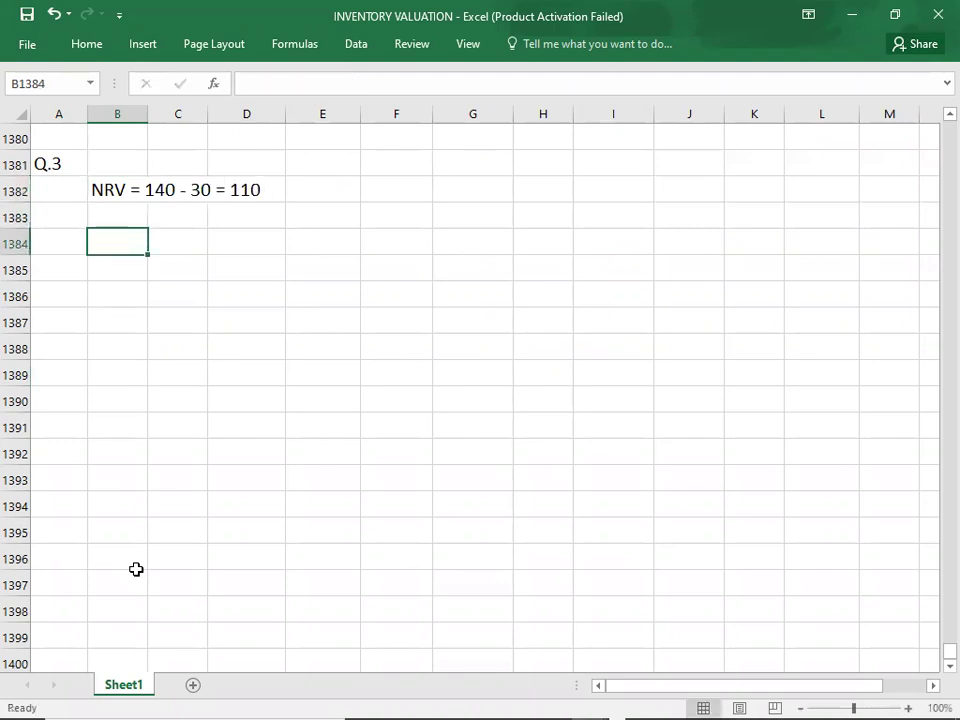
Step: Label cell A1384 "Q.4" to start the next answer
{"action": "key", "text": "Left"}
{"action": "type", "text": "Q.4"}
{"action": "key", "text": "Return"}
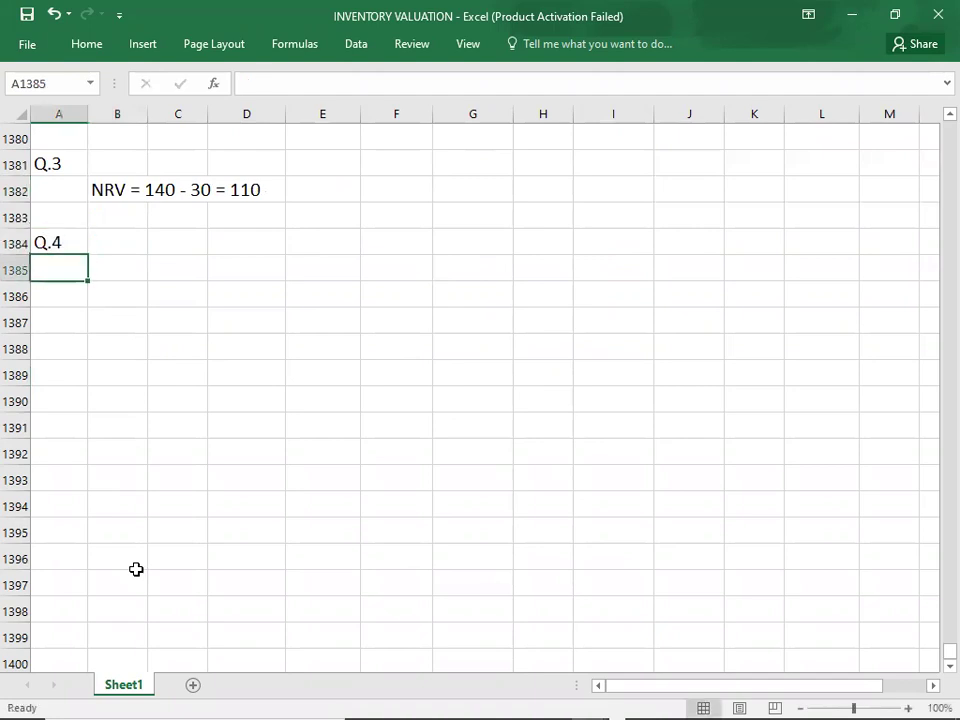
Step: Read Q.4 in the Acrobat Reader document, then enter the headings COST, NRV and VALUATION in E1385:G1385 of the Excel sheet
{"action": "key", "text": "Right"}
{"action": "key", "text": "alt+Tab"}
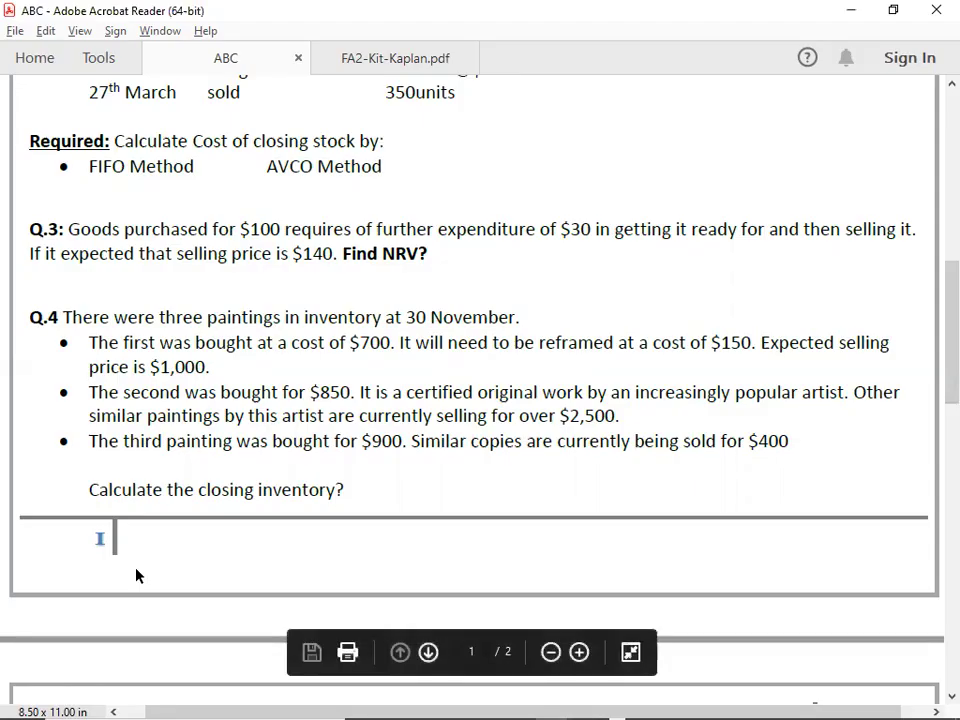
{"action": "scroll", "coordinate": [137, 575], "scroll_direction": "down", "scroll_amount": 1}
{"action": "scroll", "coordinate": [137, 575], "scroll_direction": "down", "scroll_amount": 4}
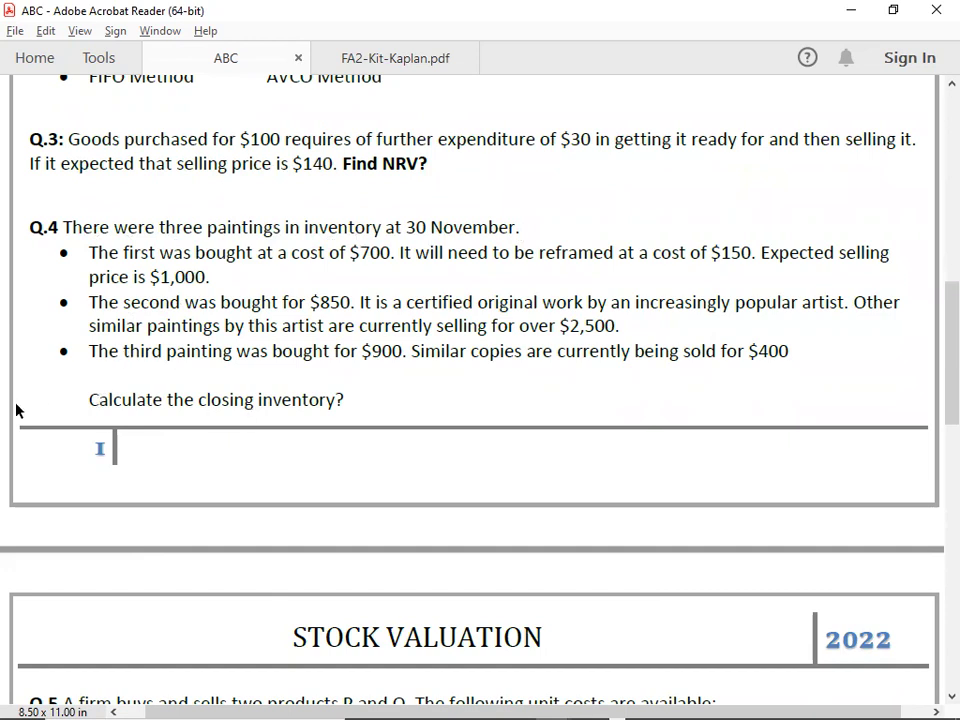
{"action": "key", "text": "alt+Tab"}
{"action": "key", "text": "Right"}
{"action": "key", "text": "Right"}
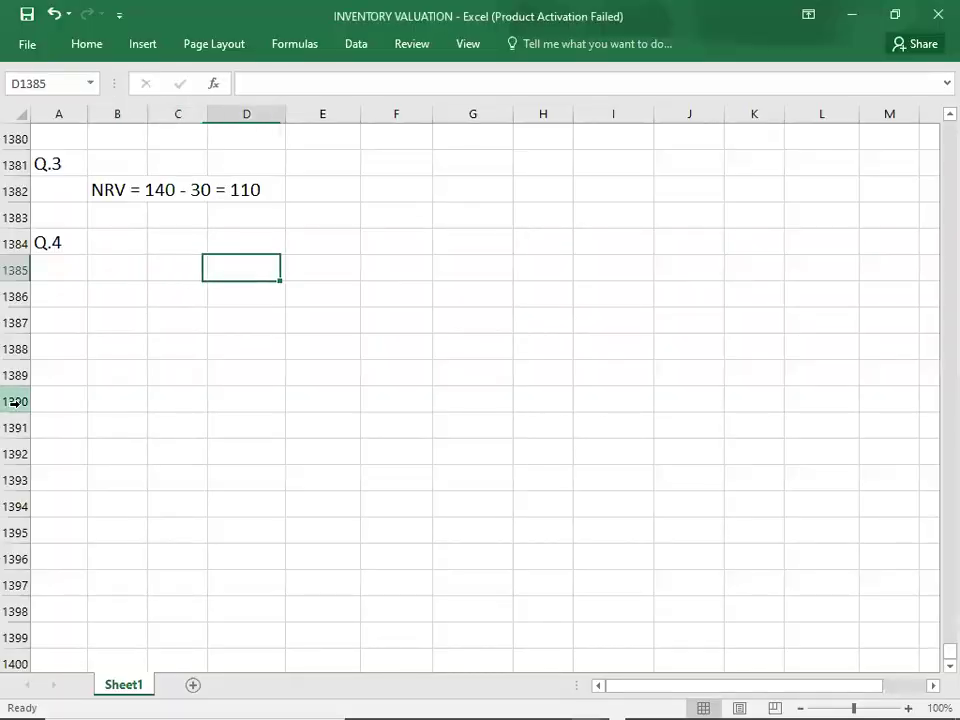
{"action": "key", "text": "Right"}
{"action": "type", "text": "COST"}
{"action": "key", "text": "Right"}
{"action": "type", "text": "NRV"}
{"action": "key", "text": "Right"}
{"action": "type", "text": "VALUATION"}
{"action": "key", "text": "Return"}
Step: Enter PAINTING-1 in C1387 and its cost of 700 in E1387, checking the Q.4 text in the PDF
{"action": "key", "text": "Left"}
{"action": "key", "text": "Left"}
{"action": "key", "text": "Down"}
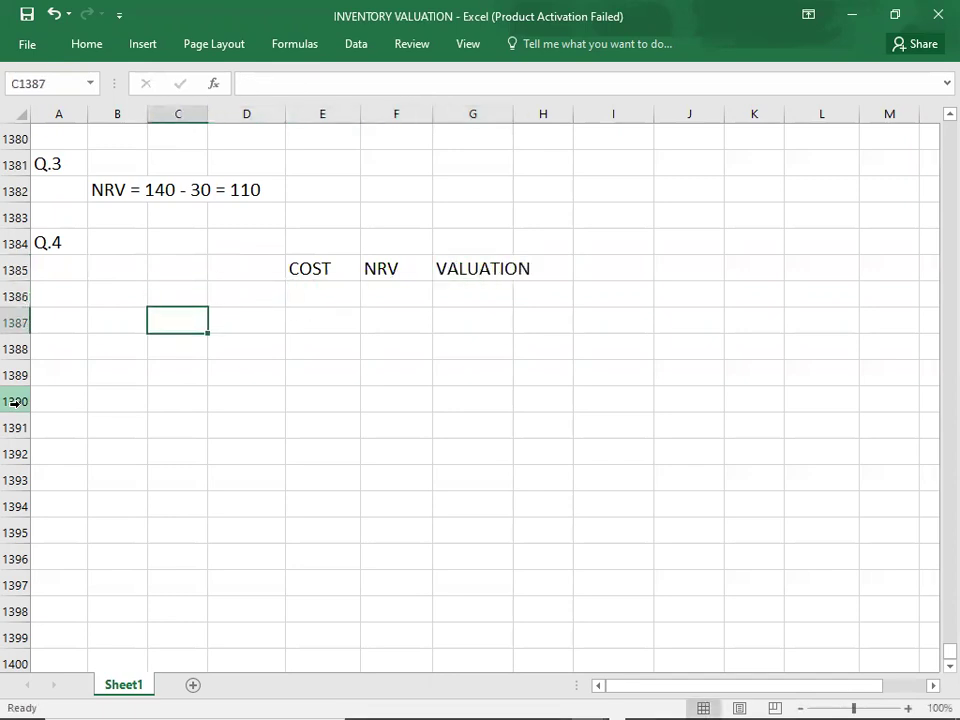
{"action": "key", "text": "alt+Tab"}
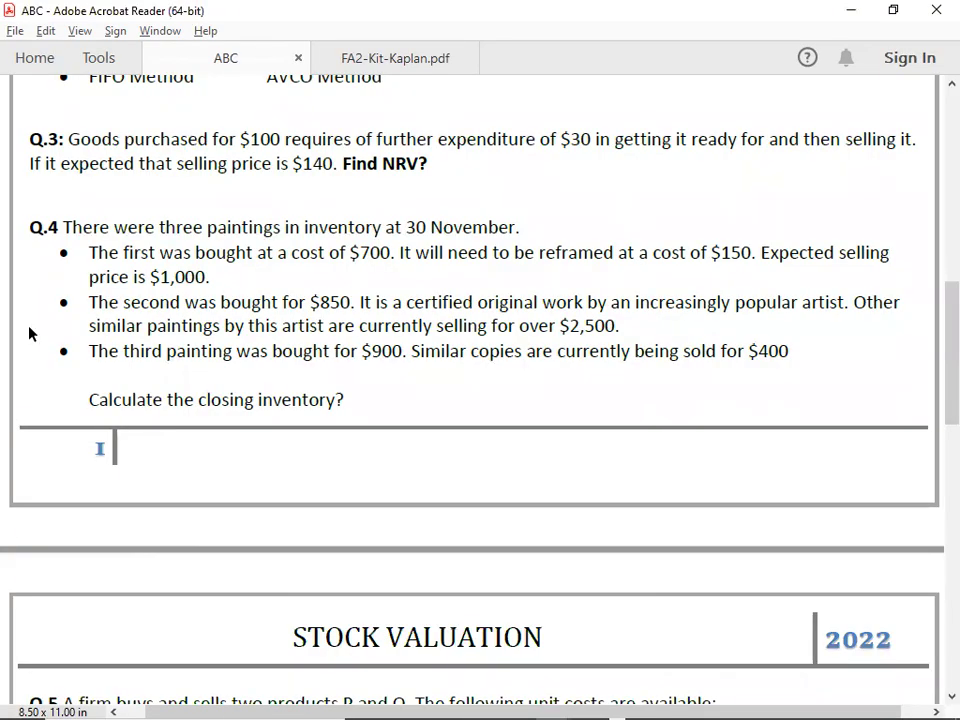
{"action": "key", "text": "alt+Tab"}
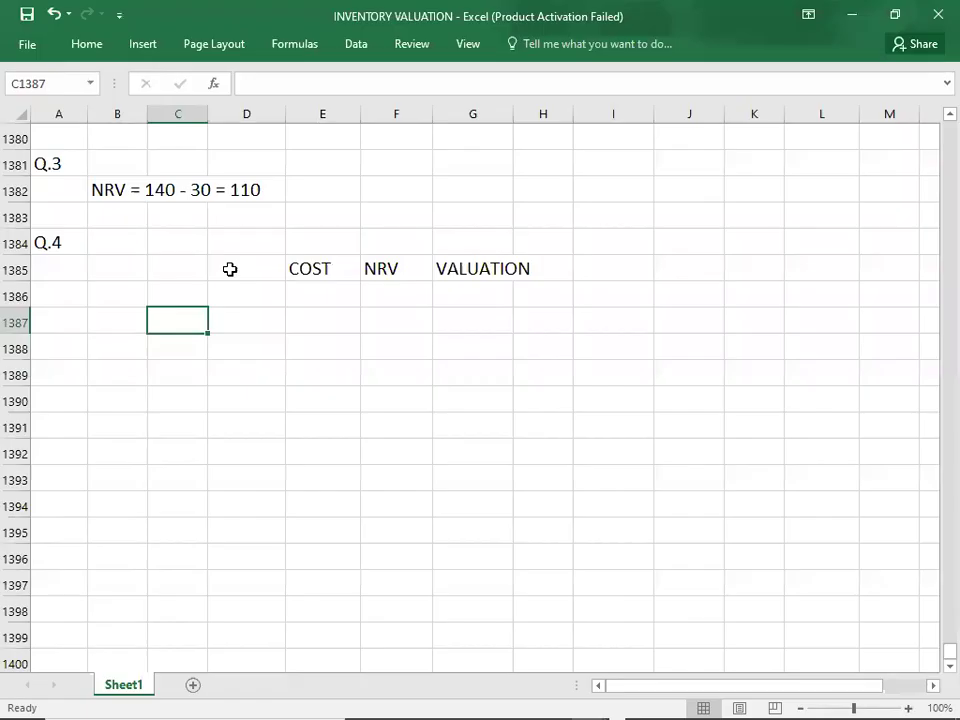
{"action": "type", "text": "PAINTING-1"}
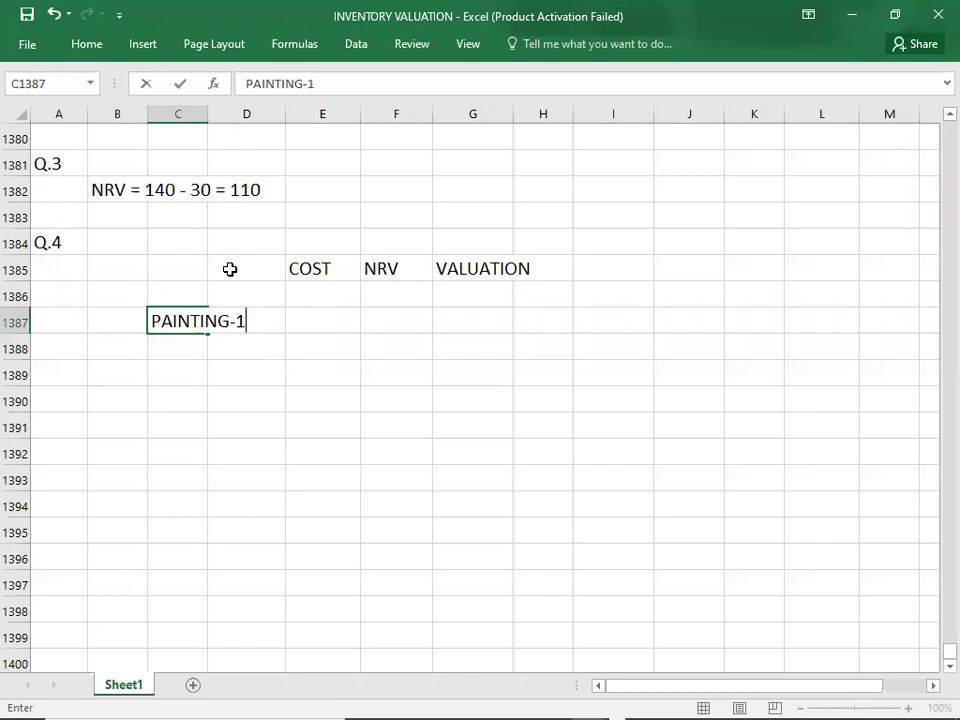
{"action": "key", "text": "Right"}
{"action": "key", "text": "Right"}
{"action": "key", "text": "alt+Tab"}
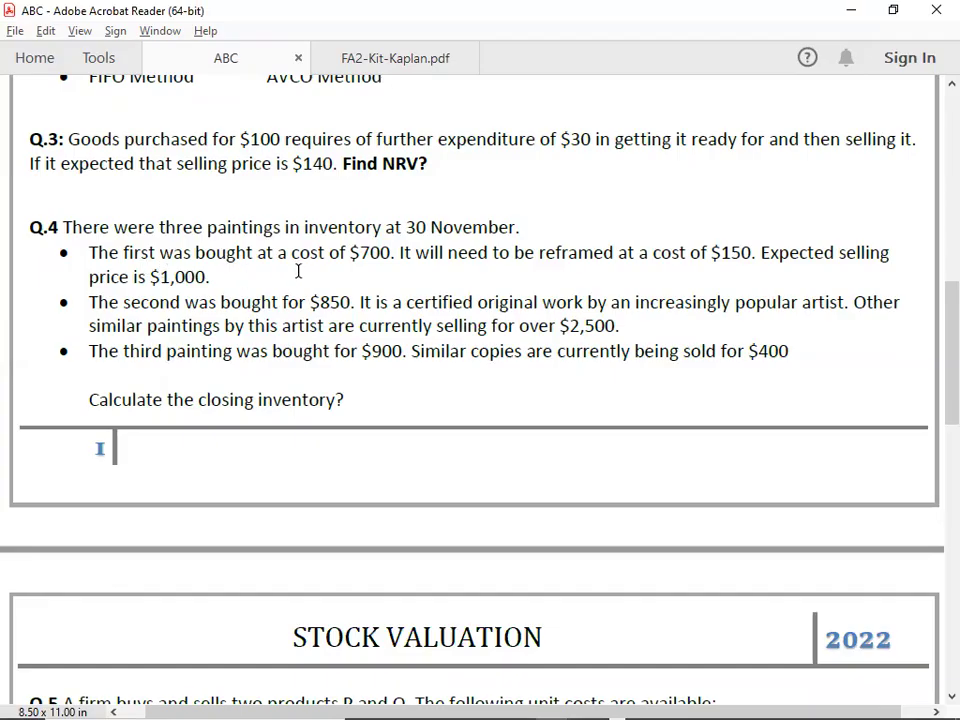
{"action": "key", "text": "alt+Tab"}
{"action": "type", "text": "700"}
{"action": "key", "text": "Right"}
Step: Check the Q.4 text and enter an NRV of 850 in F1387 and a valuation of 700 in G1387 for PAINTING-1
{"action": "key", "text": "alt+Tab"}
{"action": "key", "text": "alt+Tab"}
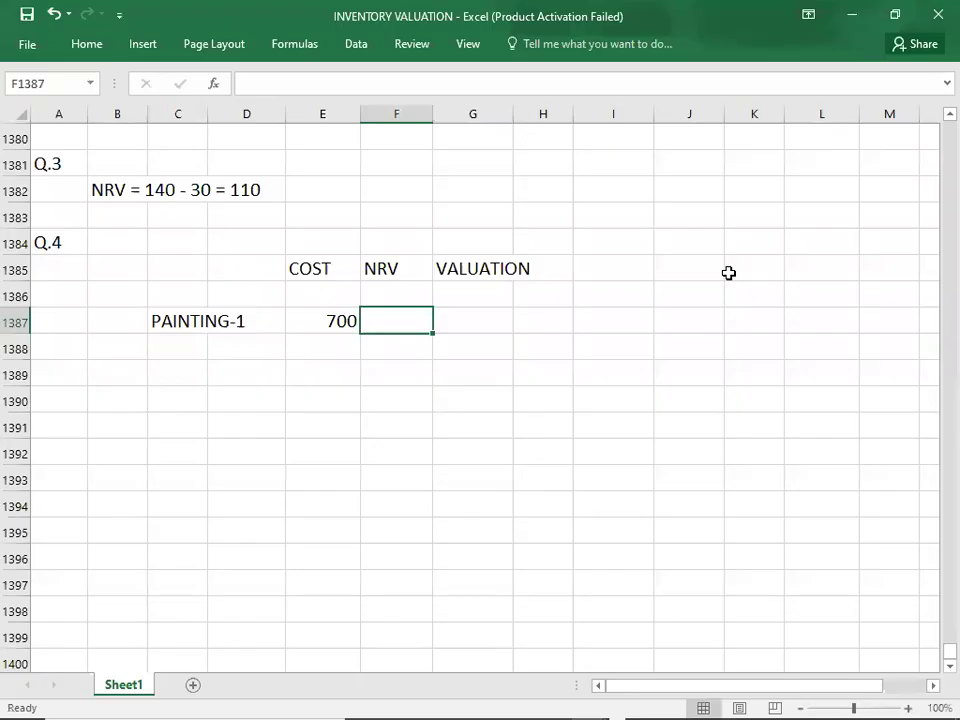
{"action": "type", "text": "850"}
{"action": "key", "text": "Tab"}
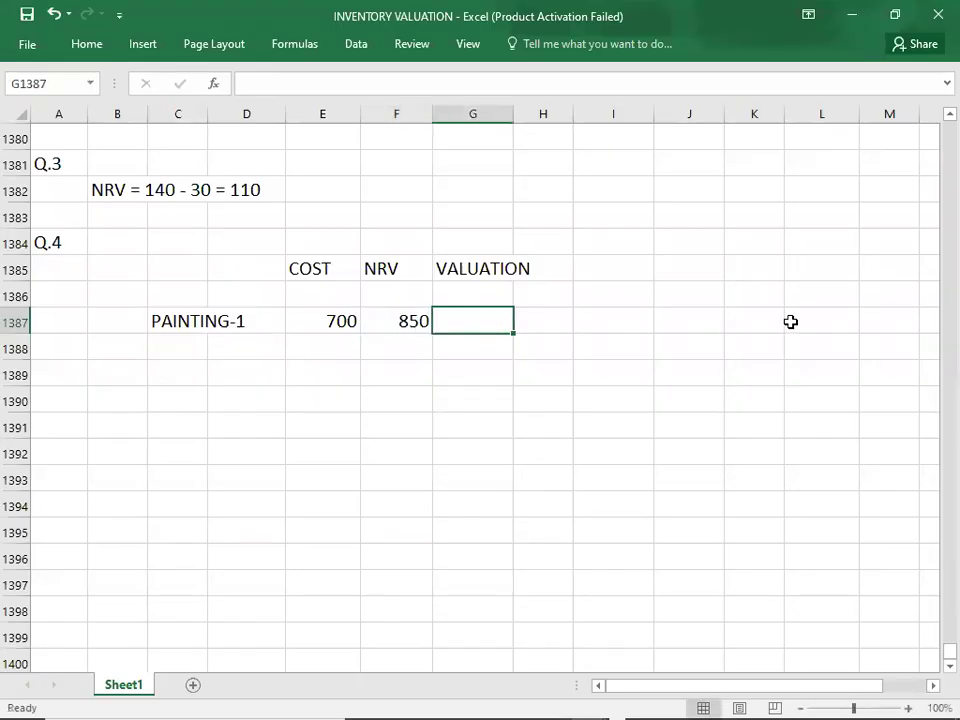
{"action": "key", "text": "Tab"}
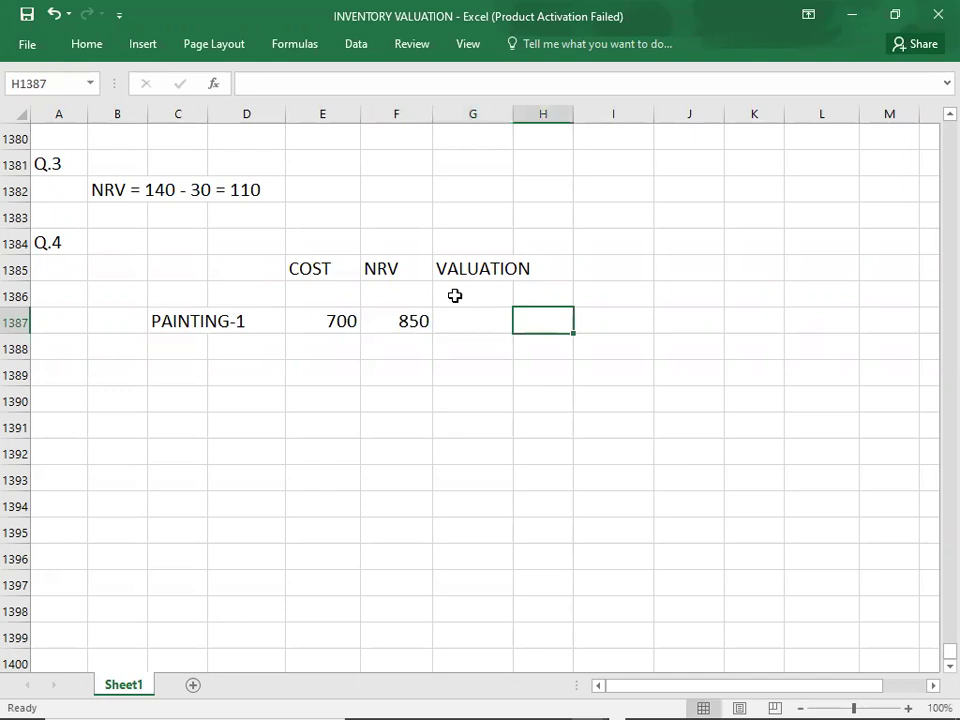
{"action": "left_click", "coordinate": [329, 327]}
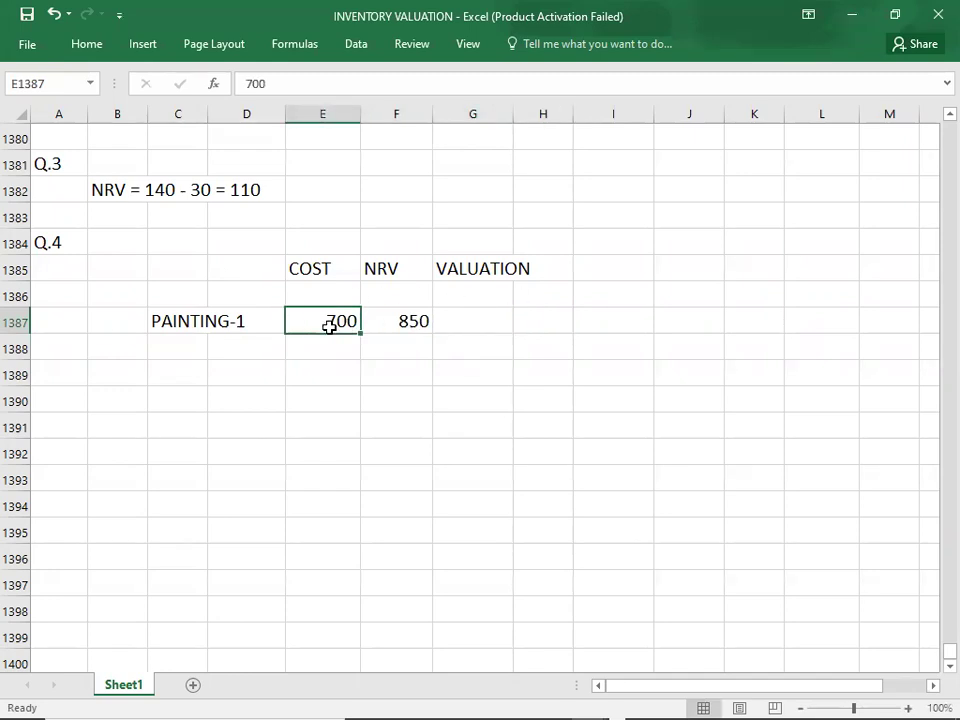
{"action": "left_click", "coordinate": [388, 324]}
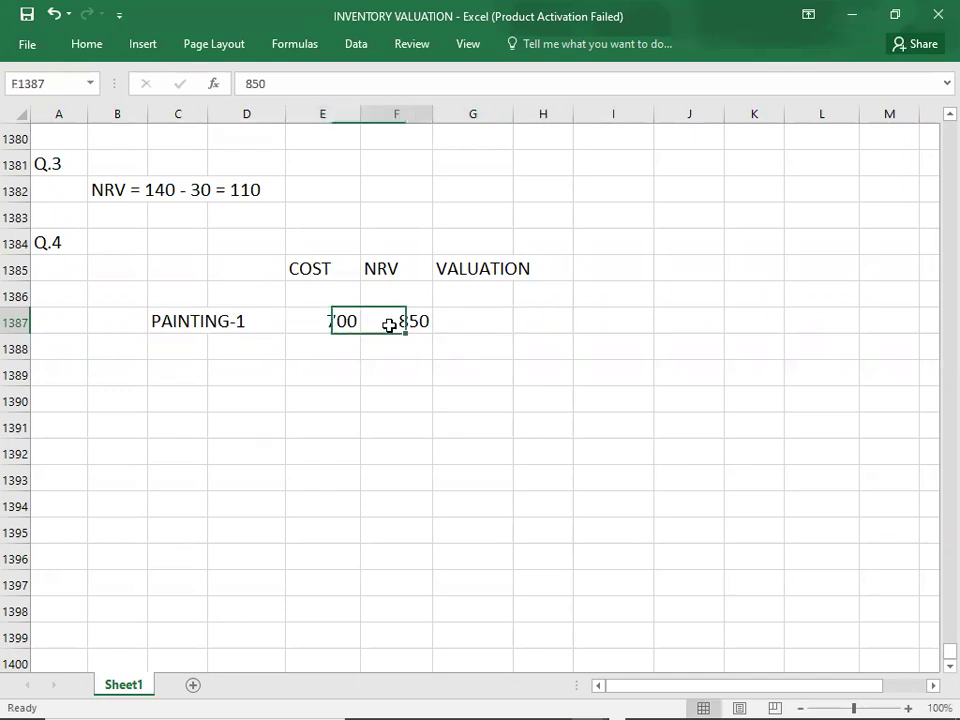
{"action": "left_click", "coordinate": [493, 318]}
{"action": "type", "text": "700"}
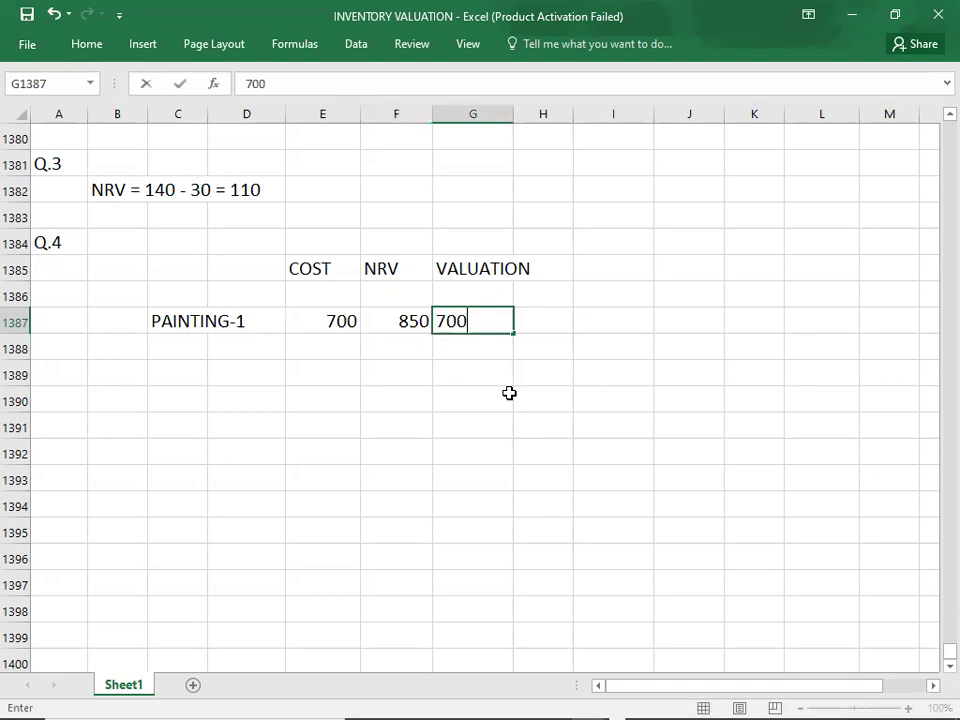
{"action": "key", "text": "Return"}
Step: Enter PAINTING-2 in C1388 and its cost of 850 in E1388, taking the amount from the PDF question
{"action": "key", "text": "Left"}
{"action": "key", "text": "Left"}
{"action": "key", "text": "Left"}
{"action": "key", "text": "Left"}
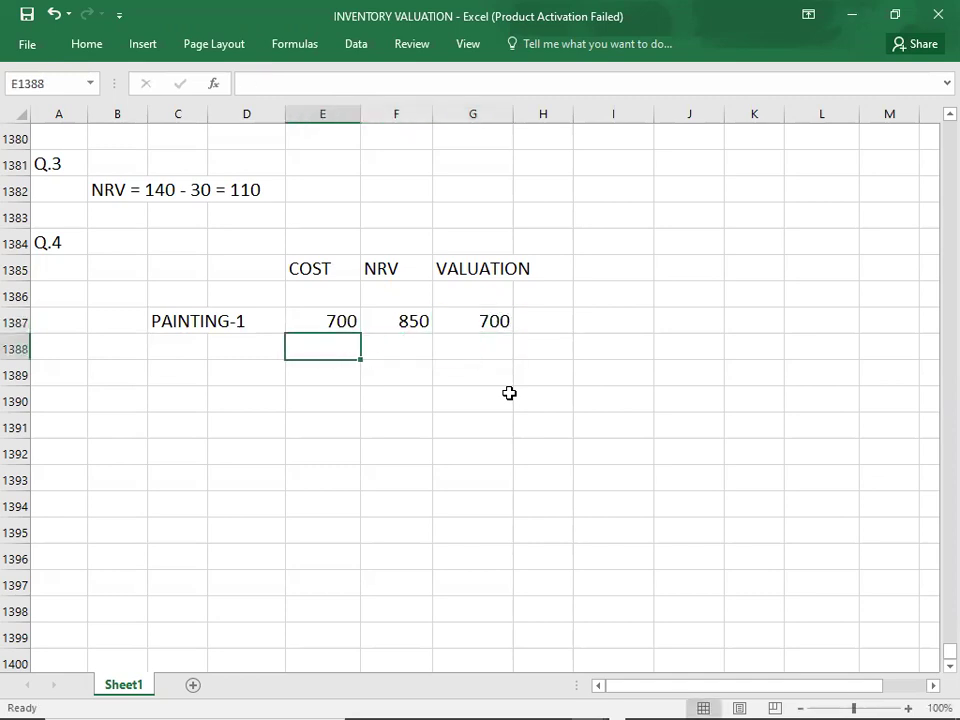
{"action": "type", "text": "PAINTING-2"}
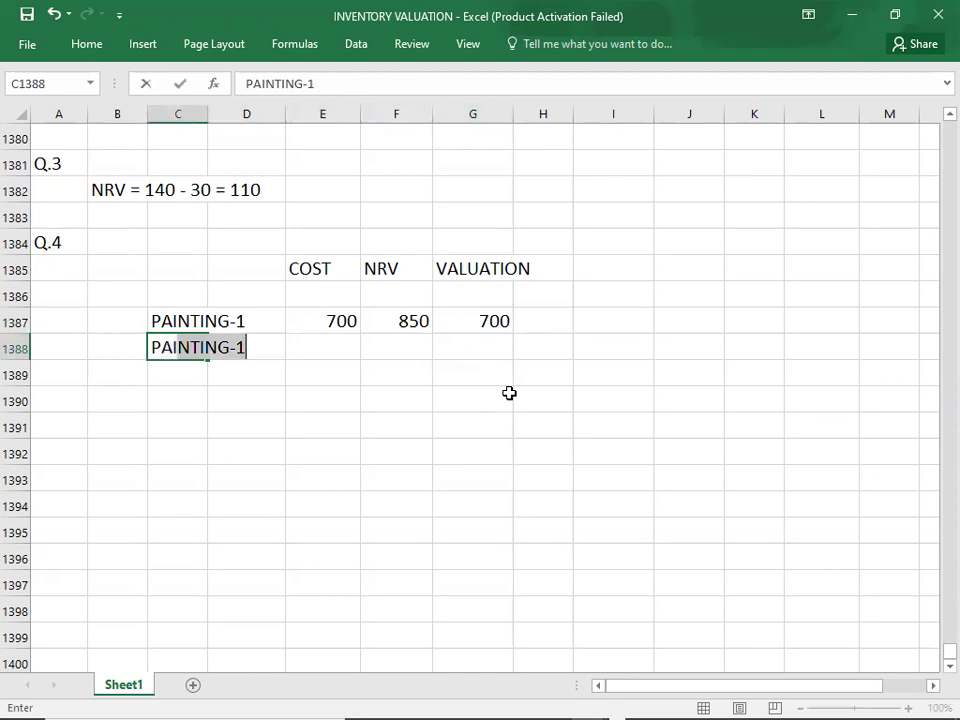
{"action": "key", "text": "Right"}
{"action": "key", "text": "Right"}
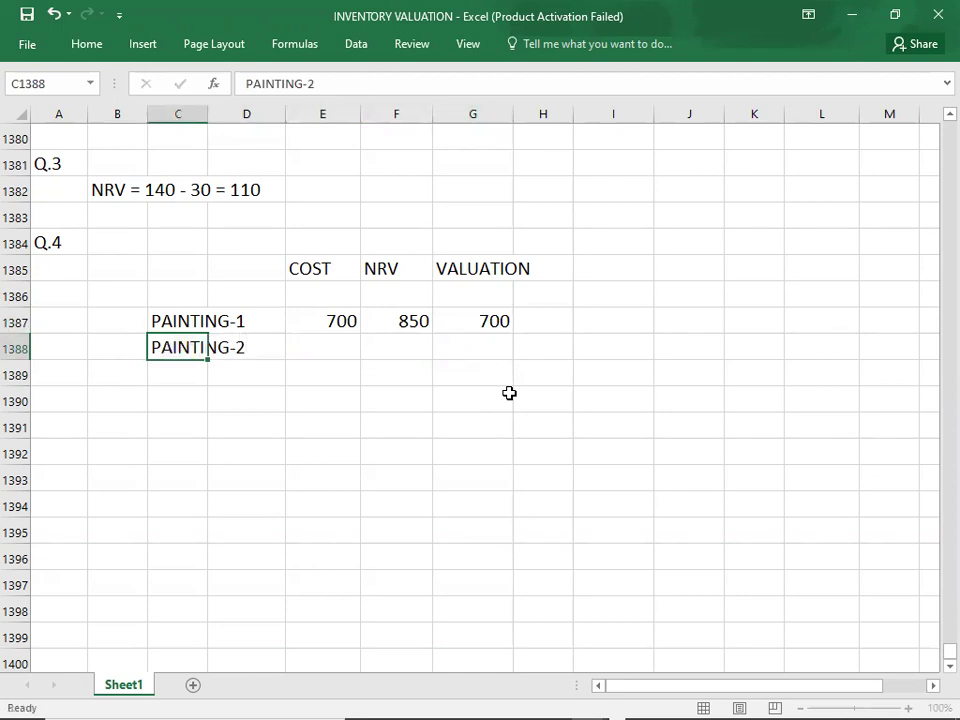
{"action": "key", "text": "alt+Tab"}
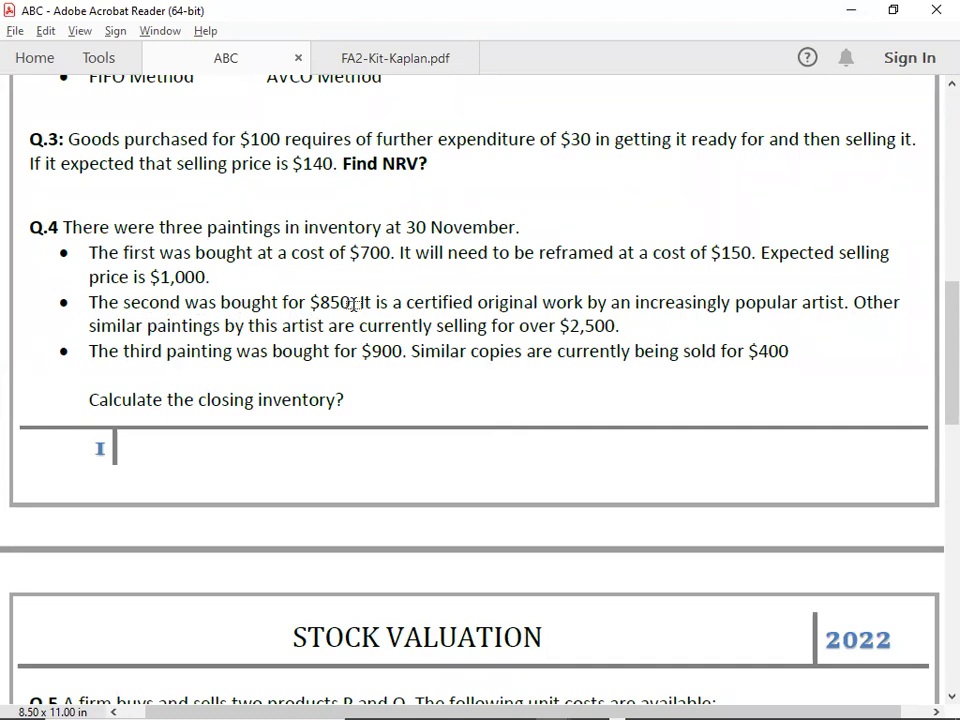
{"action": "key", "text": "alt+Tab"}
{"action": "type", "text": "850"}
{"action": "key", "text": "Tab"}
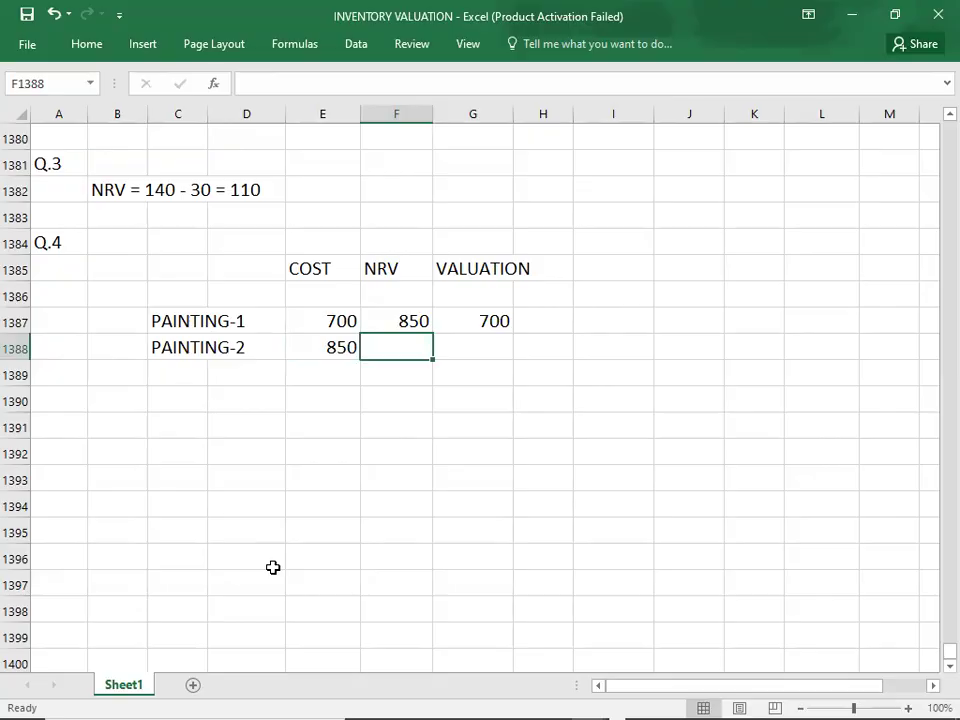
Step: Look up the second painting's selling price in the PDF, and enter NRV 2500 in F1388 and valuation 850 in G1388
{"action": "key", "text": "alt+Tab"}
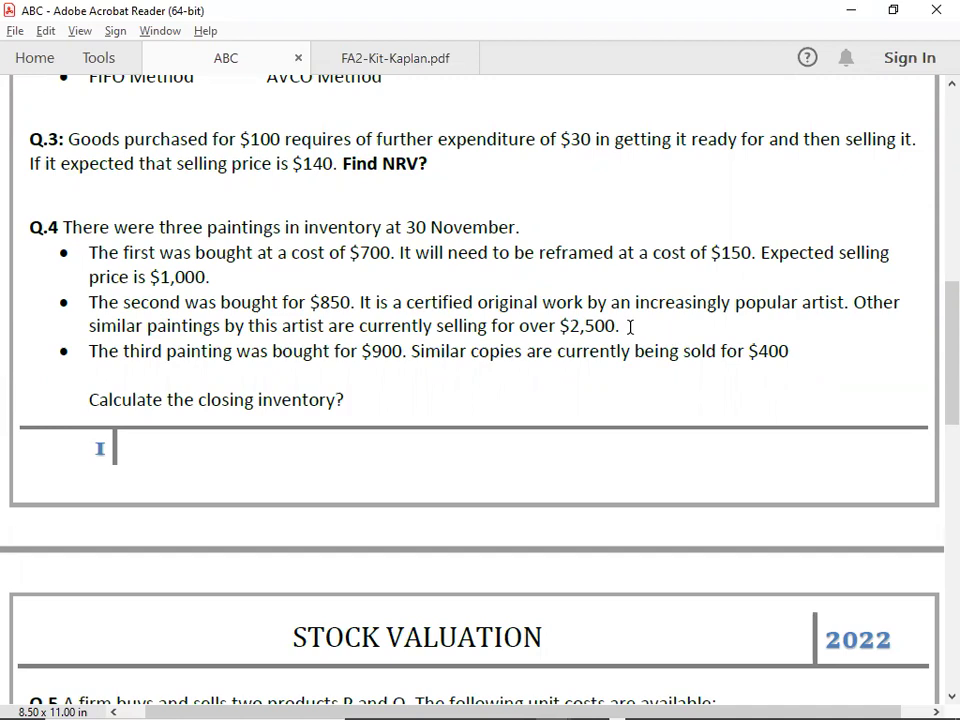
{"action": "key", "text": "alt+Tab"}
{"action": "type", "text": "2500"}
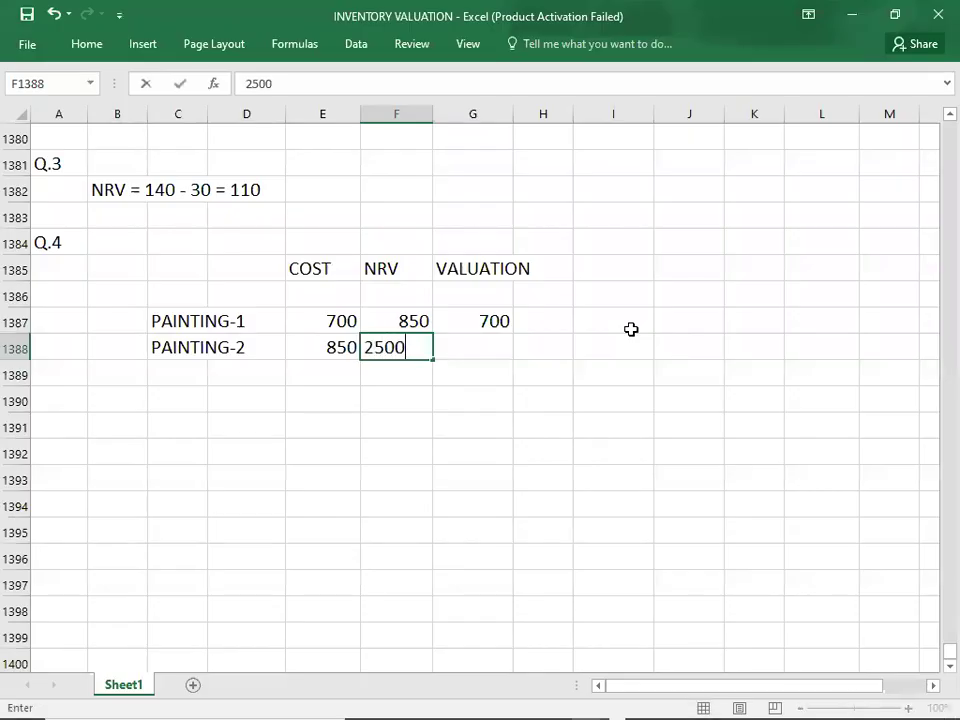
{"action": "key", "text": "Tab"}
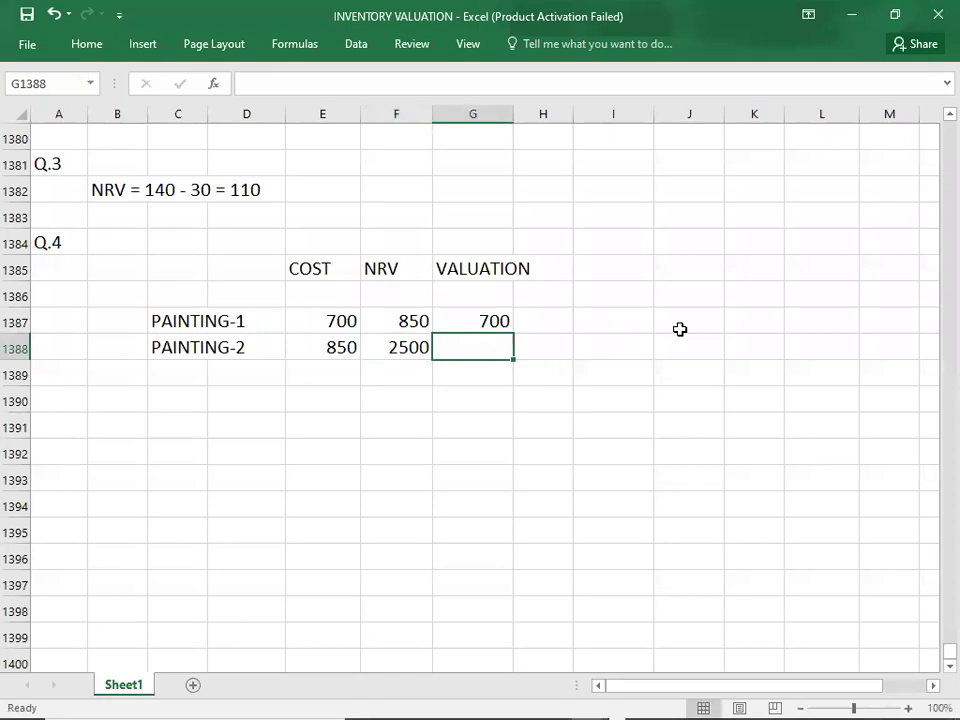
{"action": "type", "text": "850"}
{"action": "key", "text": "Return"}
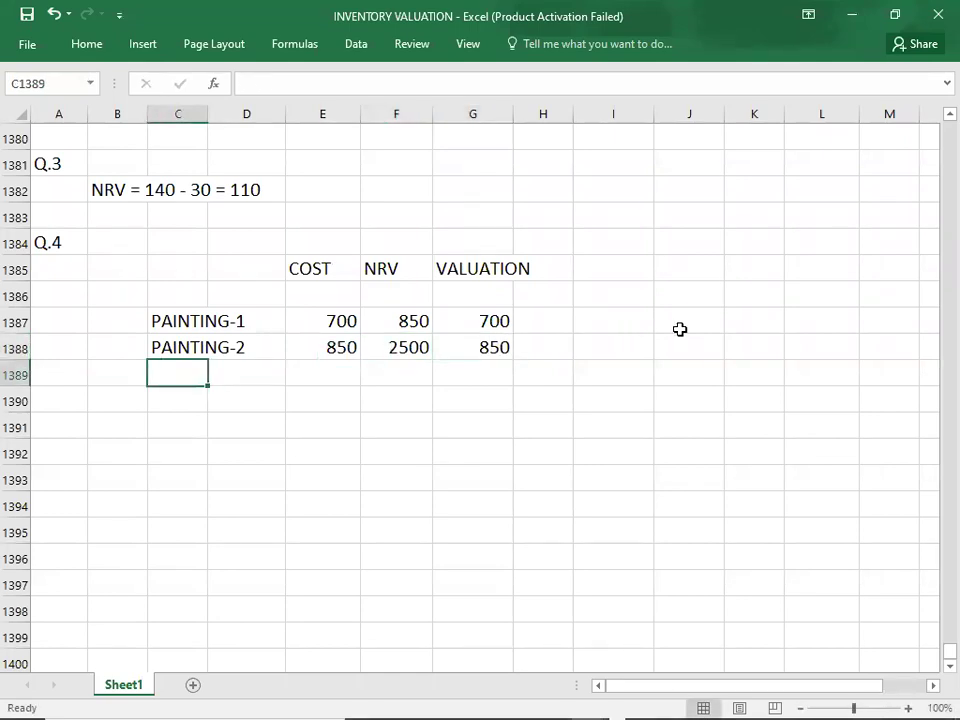
Step: Enter PAINTING-3 in C1389 and its cost of 900 in E1389, taking the amount from the PDF question
{"action": "type", "text": "PAINTINNG"}
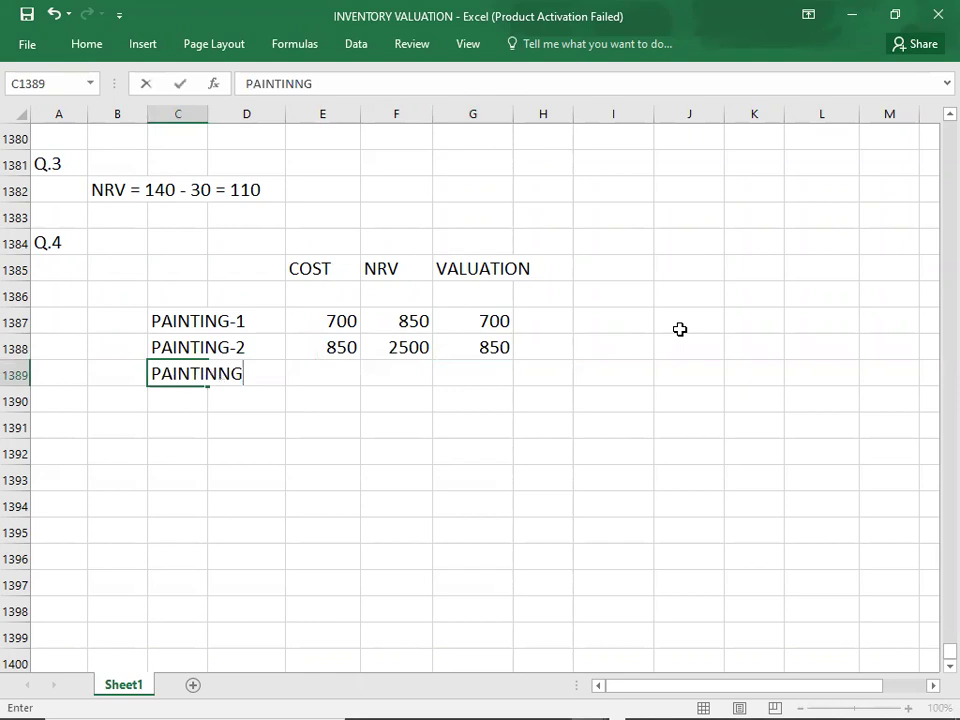
{"action": "key", "text": "BackSpace"}
{"action": "key", "text": "BackSpace"}
{"action": "type", "text": "ING"}
{"action": "key", "text": "BackSpace"}
{"action": "key", "text": "BackSpace"}
{"action": "key", "text": "BackSpace"}
{"action": "key", "text": "BackSpace"}
{"action": "type", "text": "NG-3"}
{"action": "key", "text": "Tab"}
{"action": "key", "text": "Tab"}
{"action": "key", "text": "Right"}
{"action": "key", "text": "Left"}
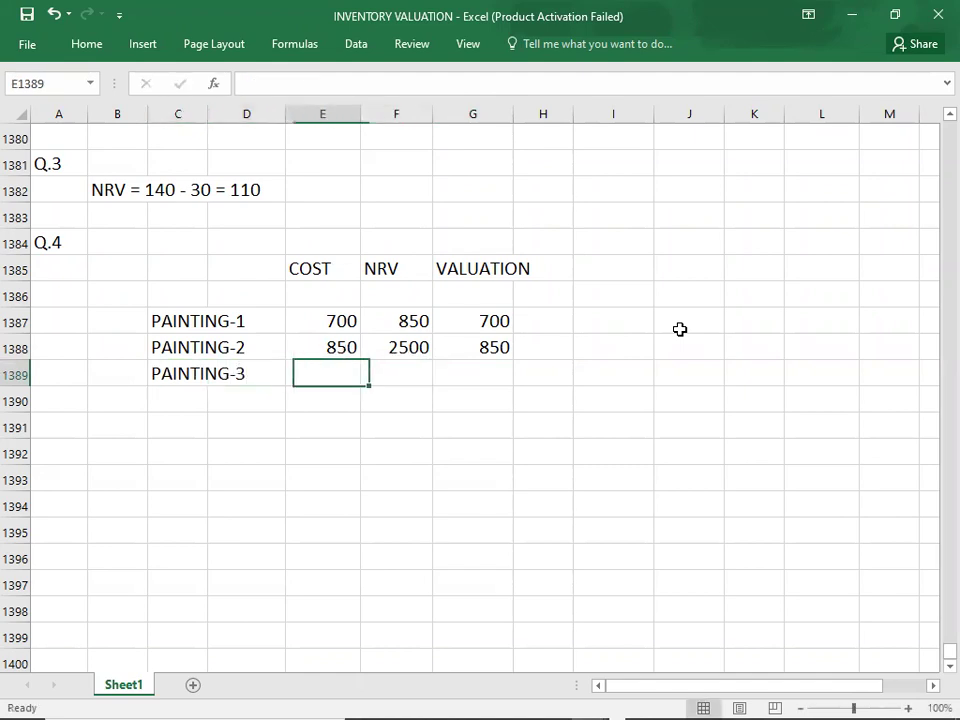
{"action": "key", "text": "alt+Tab"}
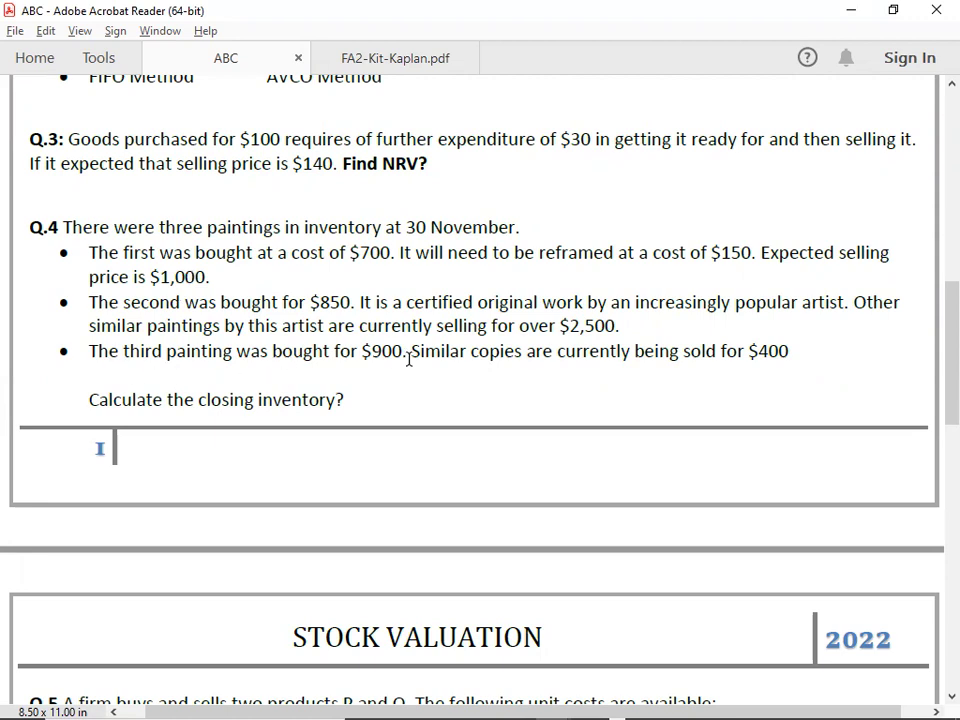
{"action": "key", "text": "alt+Tab"}
{"action": "type", "text": "900"}
{"action": "key", "text": "Tab"}
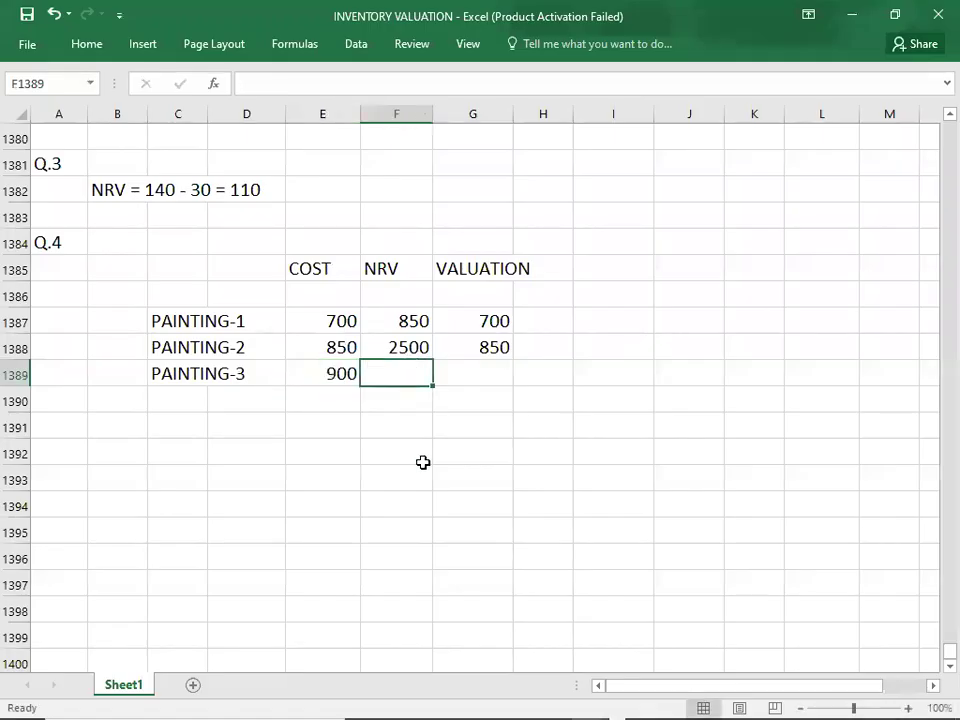
Step: Look up the third painting's selling price in the PDF and enter it as an NRV of 400 in F1389
{"action": "key", "text": "alt+Tab"}
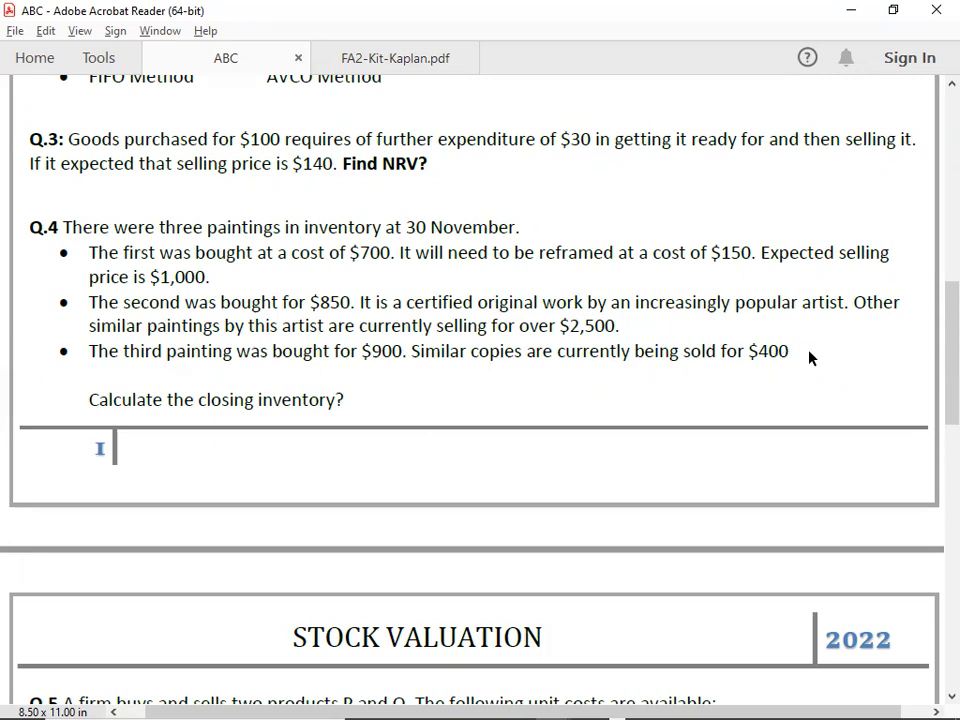
{"action": "key", "text": "alt+Tab"}
{"action": "type", "text": "400"}
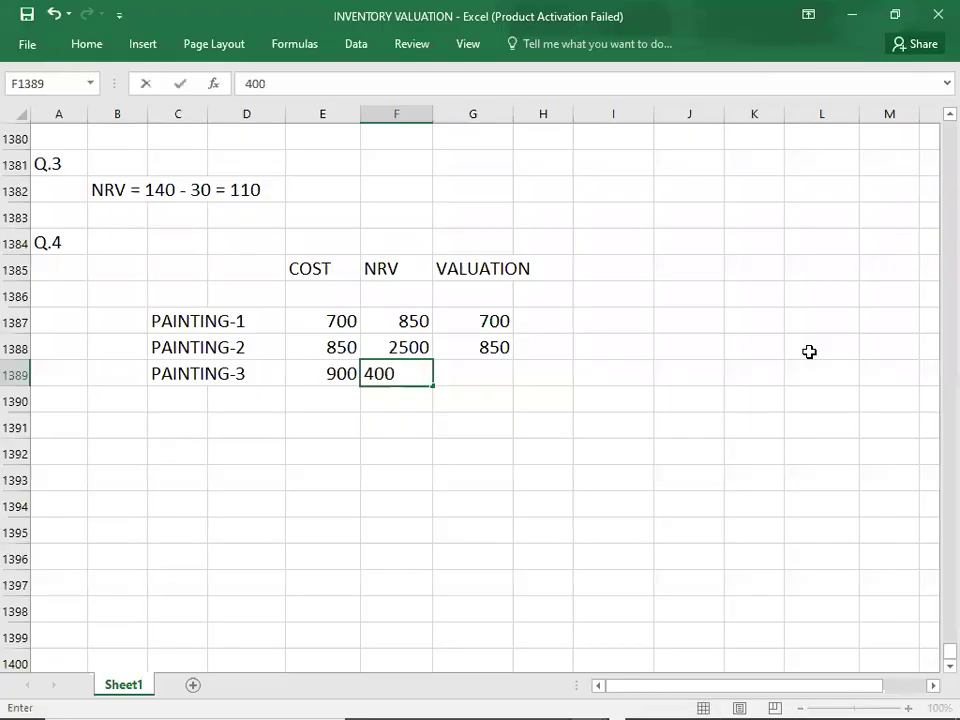
{"action": "key", "text": "Tab"}
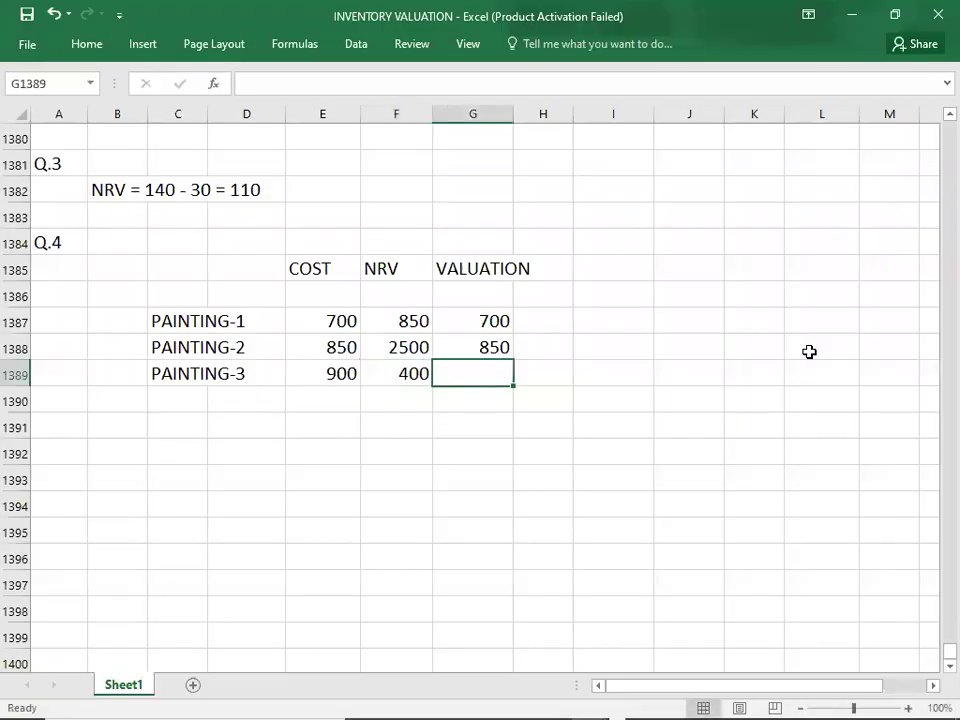
Step: Enter a valuation of 400 for PAINTING-3 in G1389
{"action": "type", "text": "400"}
{"action": "key", "text": "Down"}
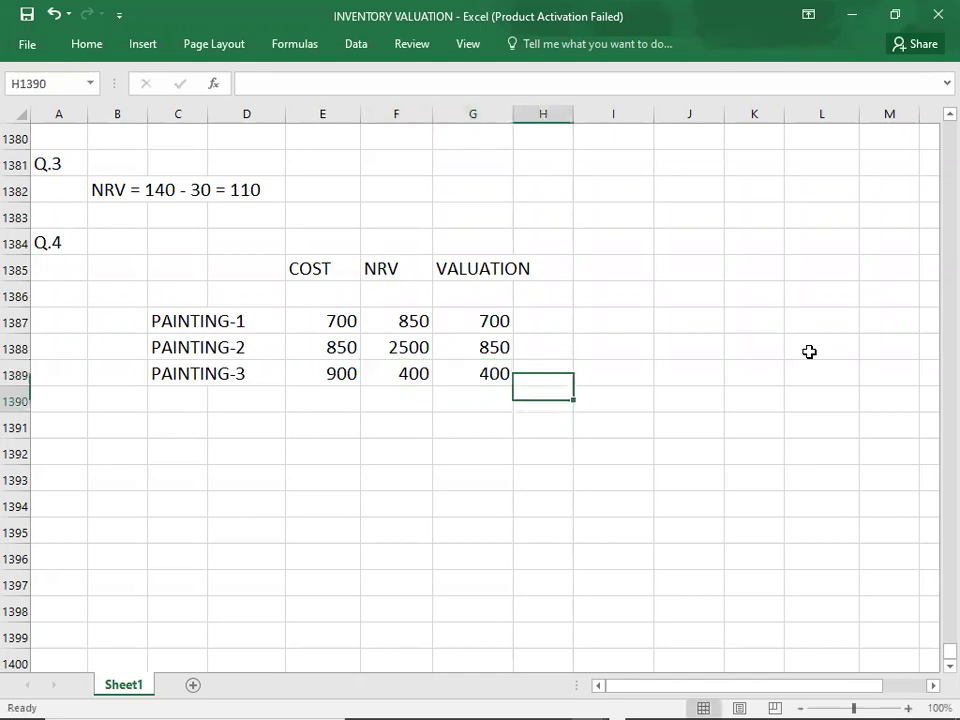
{"action": "key", "text": "Left"}
{"action": "key", "text": "Left"}
{"action": "key", "text": "Left"}
{"action": "key", "text": "Left"}
{"action": "key", "text": "Left"}
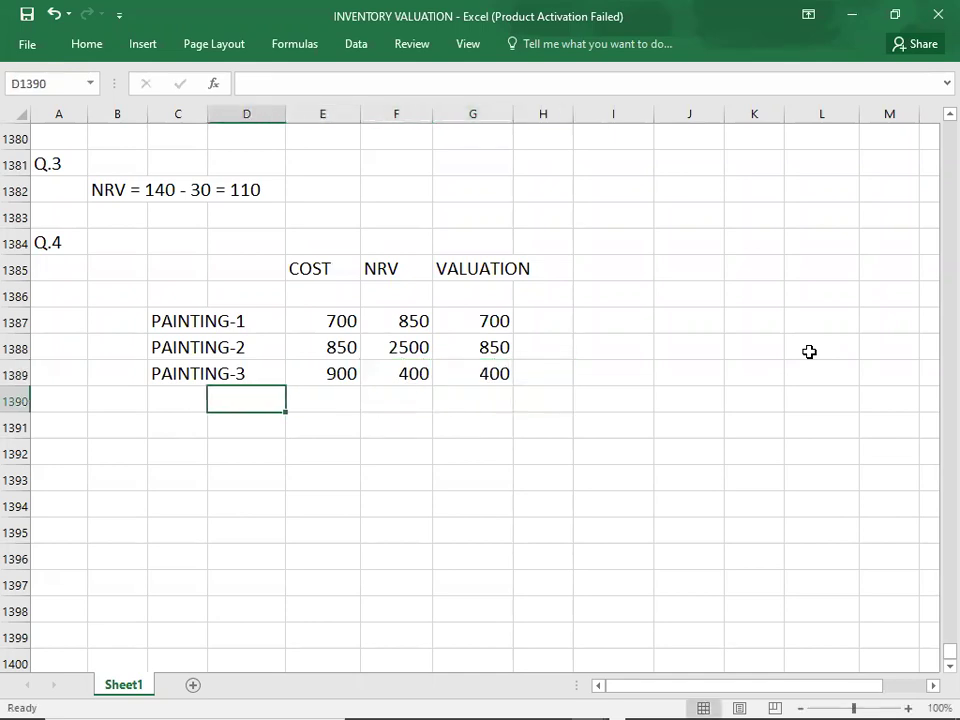
Step: Apply a top and double bottom border to the total cell G1390 under the Q.4 valuations
{"action": "key", "text": "Right"}
{"action": "key", "text": "Right"}
{"action": "key", "text": "Right"}
{"action": "key", "text": "Right"}
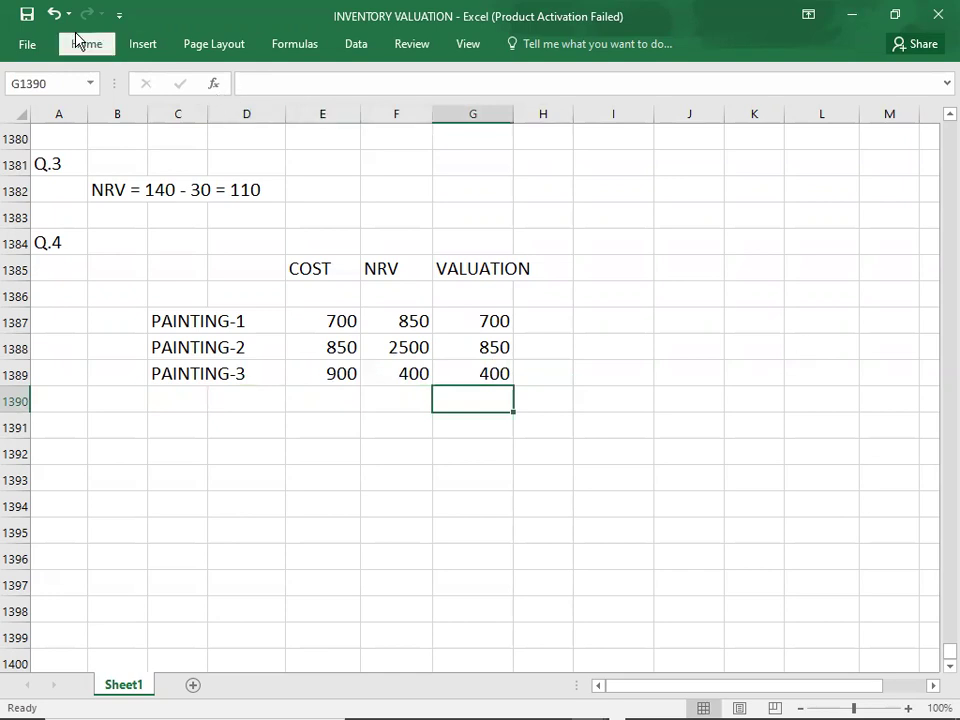
{"action": "left_click", "coordinate": [80, 41]}
{"action": "left_click", "coordinate": [191, 105]}
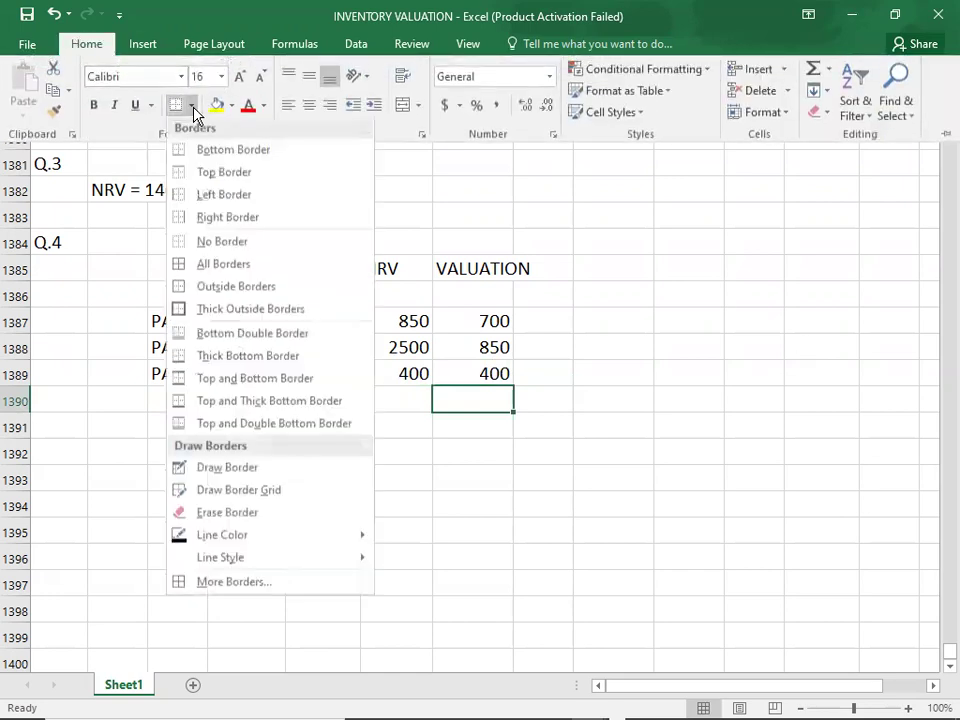
{"action": "left_click", "coordinate": [180, 424]}
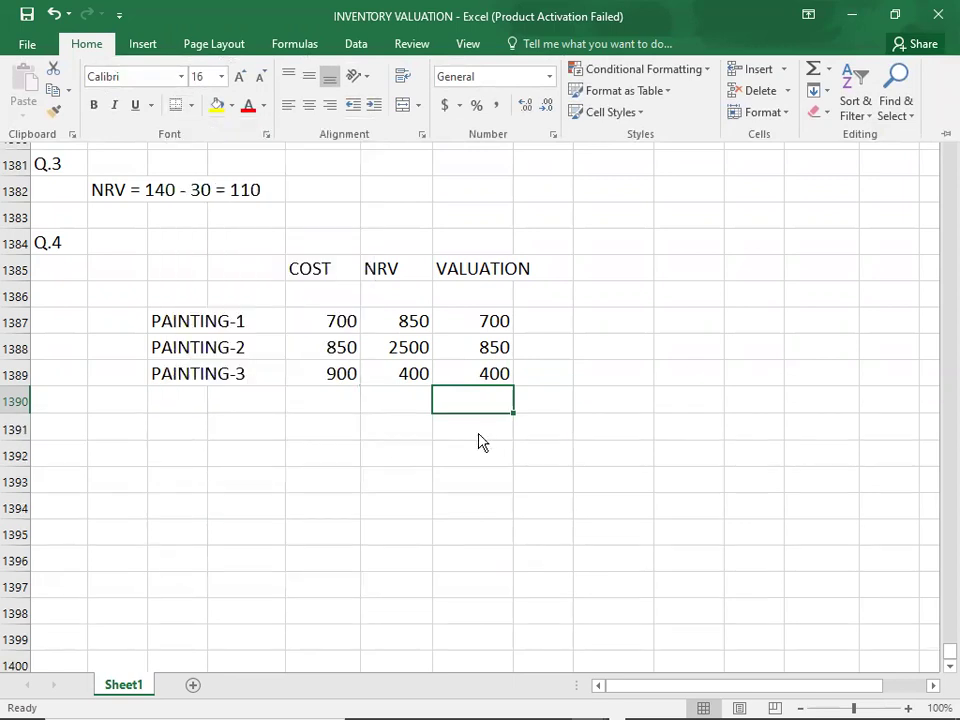
{"action": "left_click", "coordinate": [495, 437]}
Step: Enter 1950 in G1390 as the total of the three painting valuations
{"action": "key", "text": "Up"}
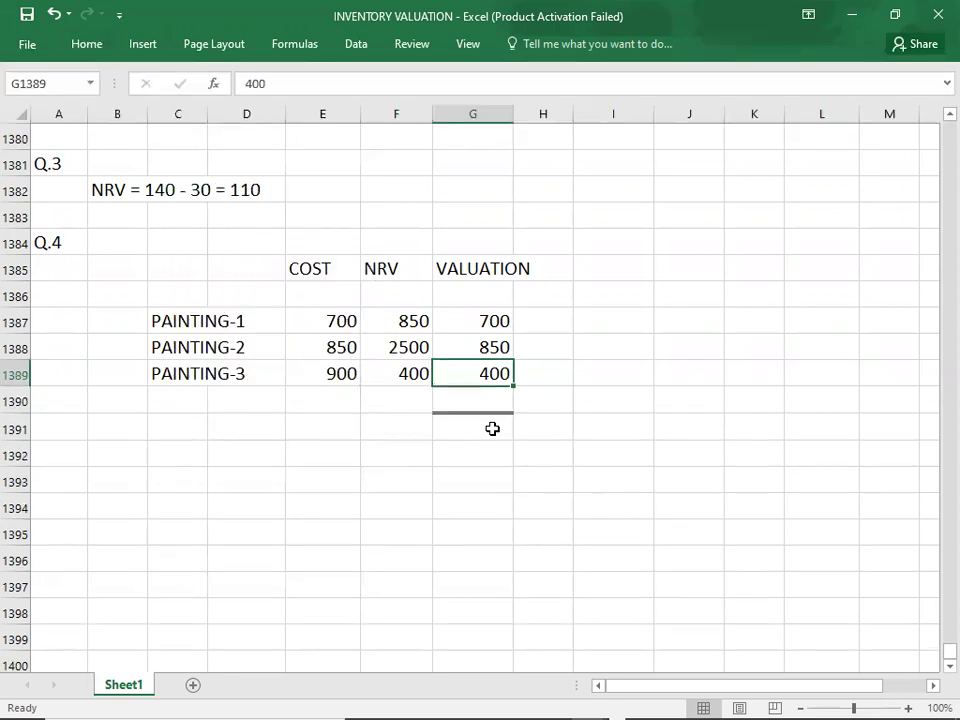
{"action": "key", "text": "shift+Up"}
{"action": "key", "text": "shift+Up"}
{"action": "key", "text": "Down"}
{"action": "type", "text": "1"}
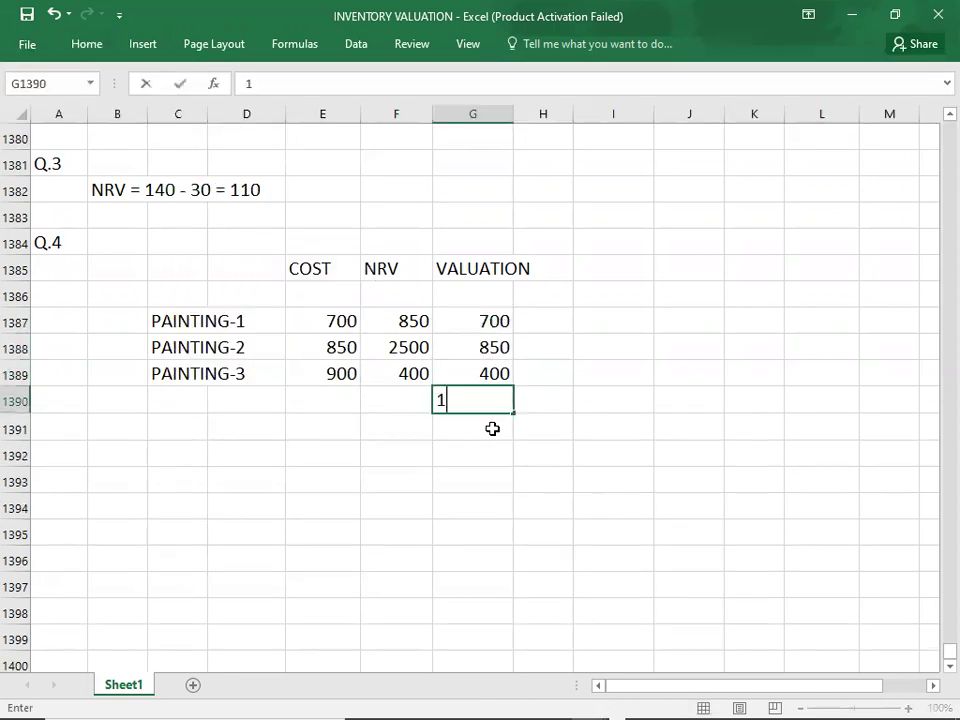
{"action": "type", "text": "950"}
Step: Label the total row CLOSING INVENTORY in C1390
{"action": "key", "text": "Left"}
{"action": "key", "text": "Left"}
{"action": "key", "text": "Left"}
{"action": "key", "text": "Left"}
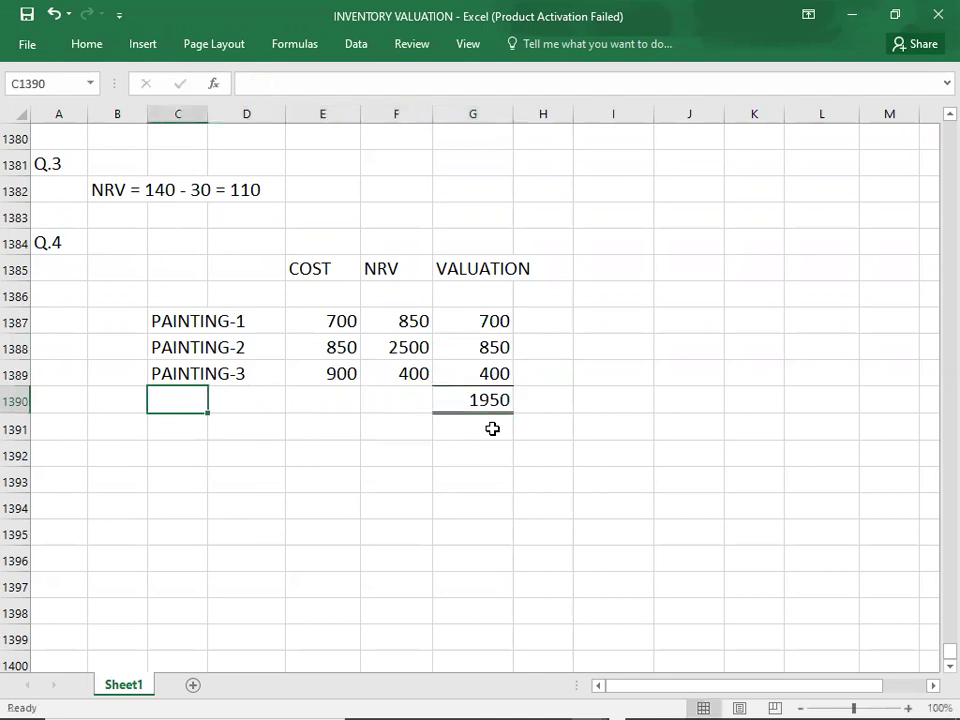
{"action": "type", "text": "CLOSING INVENTOYRY"}
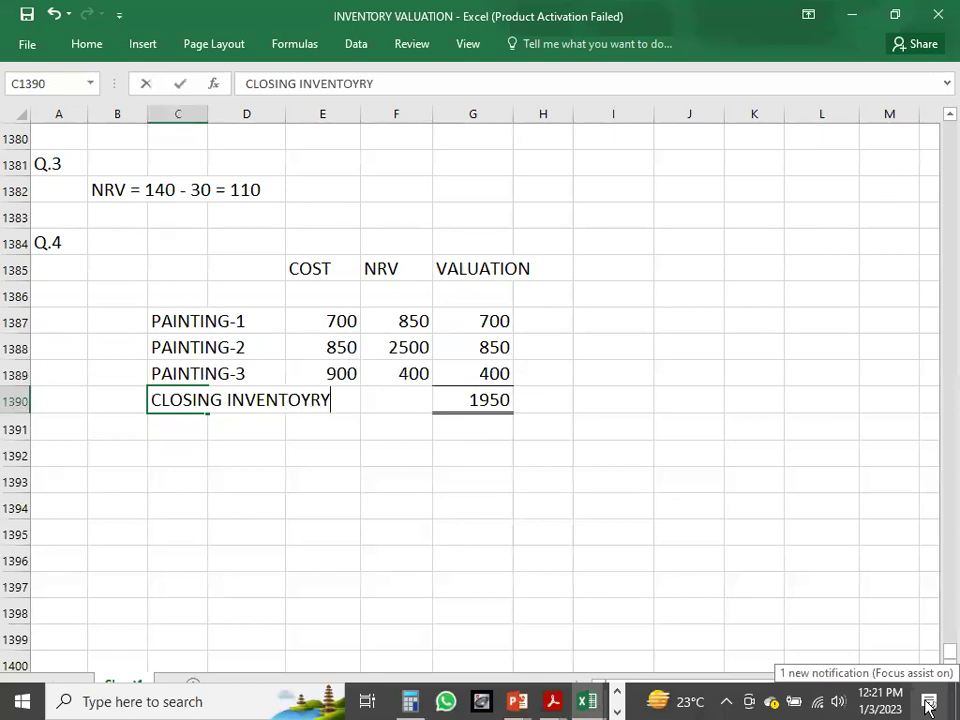
{"action": "key", "text": "BackSpace"}
{"action": "key", "text": "BackSpace"}
{"action": "key", "text": "BackSpace"}
{"action": "type", "text": "RY"}
{"action": "key", "text": "Return"}
{"action": "key", "text": "Return"}
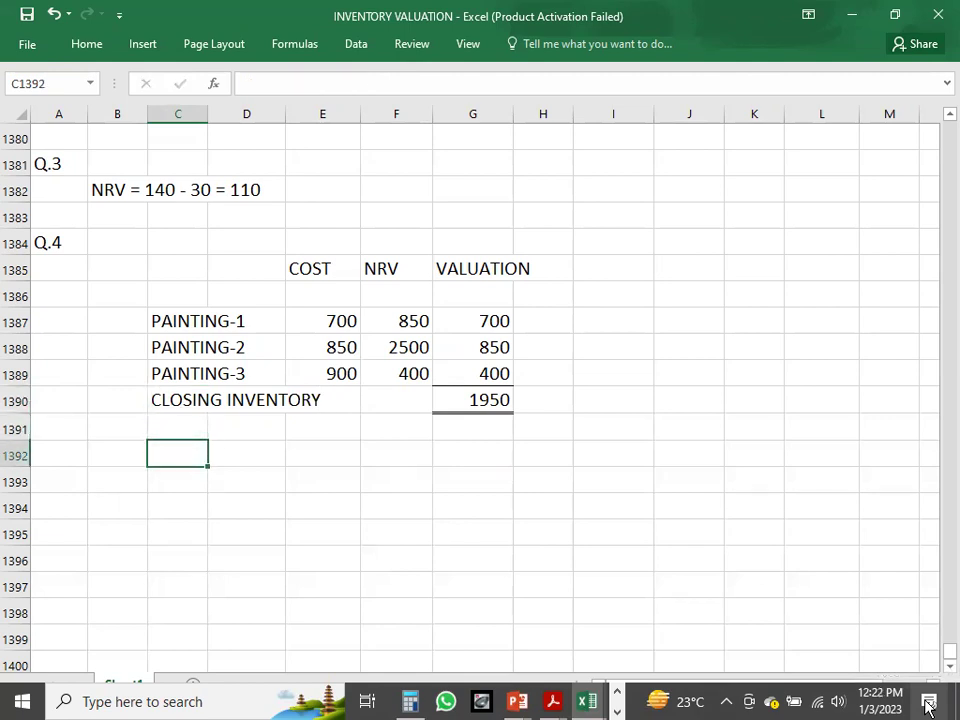
Step: Enter the question label Q.5 in A1392
{"action": "left_click", "coordinate": [66, 456]}
{"action": "type", "text": "Q.5"}
{"action": "key", "text": "Return"}
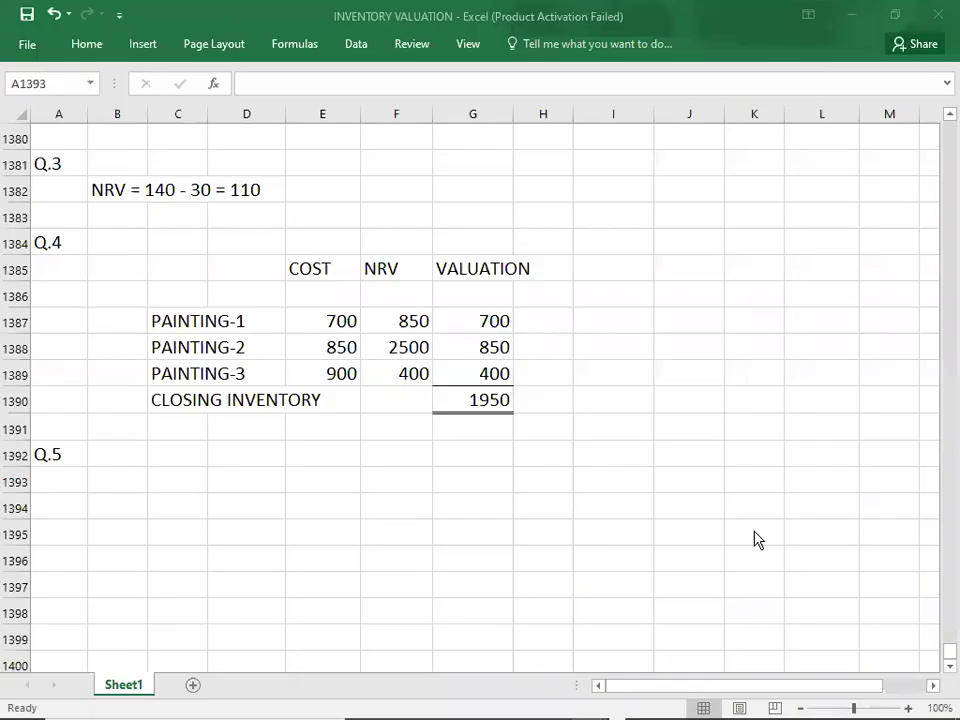
Step: Switch to the PDF in Acrobat Reader, read the Q.5 unit costs and selling prices of products P and Q, and return to Excel
{"action": "key", "text": "alt+Tab"}
{"action": "key", "text": "Tab"}
{"action": "scroll", "coordinate": [754, 538], "scroll_direction": "down", "scroll_amount": 2}
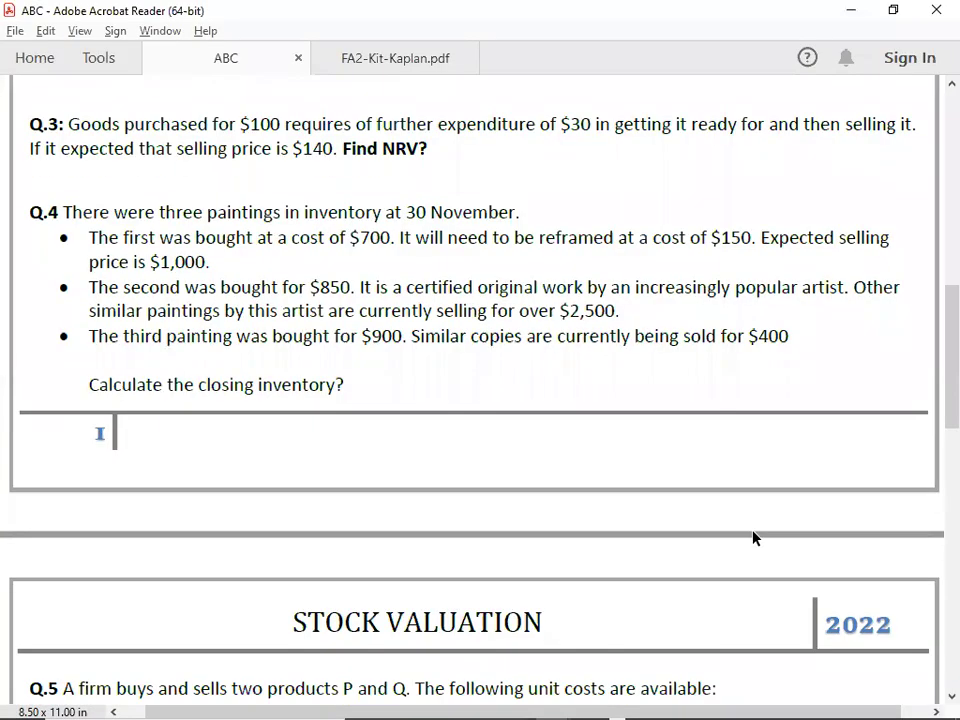
{"action": "scroll", "coordinate": [754, 538], "scroll_direction": "down", "scroll_amount": 8}
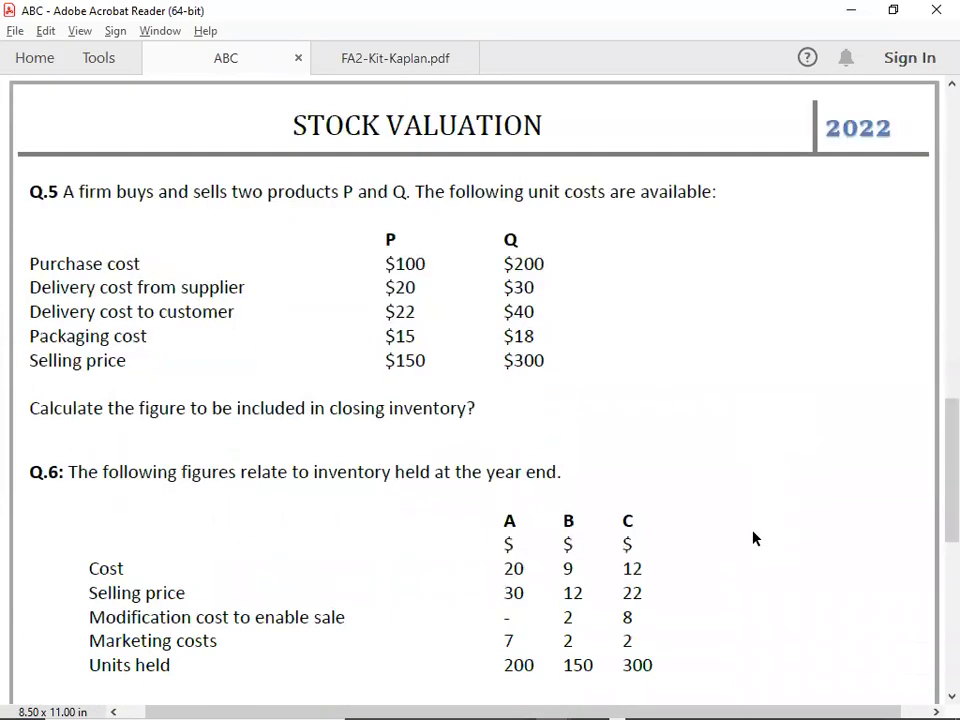
{"action": "scroll", "coordinate": [124, 258], "scroll_direction": "left", "scroll_amount": 1}
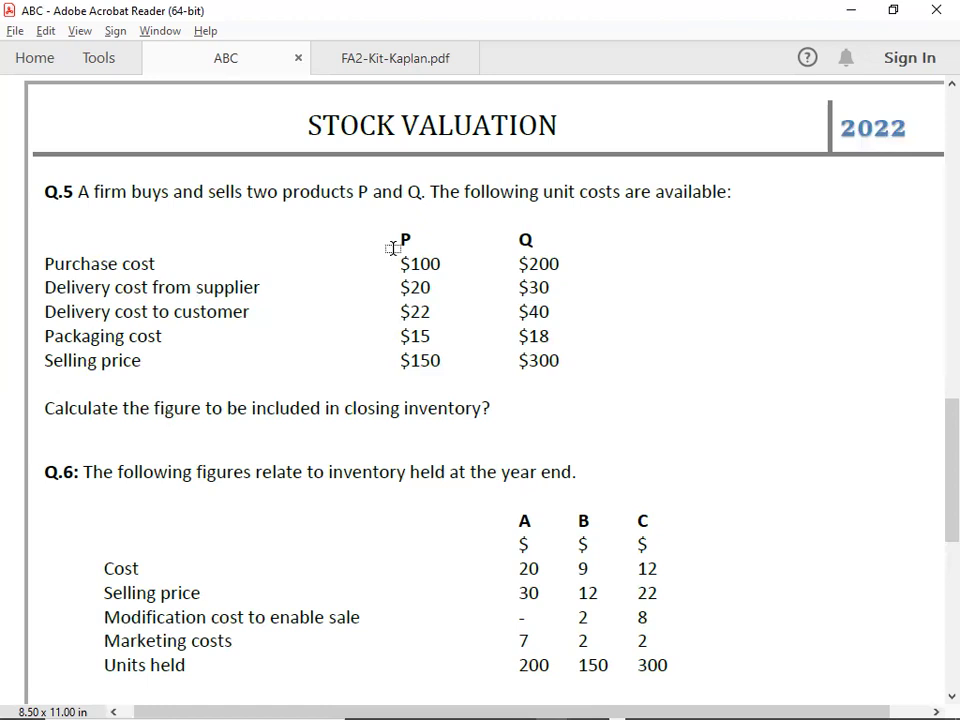
{"action": "key", "text": "alt+Tab"}
{"action": "key", "text": "alt+Tab"}
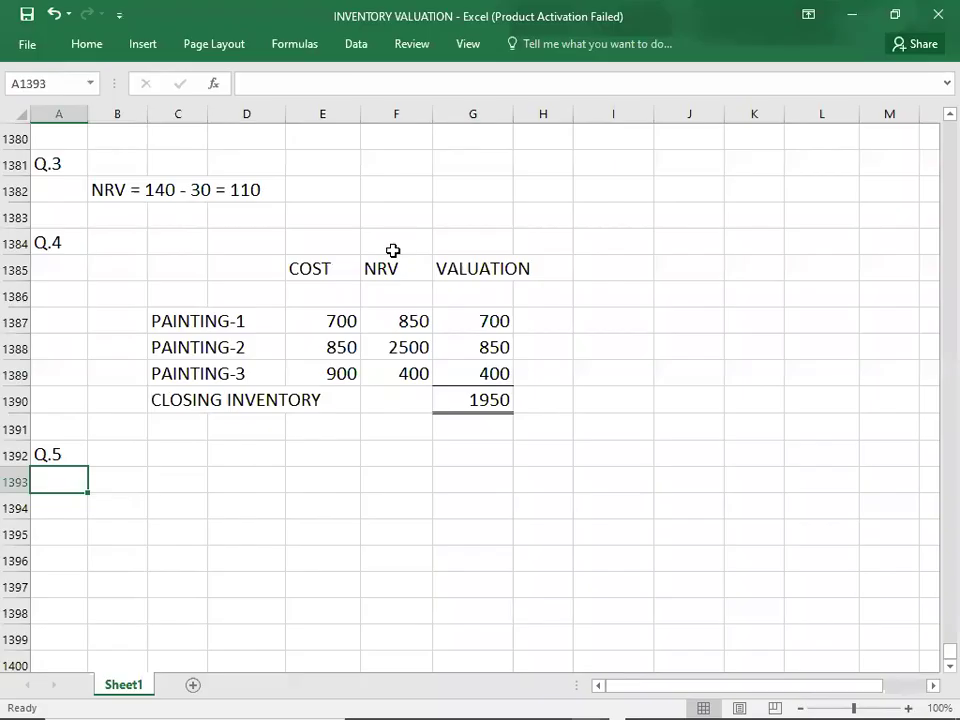
Step: Copy the COST, NRV and VALUATION headings from E1385:G1385 to row 1393, starting at E1393
{"action": "key", "text": "Right"}
{"action": "key", "text": "Up"}
{"action": "key", "text": "Up"}
{"action": "key", "text": "Up"}
{"action": "key", "text": "Up"}
{"action": "key", "text": "Up"}
{"action": "key", "text": "Up"}
{"action": "key", "text": "Up"}
{"action": "key", "text": "Right"}
{"action": "key", "text": "Right"}
{"action": "key", "text": "Right"}
{"action": "key", "text": "Up"}
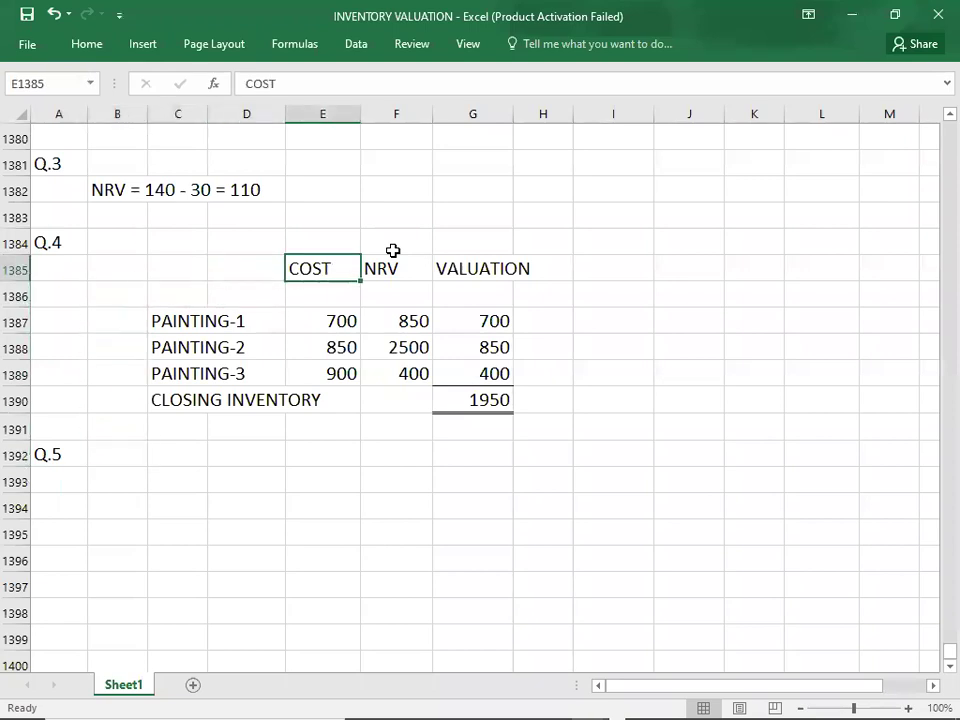
{"action": "key", "text": "shift+Right"}
{"action": "key", "text": "shift+Right"}
{"action": "key", "text": "ctrl+c"}
{"action": "key", "text": "Down"}
{"action": "key", "text": "Down"}
{"action": "key", "text": "Down"}
{"action": "key", "text": "Down"}
{"action": "key", "text": "Down"}
{"action": "key", "text": "Down"}
{"action": "key", "text": "Down"}
{"action": "key", "text": "Down"}
{"action": "key", "text": "ctrl+v"}
Step: Enter the product names P in C1395 and Q in C1396
{"action": "key", "text": "Down"}
{"action": "key", "text": "Down"}
{"action": "key", "text": "Down"}
{"action": "key", "text": "Down"}
{"action": "key", "text": "Down"}
{"action": "key", "text": "Down"}
{"action": "key", "text": "Down"}
{"action": "key", "text": "Down"}
{"action": "key", "text": "Down"}
{"action": "key", "text": "Down"}
{"action": "key", "text": "Down"}
{"action": "key", "text": "Down"}
{"action": "key", "text": "Down"}
{"action": "key", "text": "Down"}
{"action": "key", "text": "Down"}
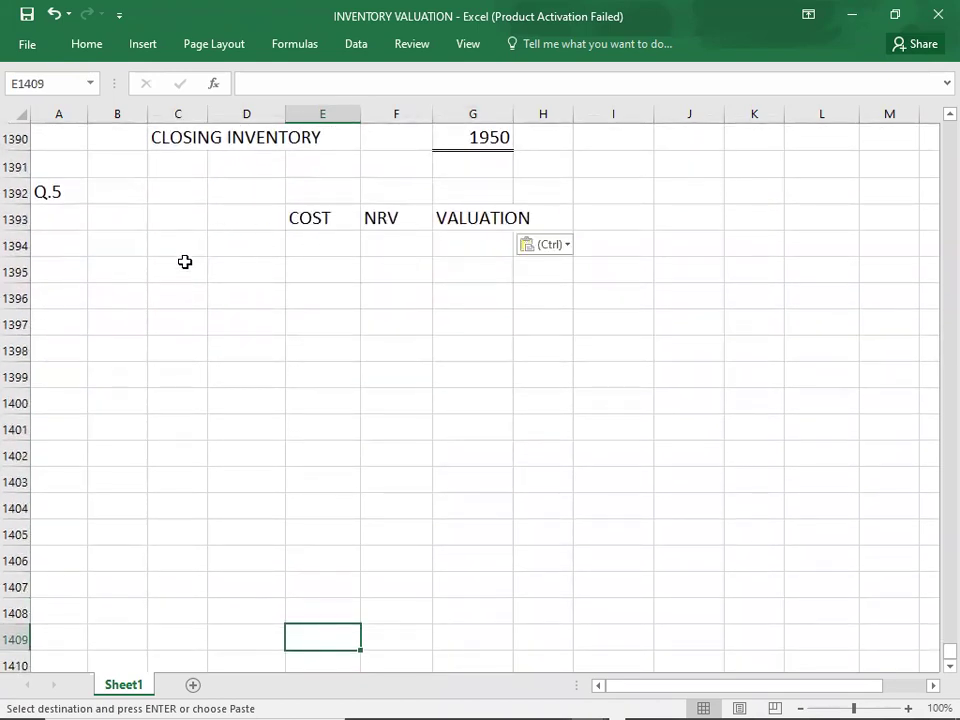
{"action": "left_click", "coordinate": [185, 262]}
{"action": "type", "text": "P"}
{"action": "key", "text": "Return"}
{"action": "type", "text": "Q"}
Step: Look up product P's purchase and supplier delivery costs in the PDF and enter the cost of 120 in E1395
{"action": "key", "text": "Up"}
{"action": "key", "text": "Right"}
{"action": "key", "text": "Right"}
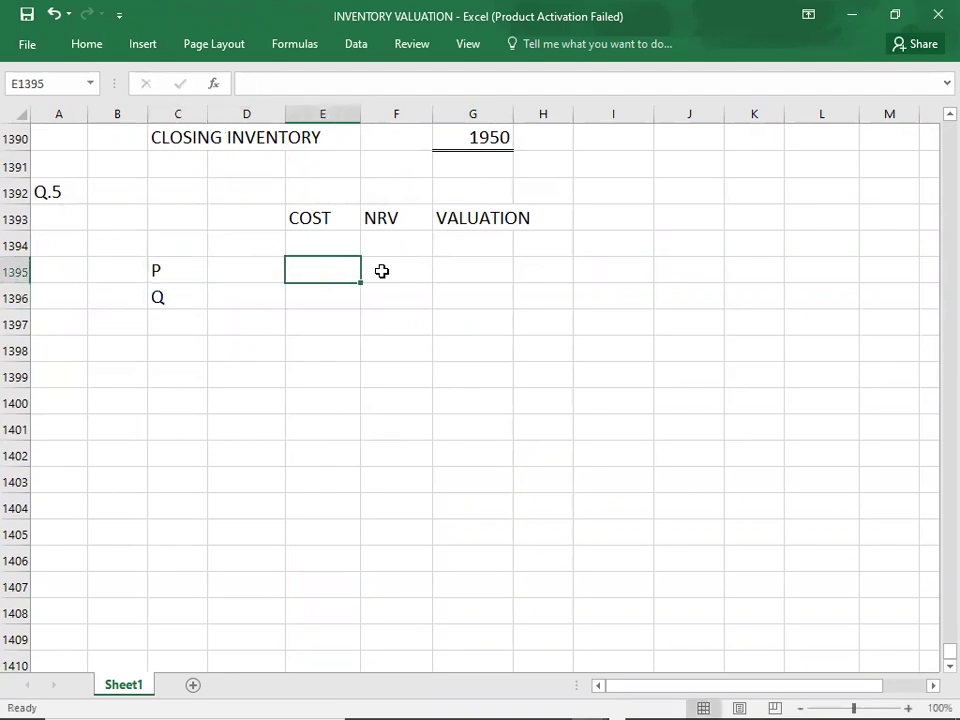
{"action": "key", "text": "alt+Tab"}
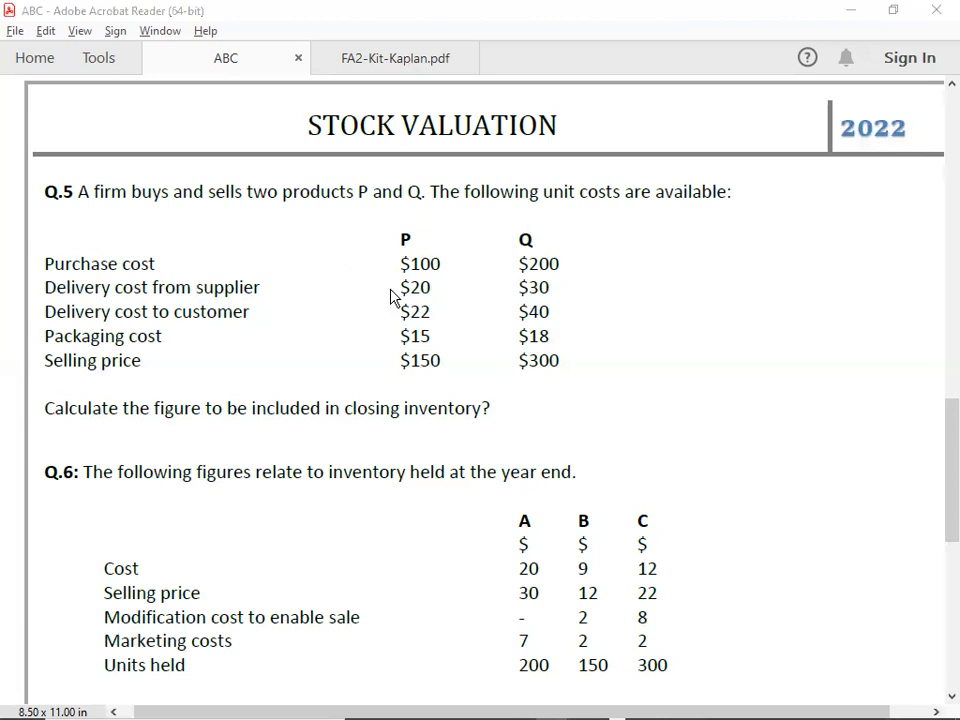
{"action": "key", "text": "alt+Tab"}
{"action": "type", "text": "120"}
{"action": "key", "text": "Tab"}
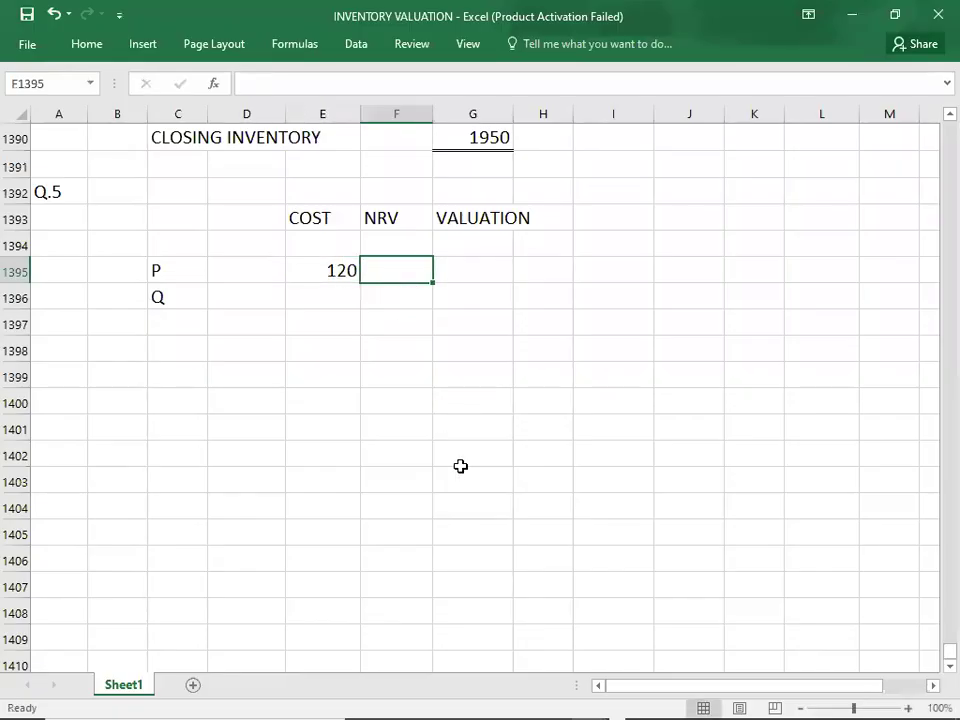
Step: Work out product P's NRV from the PDF figures, and enter NRV 113 in F1395 and valuation 113 in G1395
{"action": "key", "text": "alt+Tab"}
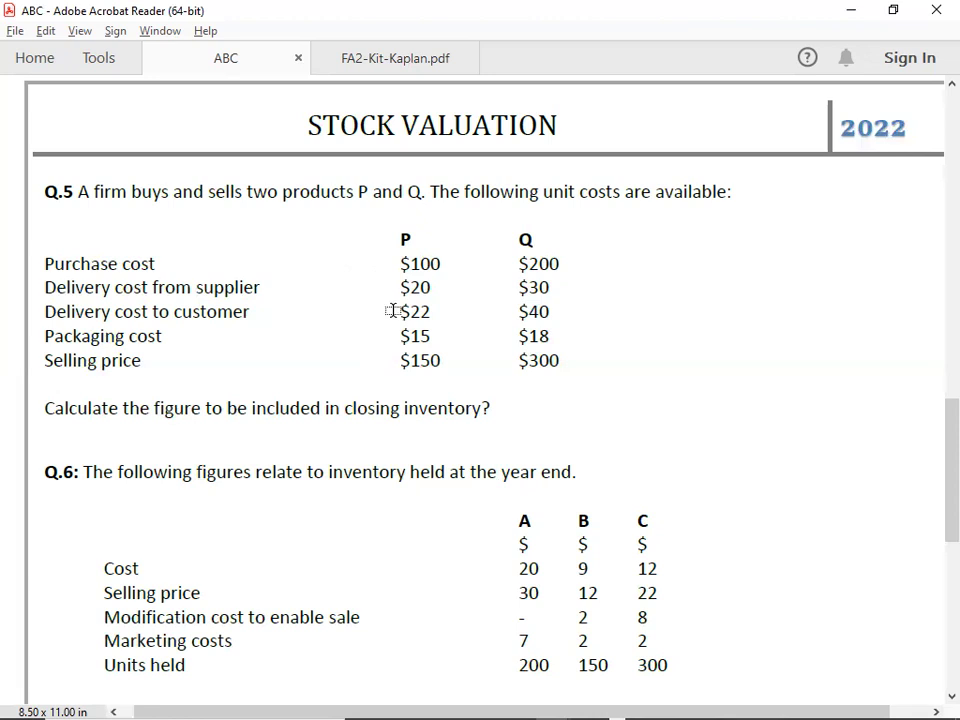
{"action": "key", "text": "alt+Tab"}
{"action": "key", "text": "alt+Tab"}
{"action": "key", "text": "alt+Tab"}
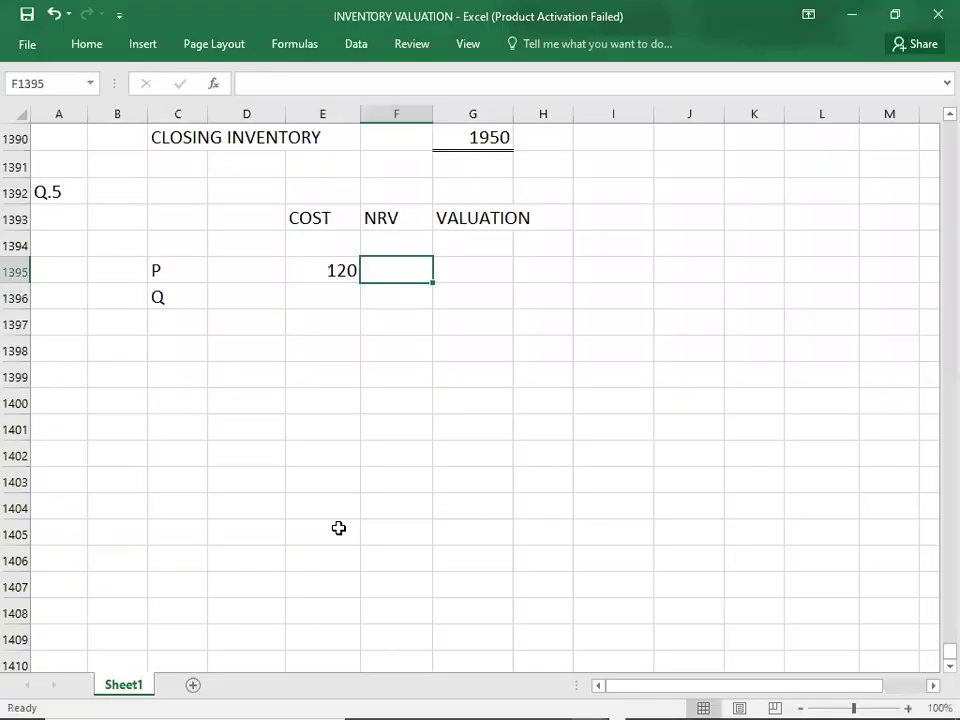
{"action": "type", "text": "113"}
{"action": "key", "text": "Tab"}
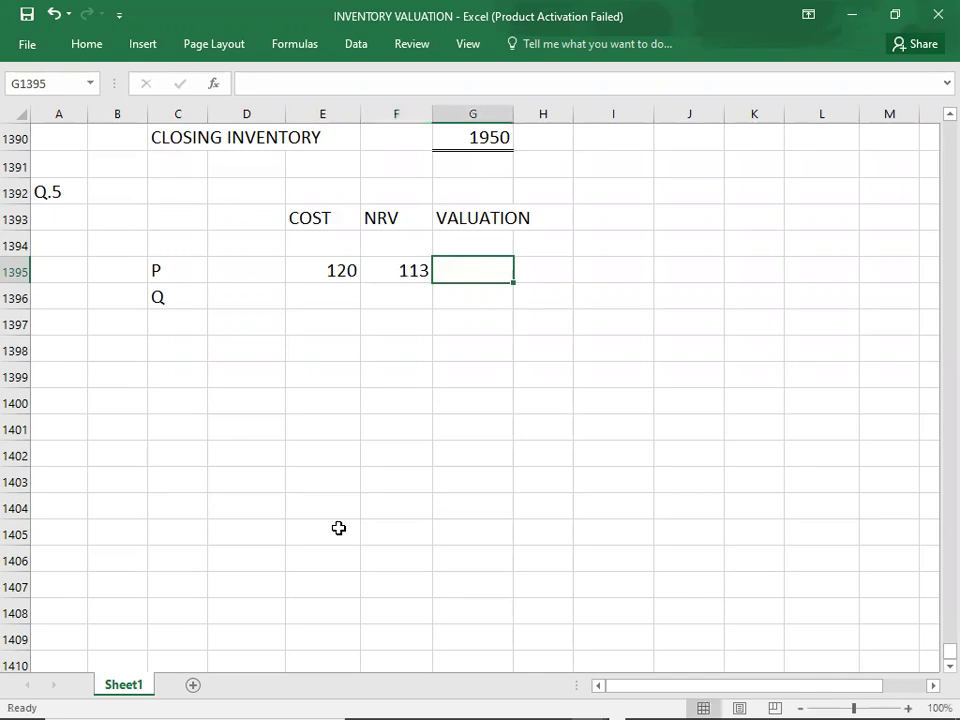
{"action": "type", "text": "113"}
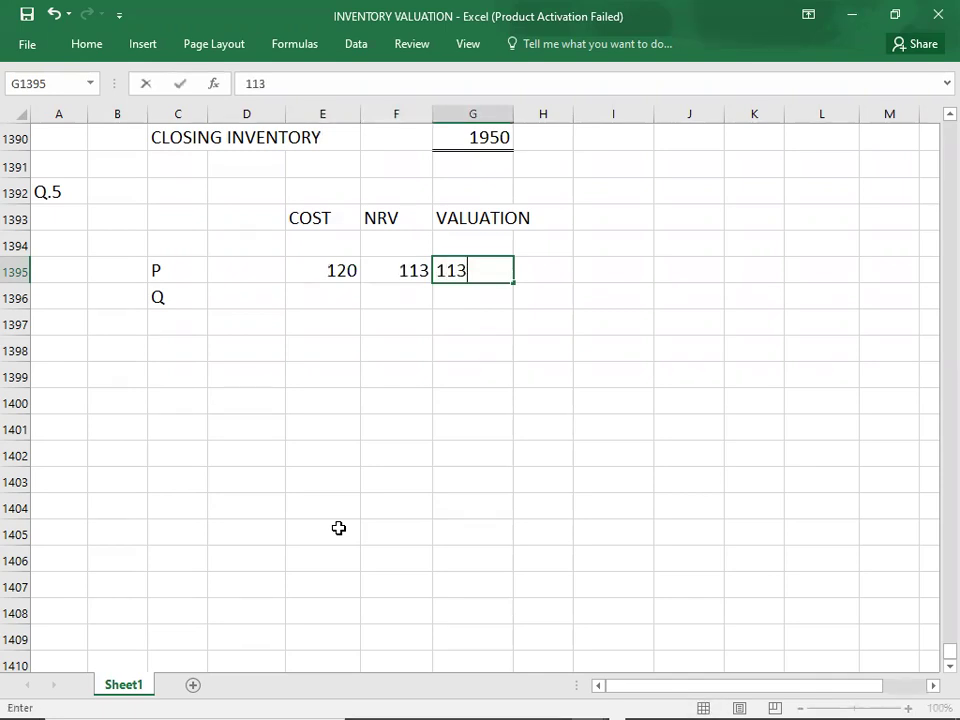
{"action": "key", "text": "Return"}
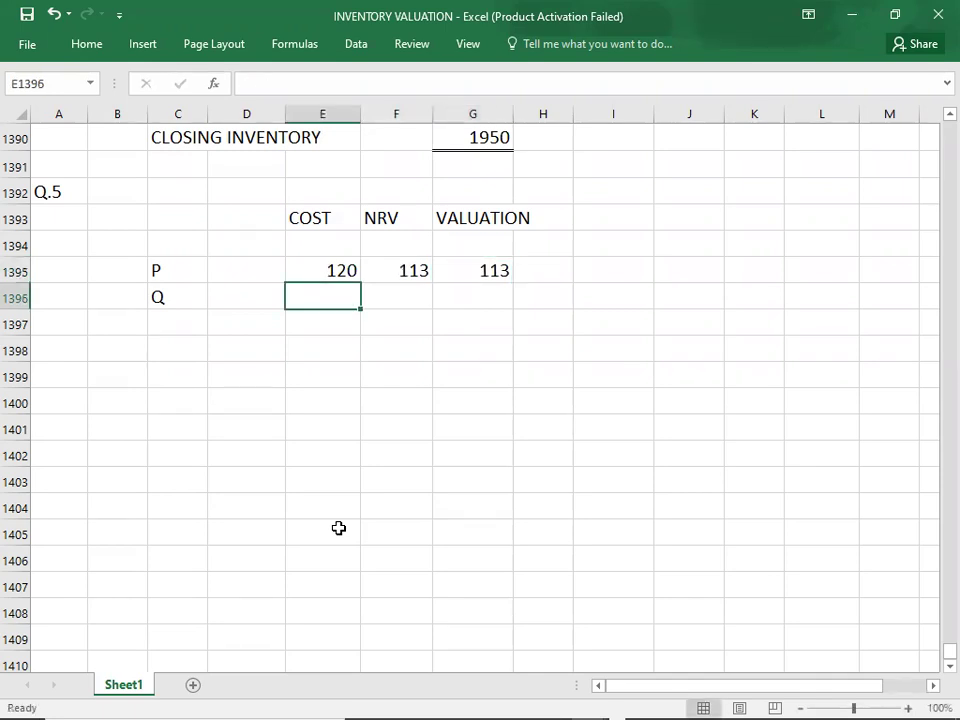
Step: Look up product Q's purchase and supplier delivery costs in the PDF and enter the cost of 230 in E1396
{"action": "key", "text": "alt+Tab"}
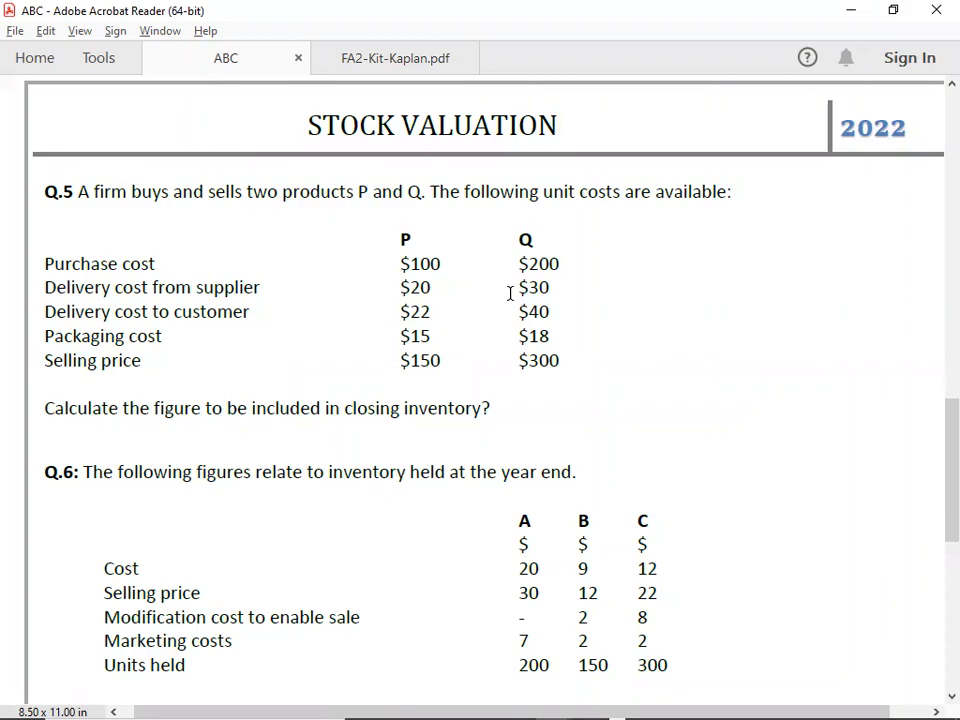
{"action": "key", "text": "alt+Tab"}
{"action": "type", "text": "230"}
{"action": "key", "text": "Tab"}
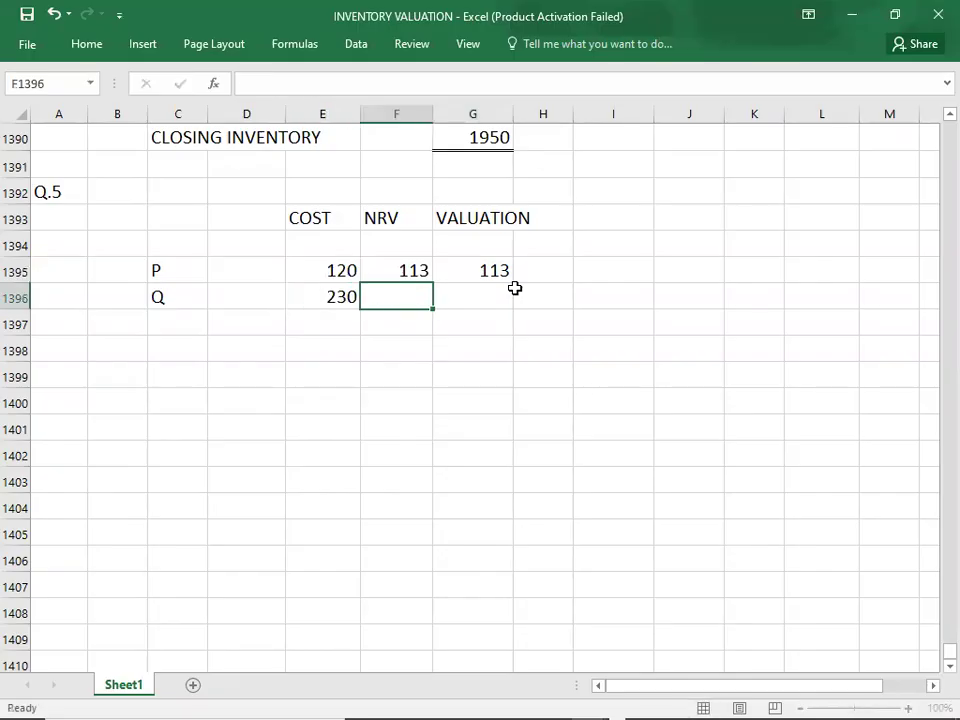
Step: Work out product Q's NRV from the PDF figures, and enter NRV 242 in F1396 and valuation 230 in G1396
{"action": "key", "text": "alt+Tab"}
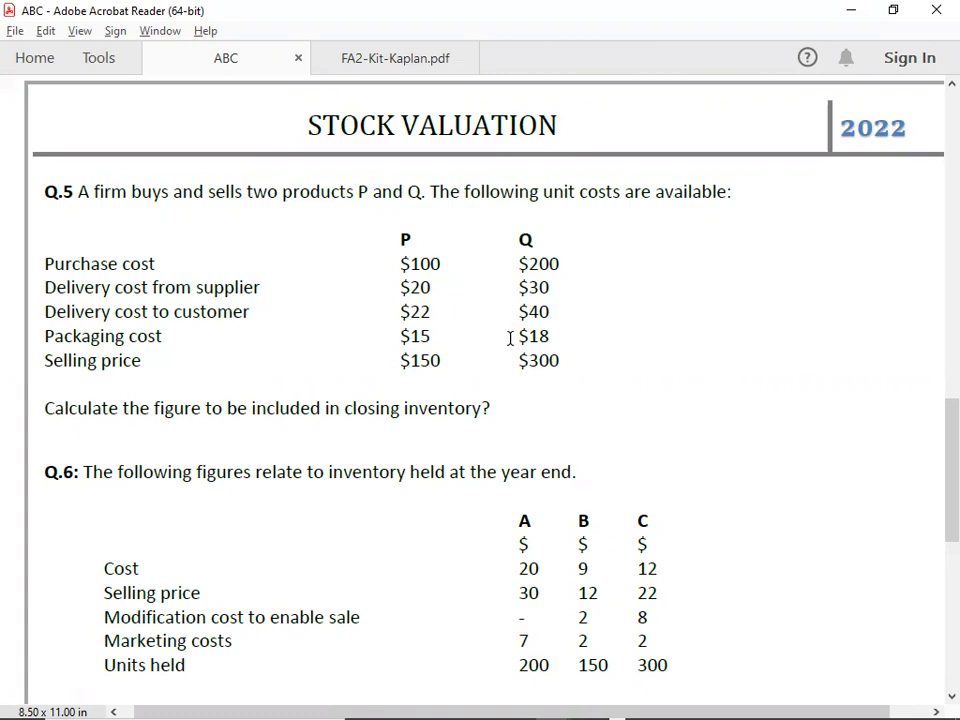
{"action": "key", "text": "alt+Tab"}
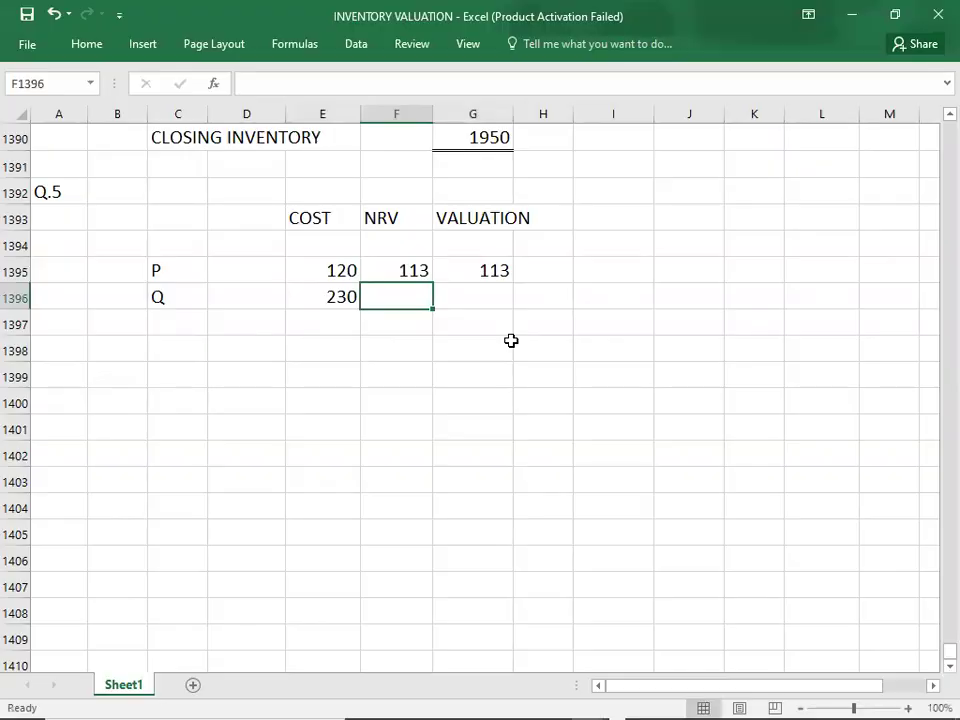
{"action": "type", "text": "242"}
{"action": "key", "text": "Tab"}
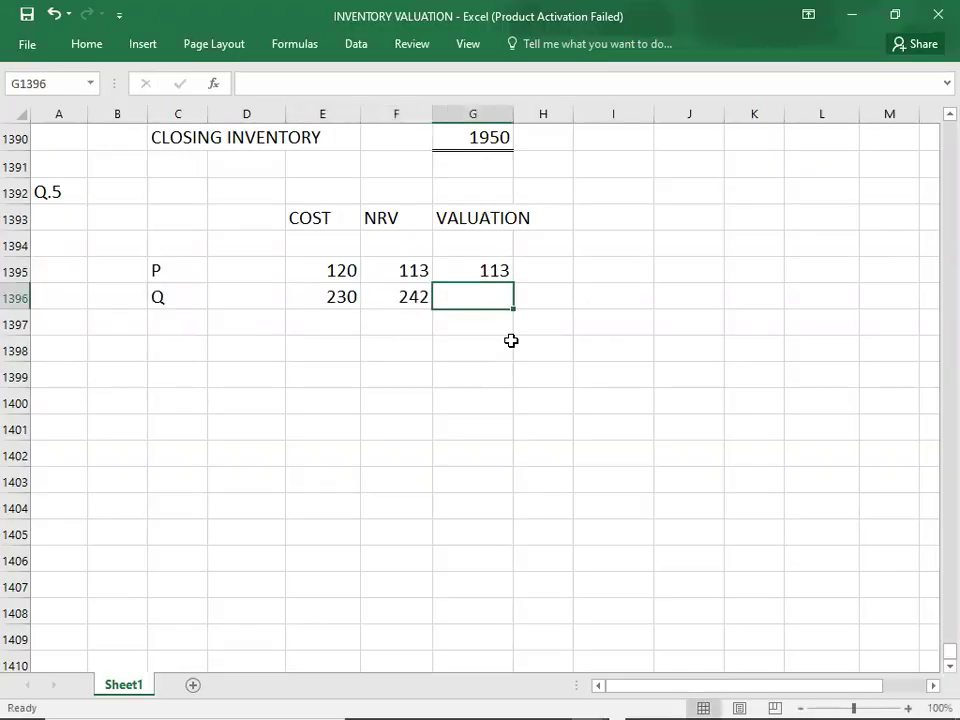
{"action": "left_click", "coordinate": [336, 300]}
{"action": "key", "text": "Tab"}
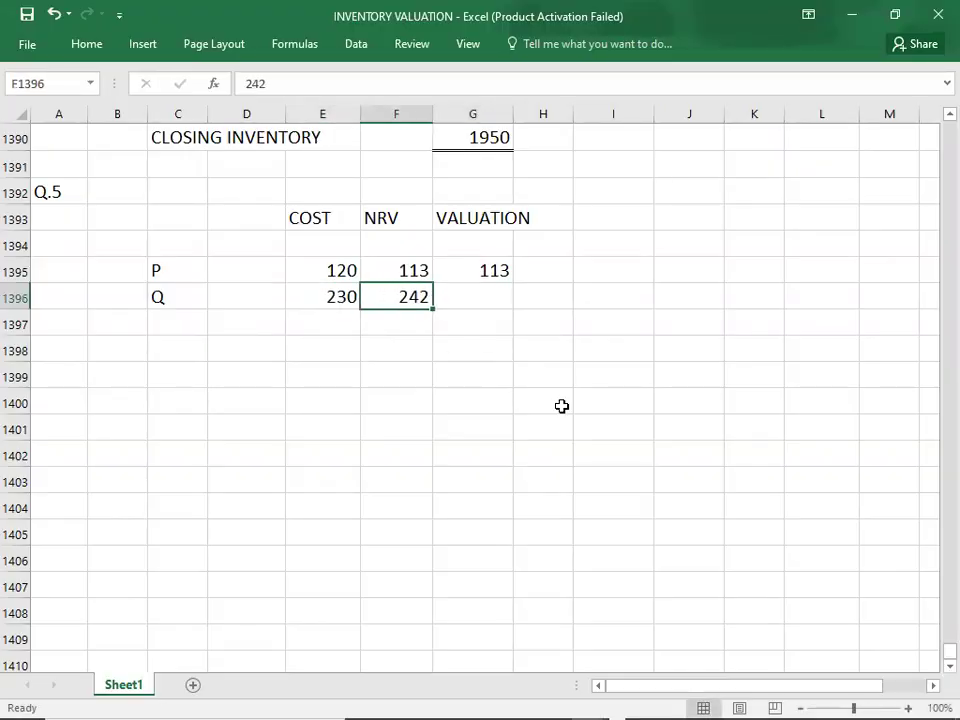
{"action": "key", "text": "Tab"}
{"action": "type", "text": "230"}
{"action": "key", "text": "Return"}
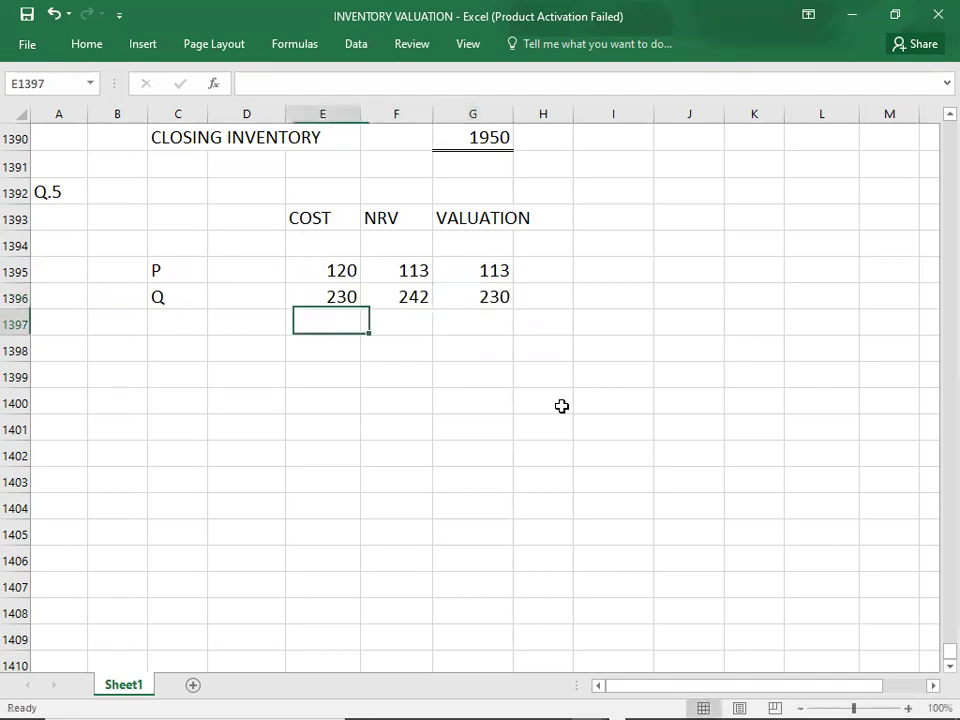
Step: Give cell G1397 a top and double bottom border and enter the Q.5 total of 343 in it
{"action": "key", "text": "Up"}
{"action": "key", "text": "Right"}
{"action": "key", "text": "Up"}
{"action": "key", "text": "Up"}
{"action": "key", "text": "Up"}
{"action": "key", "text": "Up"}
{"action": "key", "text": "Right"}
{"action": "key", "text": "Down"}
{"action": "key", "text": "Down"}
{"action": "key", "text": "Down"}
{"action": "key", "text": "Down"}
{"action": "key", "text": "Down"}
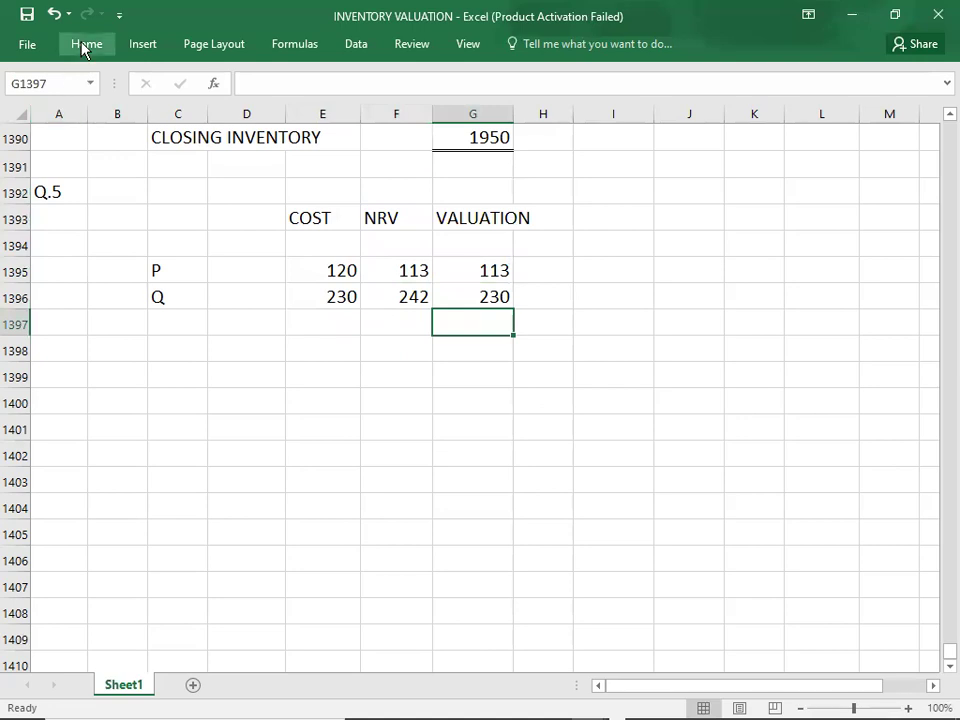
{"action": "left_click", "coordinate": [86, 44]}
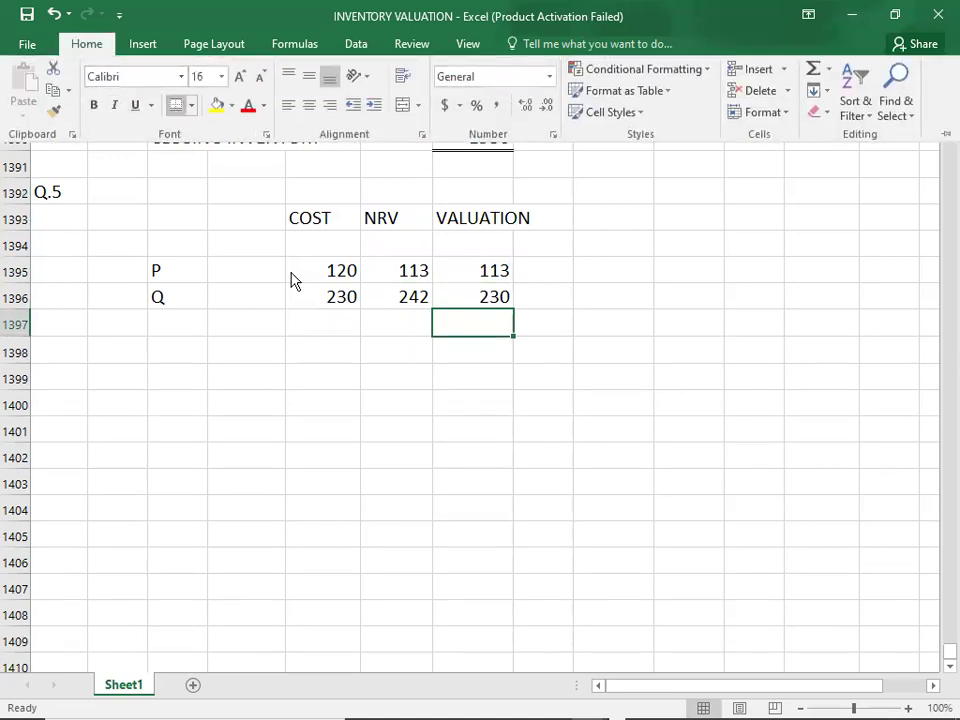
{"action": "type", "text": "343"}
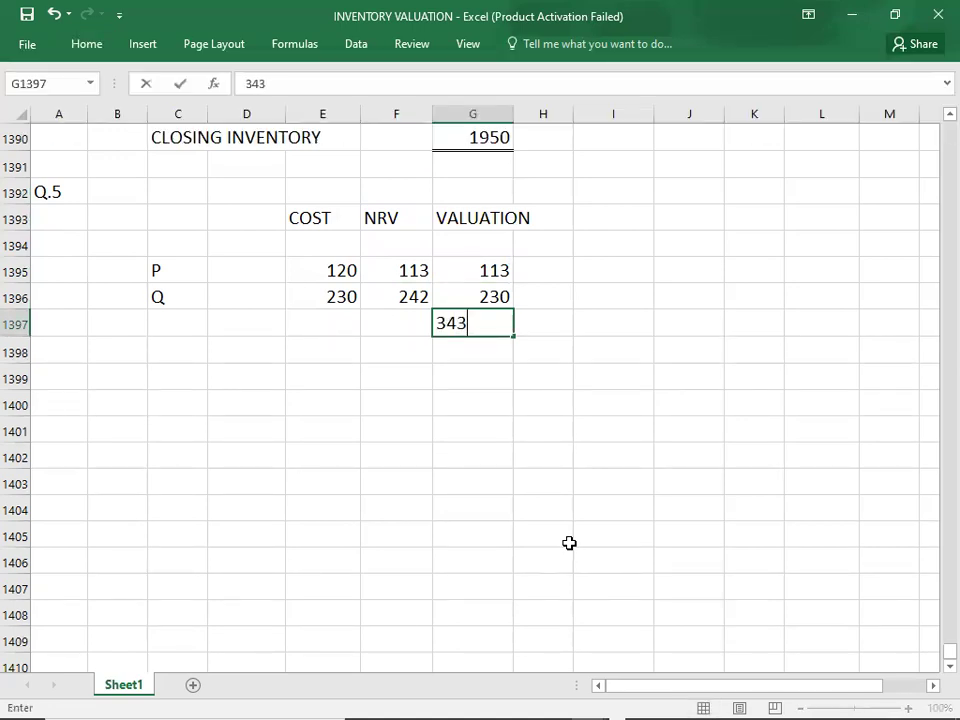
Step: Label the Q.5 total row CLOSING STOCK in C1397
{"action": "key", "text": "Left"}
{"action": "key", "text": "Left"}
{"action": "key", "text": "Left"}
{"action": "key", "text": "Left"}
{"action": "key", "text": "Right"}
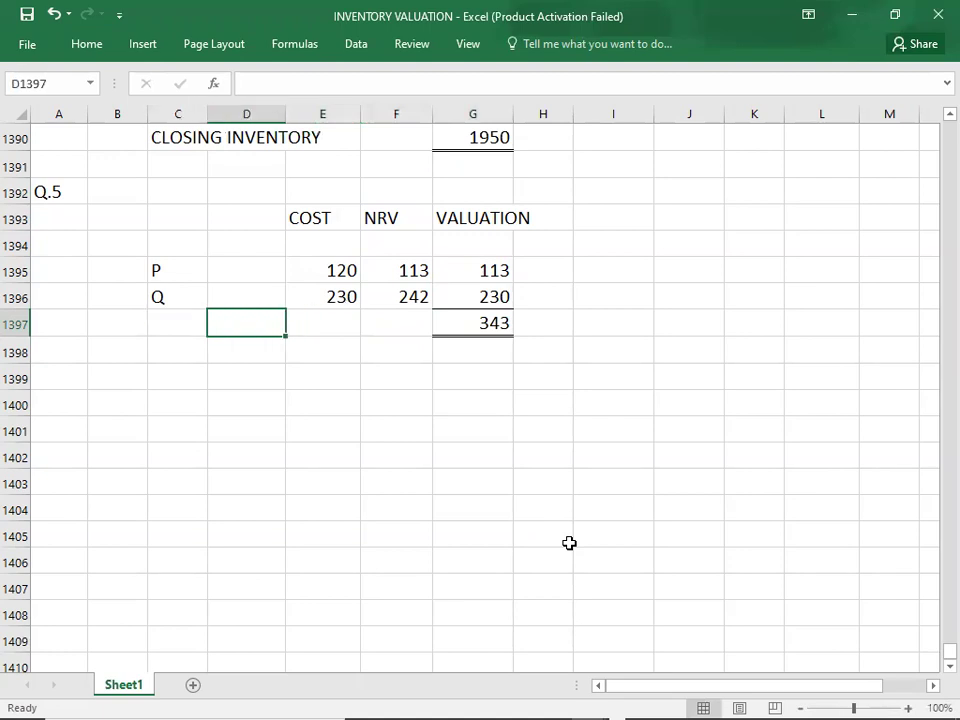
{"action": "key", "text": "Left"}
{"action": "type", "text": "CLOS"}
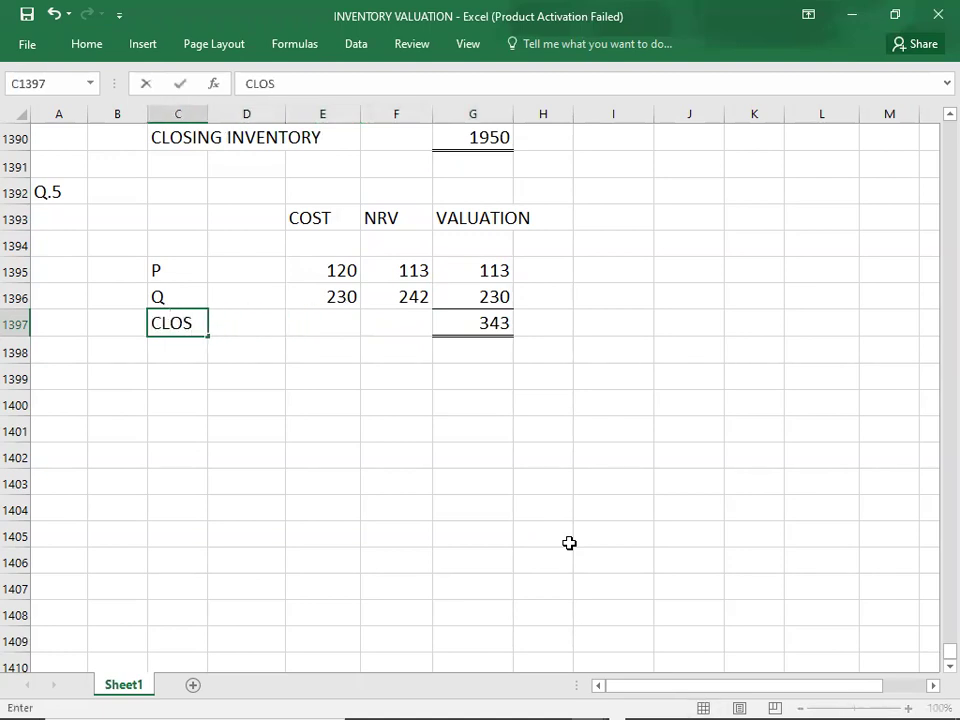
{"action": "type", "text": "ING STOCK"}
{"action": "key", "text": "Return"}
{"action": "key", "text": "Up"}
{"action": "key", "text": "Up"}
{"action": "key", "text": "Up"}
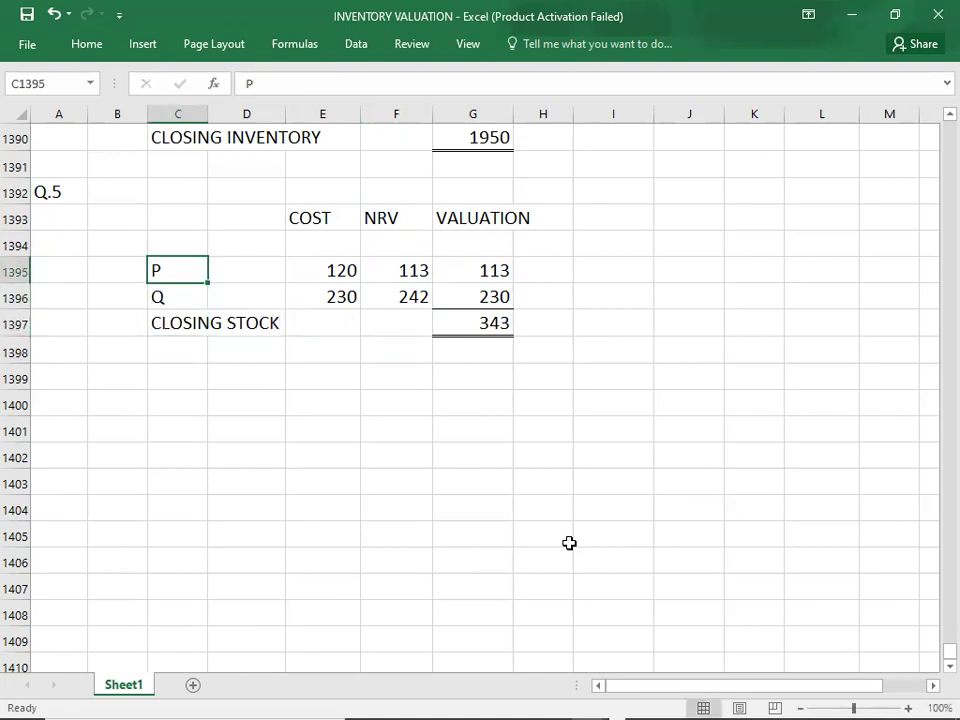
Step: Enter the heading Q.6 in A1399 and bring up question Q.6 in the PDF
{"action": "left_click", "coordinate": [71, 379]}
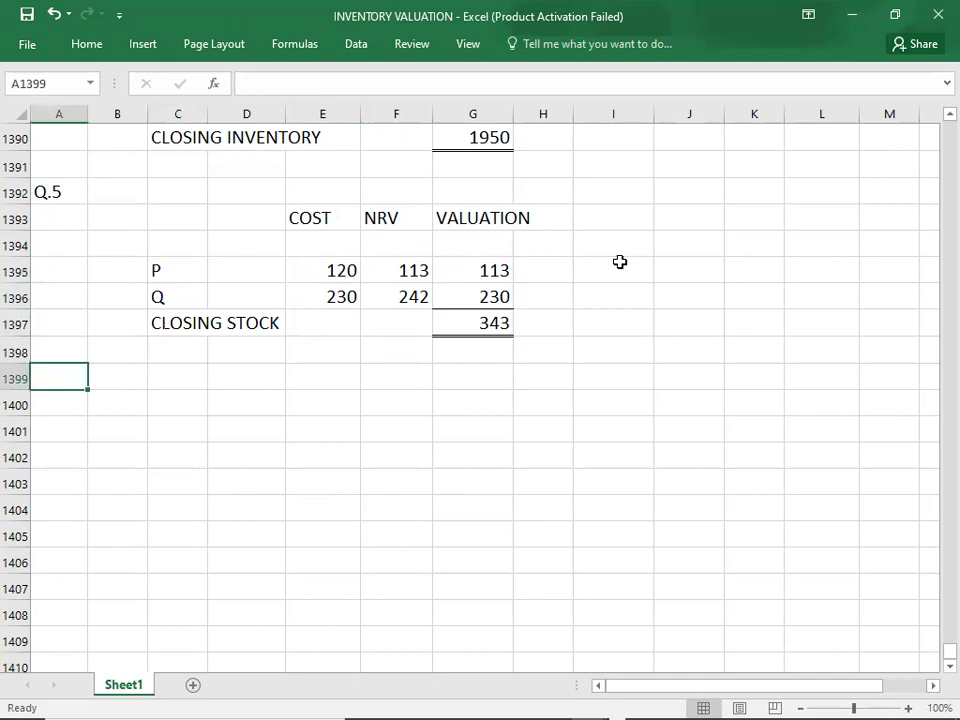
{"action": "left_click", "coordinate": [385, 277]}
{"action": "left_click", "coordinate": [386, 298]}
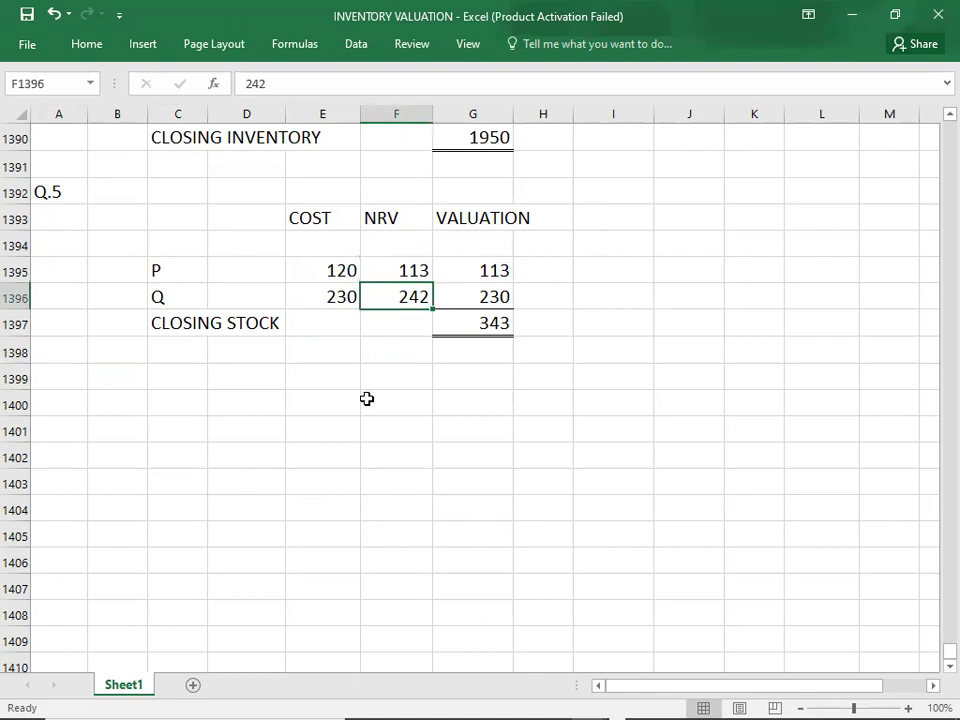
{"action": "left_click", "coordinate": [49, 381]}
{"action": "type", "text": "Q.6"}
{"action": "key", "text": "Return"}
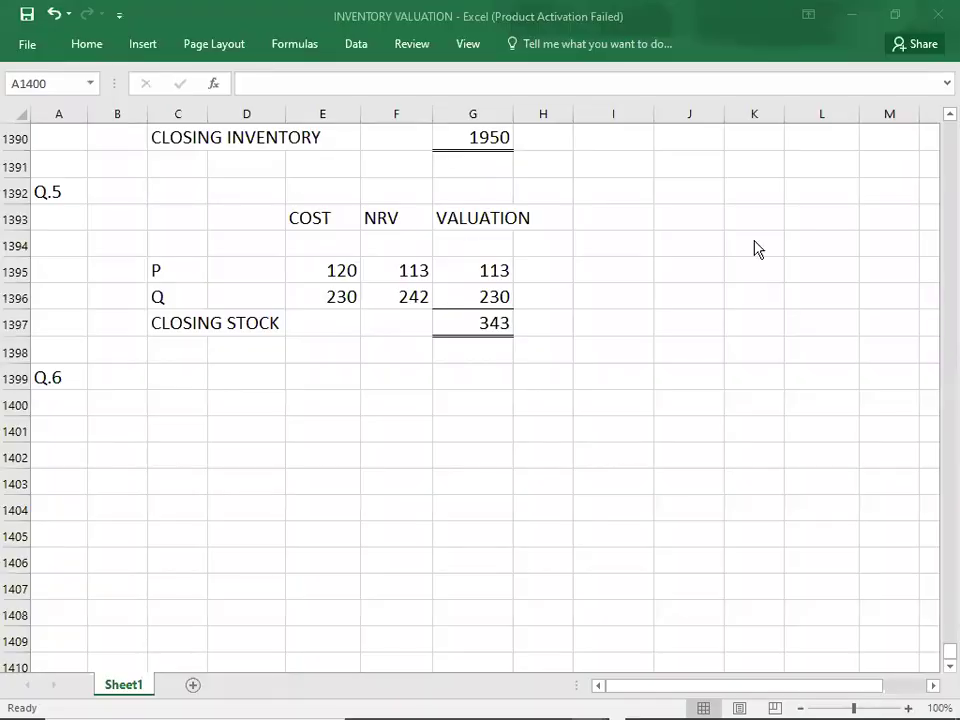
{"action": "key", "text": "alt+Tab"}
{"action": "key", "text": "alt+Tab"}
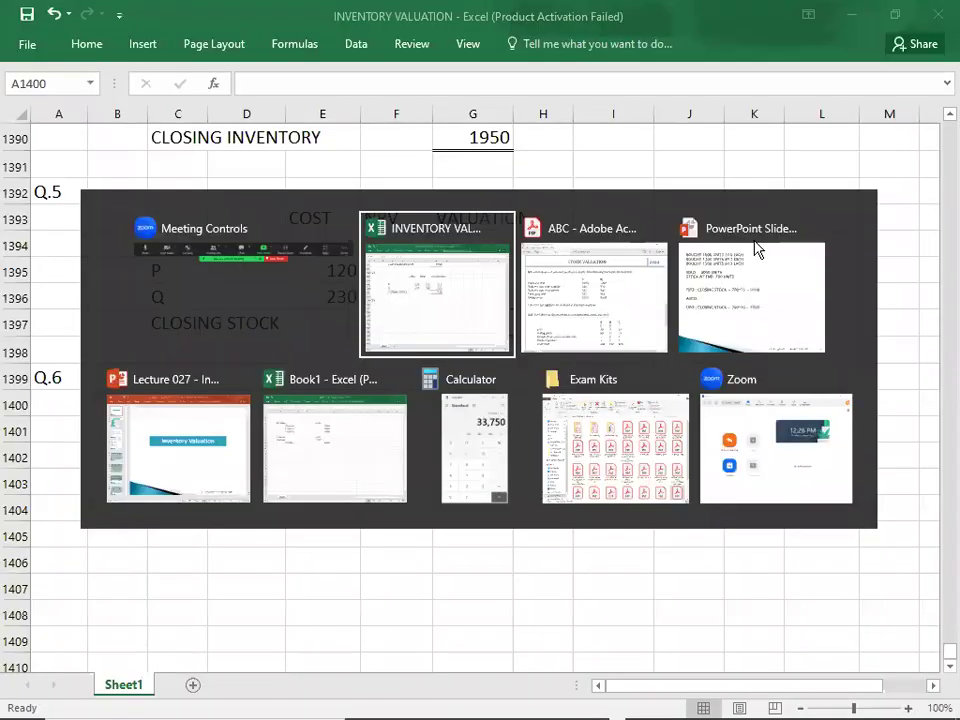
{"action": "scroll", "coordinate": [754, 246], "scroll_direction": "down", "scroll_amount": 3}
{"action": "scroll", "coordinate": [754, 246], "scroll_direction": "down", "scroll_amount": 2}
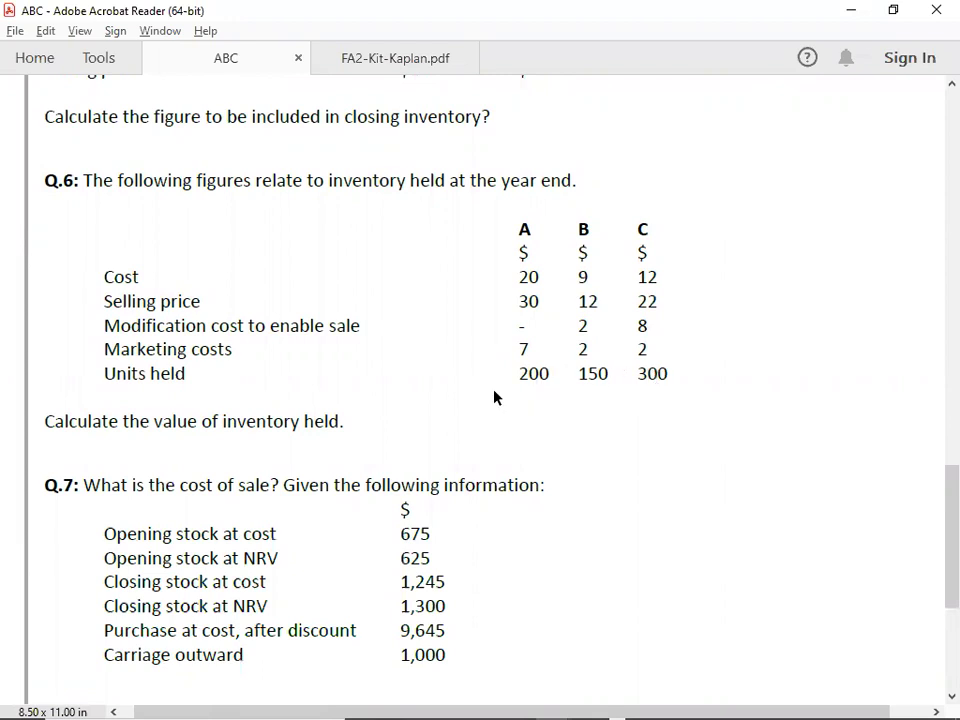
Step: Return to the Excel workbook and copy the COST, NRV and VALUATION headings from E1393:G1393 to row 1400, starting at E1400
{"action": "key", "text": "alt+Tab"}
{"action": "key", "text": "Right"}
{"action": "key", "text": "Right"}
{"action": "key", "text": "Right"}
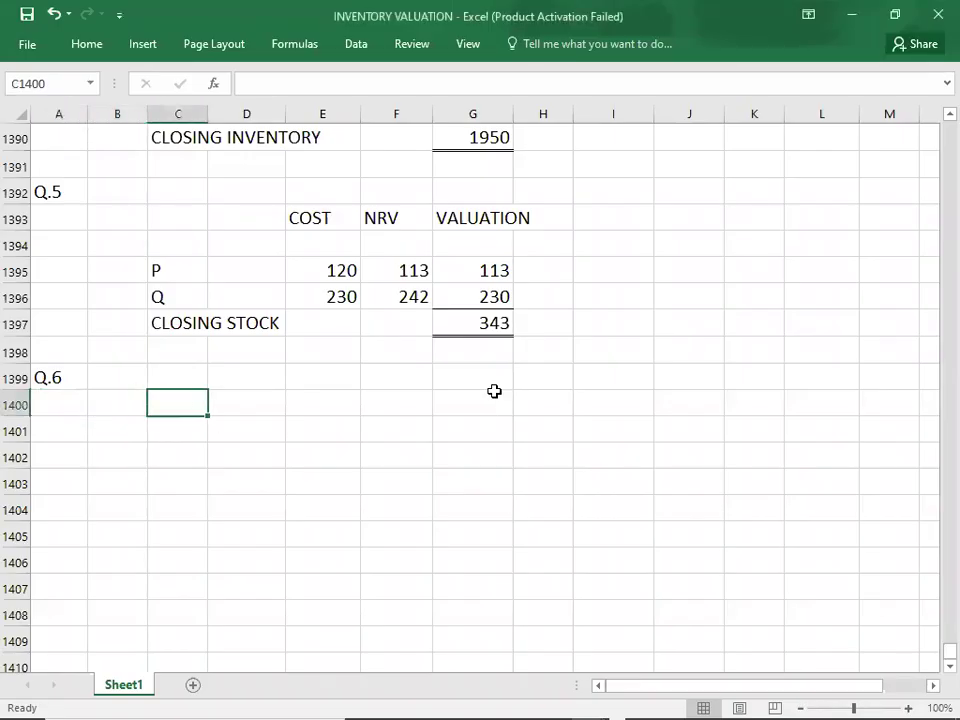
{"action": "key", "text": "Up"}
{"action": "key", "text": "Up"}
{"action": "key", "text": "Up"}
{"action": "key", "text": "Up"}
{"action": "key", "text": "Up"}
{"action": "key", "text": "Up"}
{"action": "key", "text": "Up"}
{"action": "key", "text": "Right"}
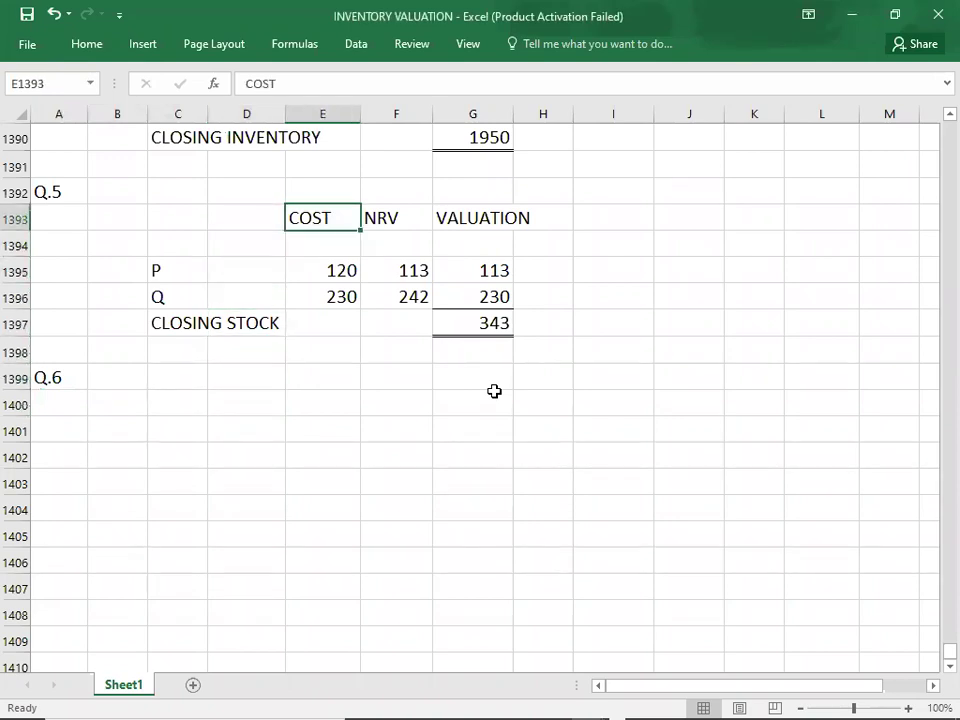
{"action": "key", "text": "shift+Right"}
{"action": "key", "text": "shift+Right"}
{"action": "key", "text": "ctrl+c"}
{"action": "key", "text": "Down"}
{"action": "key", "text": "Down"}
{"action": "key", "text": "Down"}
{"action": "key", "text": "Down"}
{"action": "key", "text": "Down"}
{"action": "key", "text": "Down"}
{"action": "key", "text": "Down"}
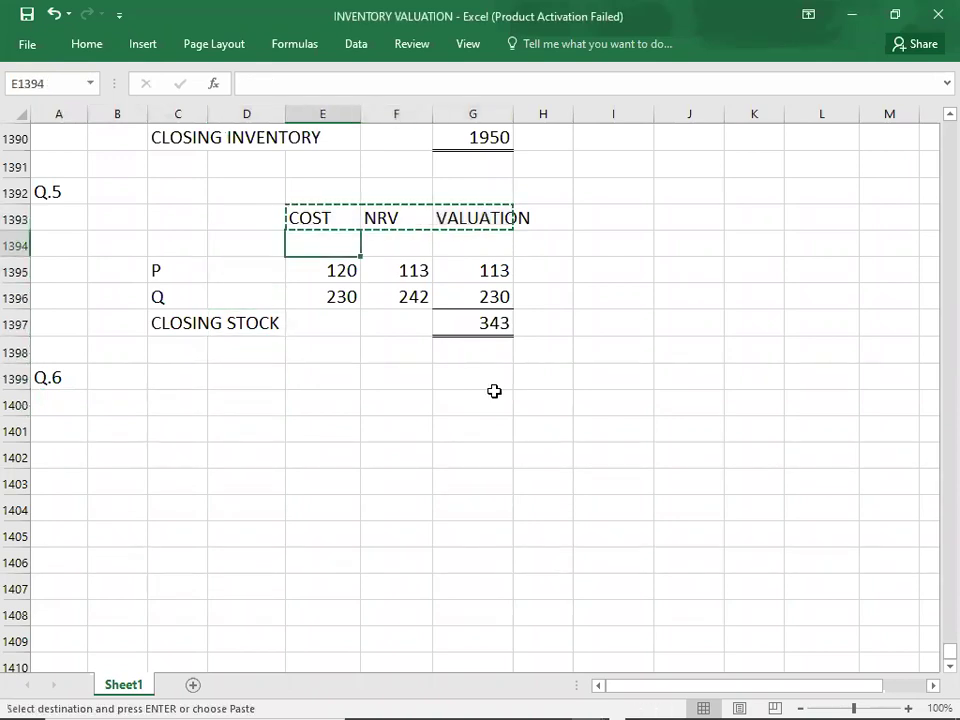
{"action": "key", "text": "ctrl+v"}
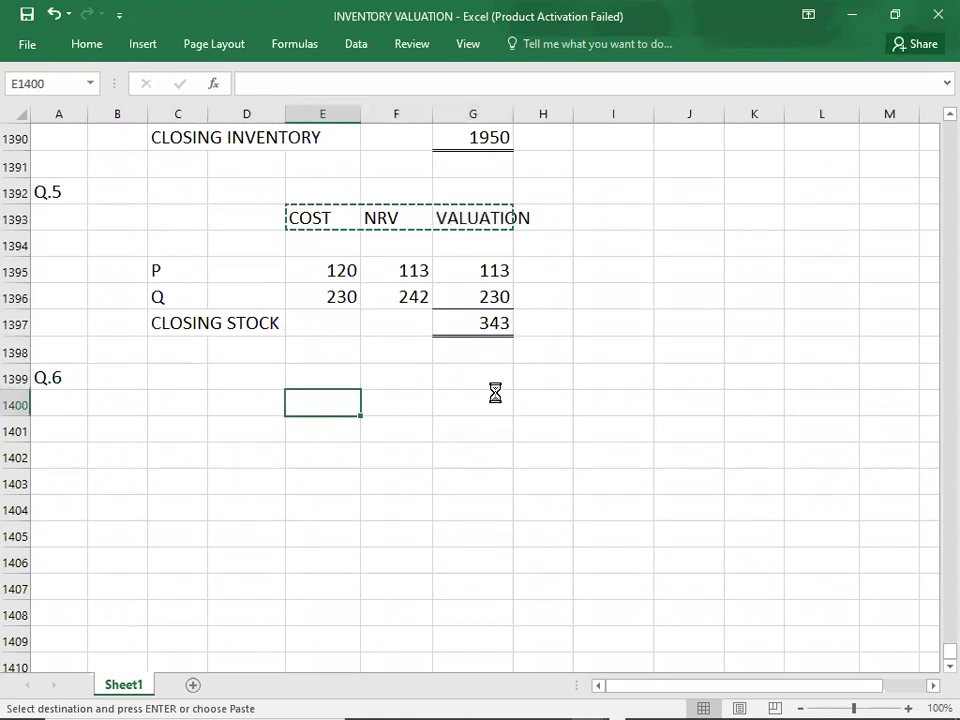
Step: List the Q.6 items A, B and C in cells C1402 to C1404
{"action": "key", "text": "Down"}
{"action": "key", "text": "Left"}
{"action": "key", "text": "Left"}
{"action": "key", "text": "Down"}
{"action": "type", "text": "A"}
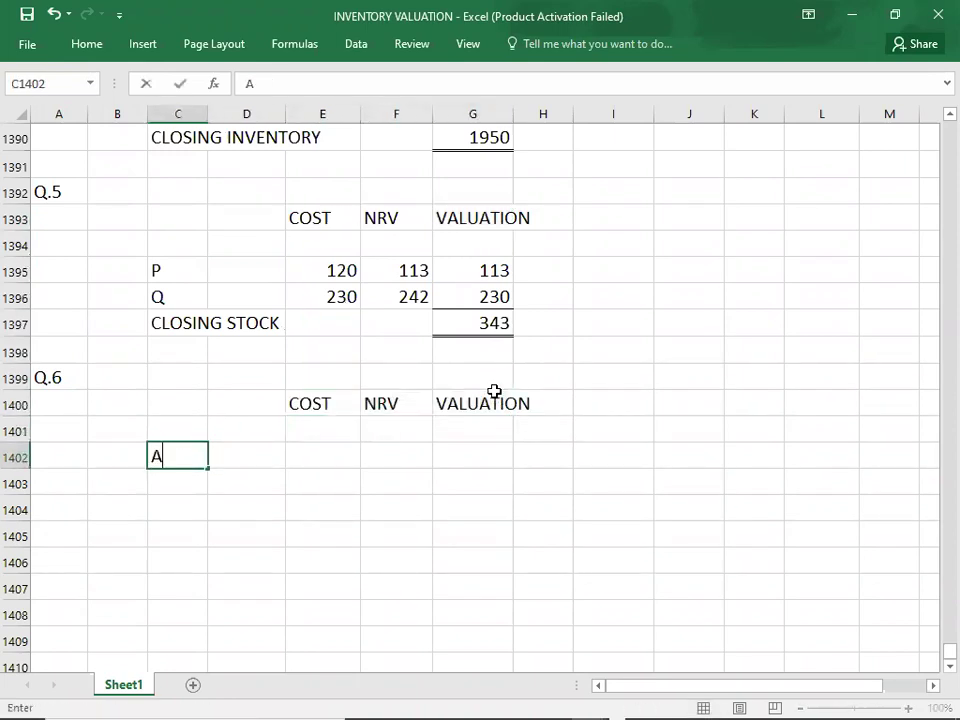
{"action": "key", "text": "Return"}
{"action": "type", "text": "B"}
{"action": "key", "text": "Return"}
{"action": "type", "text": "C"}
{"action": "key", "text": "Return"}
{"action": "key", "text": "Up"}
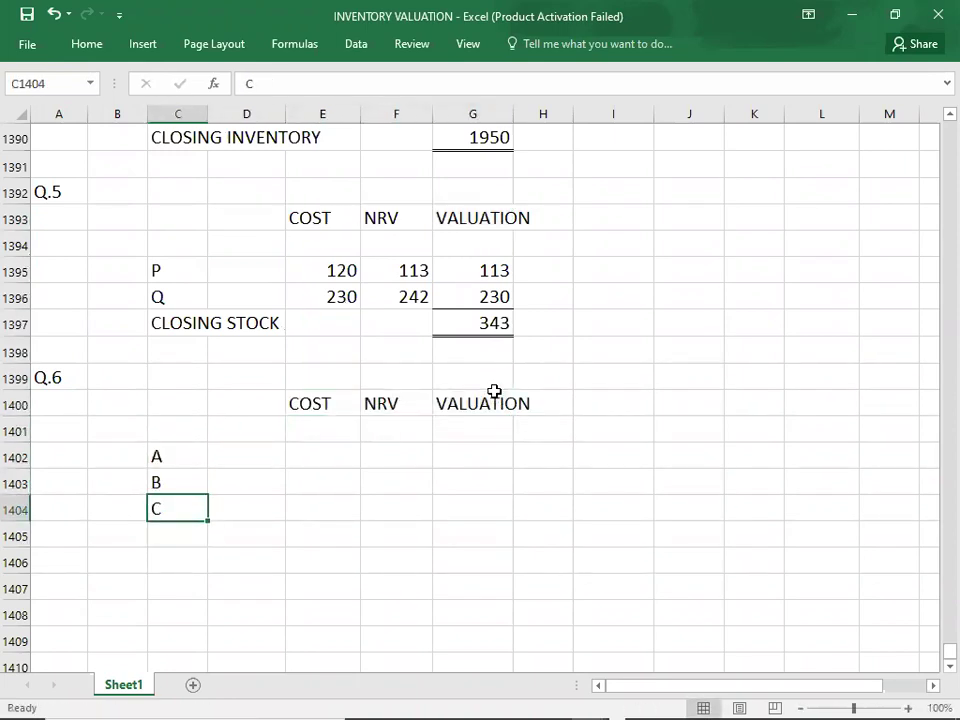
Step: Look up item A's cost in the PDF and enter 20 in E1402
{"action": "key", "text": "Up"}
{"action": "key", "text": "Up"}
{"action": "key", "text": "Right"}
{"action": "key", "text": "Right"}
{"action": "key", "text": "Down"}
{"action": "key", "text": "Down"}
{"action": "key", "text": "Down"}
{"action": "key", "text": "Down"}
{"action": "key", "text": "Down"}
{"action": "key", "text": "Down"}
{"action": "key", "text": "Down"}
{"action": "key", "text": "Down"}
{"action": "key", "text": "Down"}
{"action": "key", "text": "Down"}
{"action": "key", "text": "Down"}
{"action": "key", "text": "Down"}
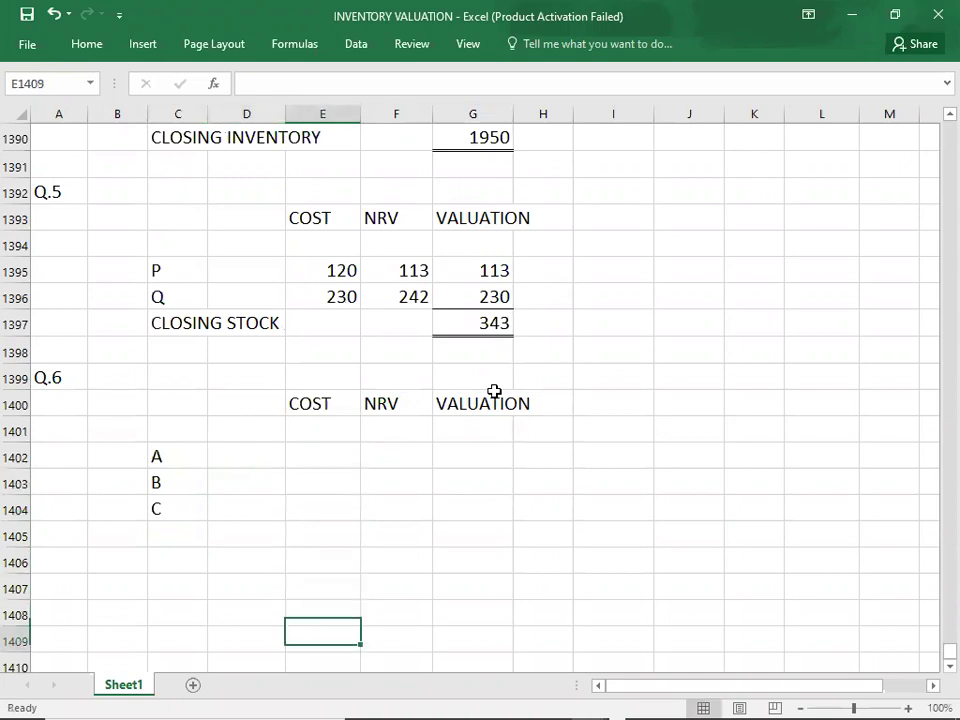
{"action": "key", "text": "Up"}
{"action": "key", "text": "Up"}
{"action": "key", "text": "Up"}
{"action": "key", "text": "Up"}
{"action": "key", "text": "Up"}
{"action": "key", "text": "Up"}
{"action": "key", "text": "Up"}
{"action": "key", "text": "Up"}
{"action": "key", "text": "Up"}
{"action": "key", "text": "Up"}
{"action": "key", "text": "Up"}
{"action": "key", "text": "Up"}
{"action": "key", "text": "alt+Tab"}
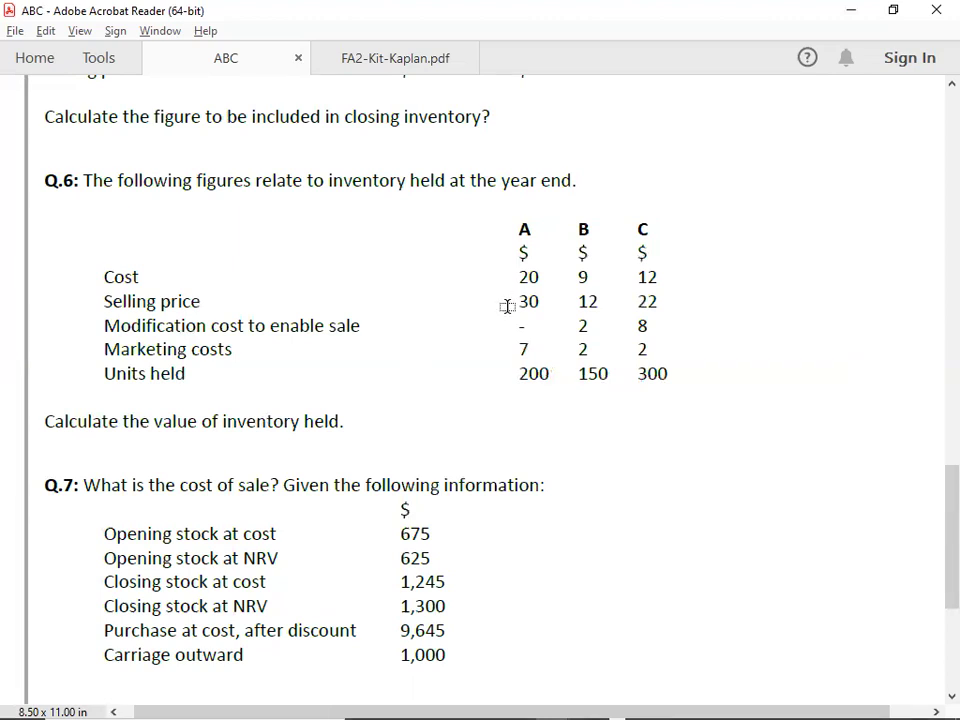
{"action": "key", "text": "alt+Tab"}
{"action": "type", "text": "20"}
{"action": "key", "text": "Return"}
{"action": "key", "text": "Up"}
{"action": "key", "text": "Right"}
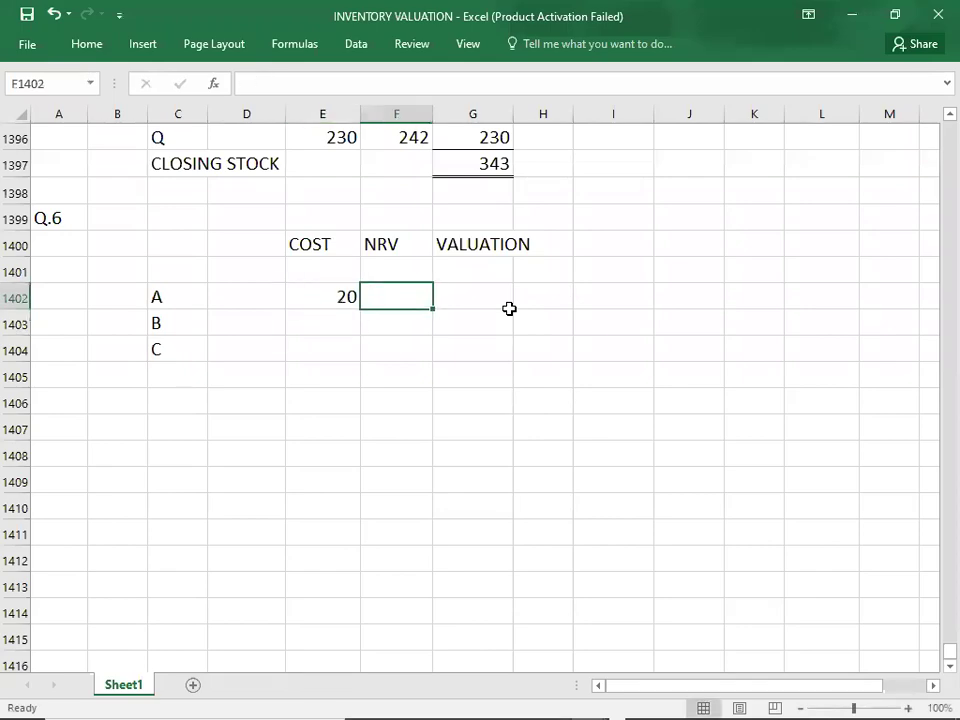
Step: Work out item A's NRV from the PDF figures, and enter NRV 23 in F1402 and valuation 20 in G1402
{"action": "key", "text": "alt+Tab"}
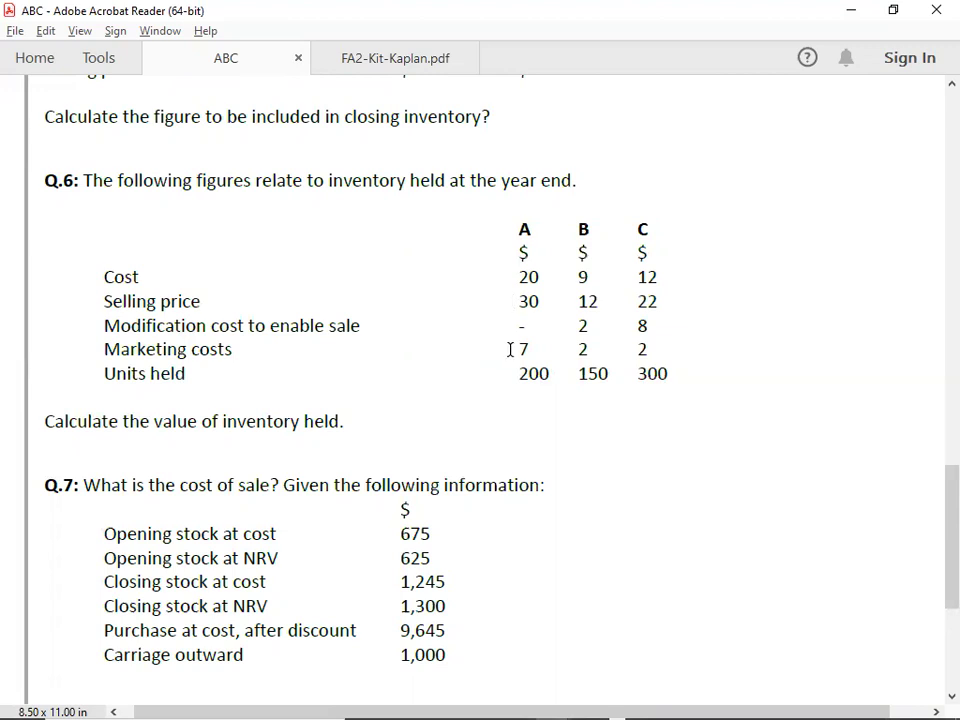
{"action": "key", "text": "alt+Tab"}
{"action": "type", "text": "23"}
{"action": "key", "text": "Tab"}
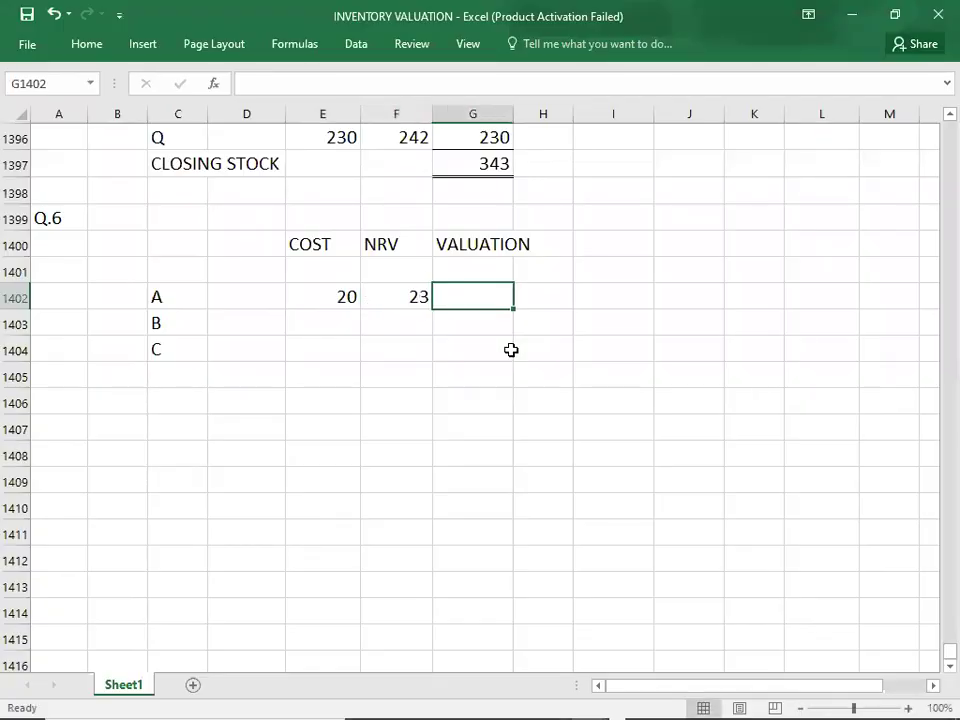
{"action": "type", "text": "20"}
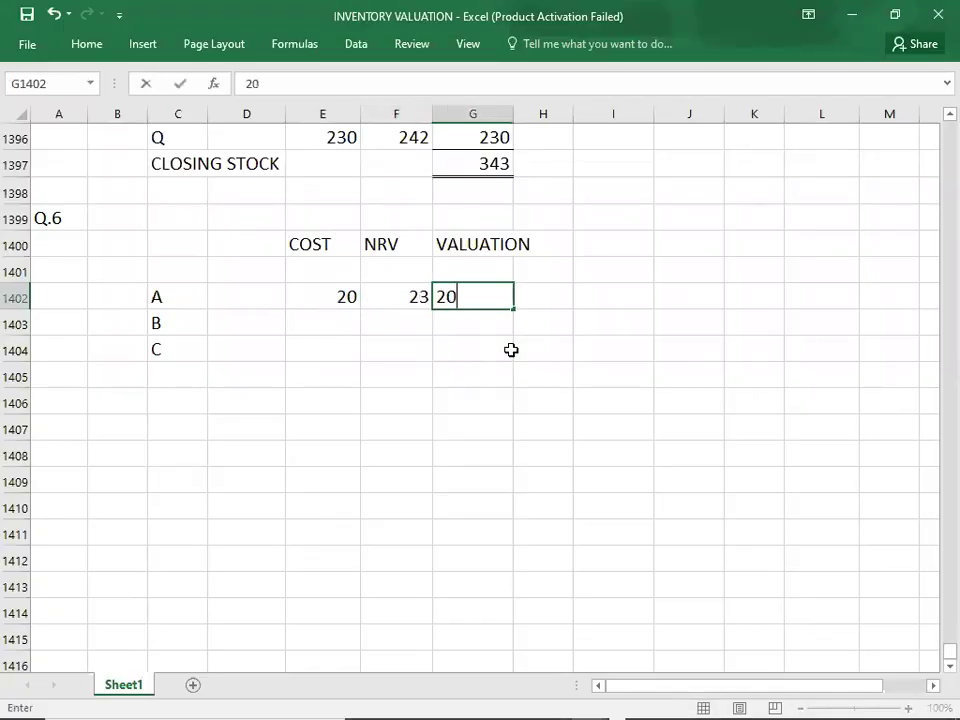
{"action": "key", "text": "Return"}
{"action": "key", "text": "Left"}
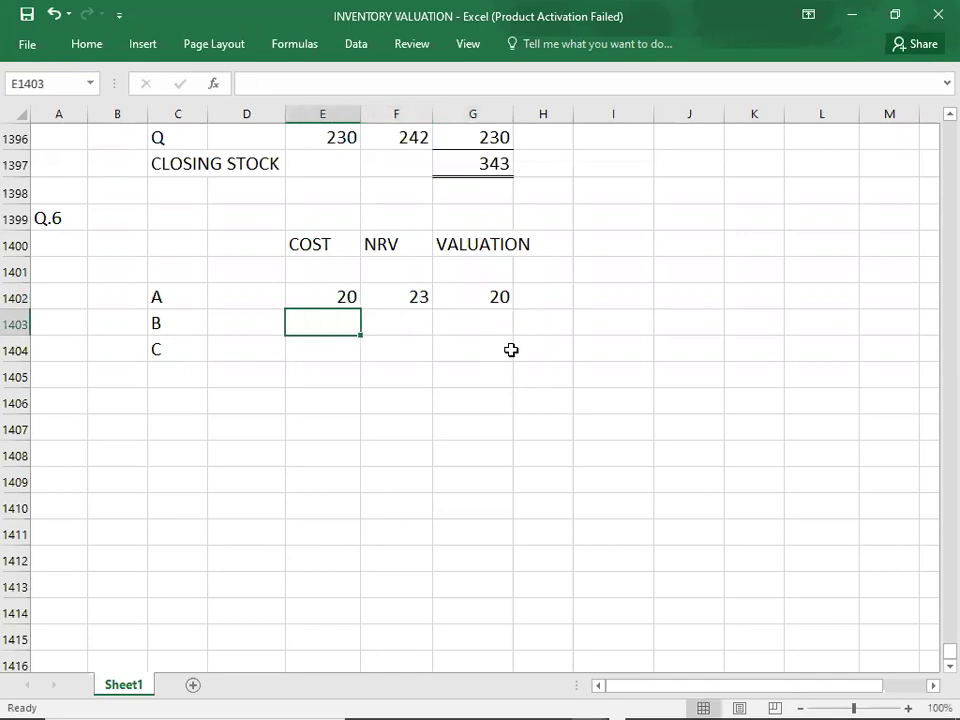
Step: Look up item B's cost in the PDF, enter 9 in E1403, and return to the PDF for its selling figures
{"action": "key", "text": "alt+Tab"}
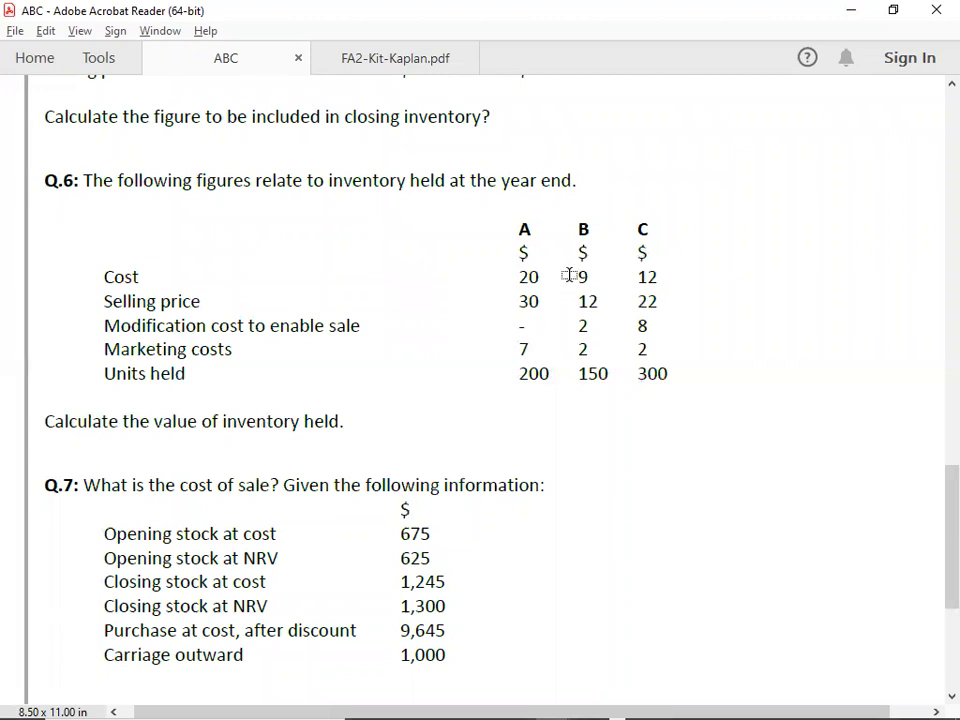
{"action": "key", "text": "alt+Tab"}
{"action": "type", "text": "9"}
{"action": "key", "text": "Tab"}
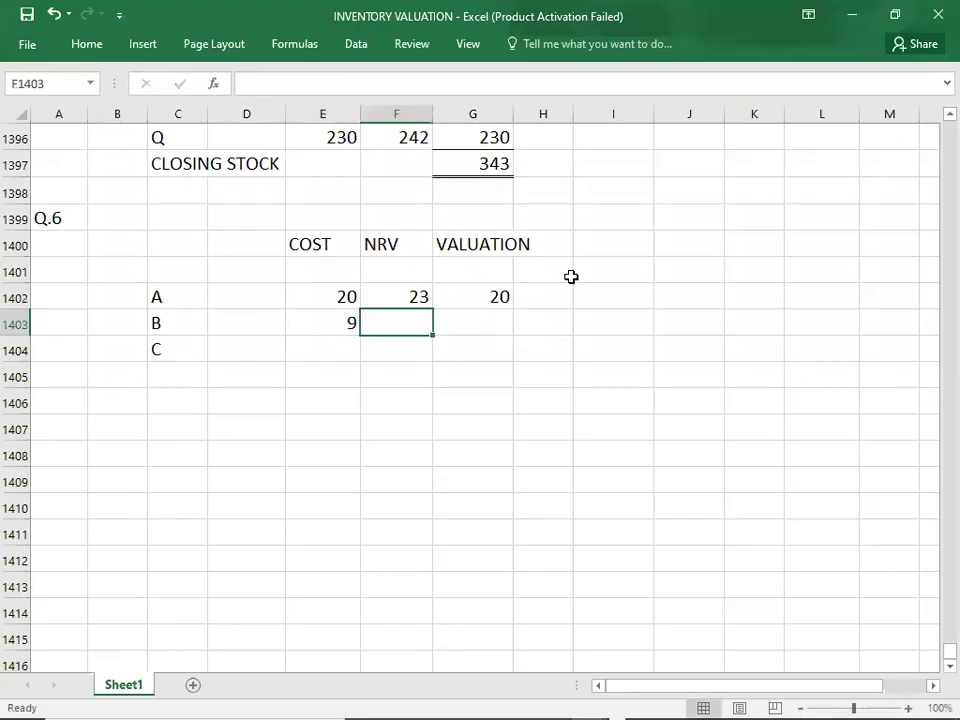
{"action": "key", "text": "alt+Tab"}
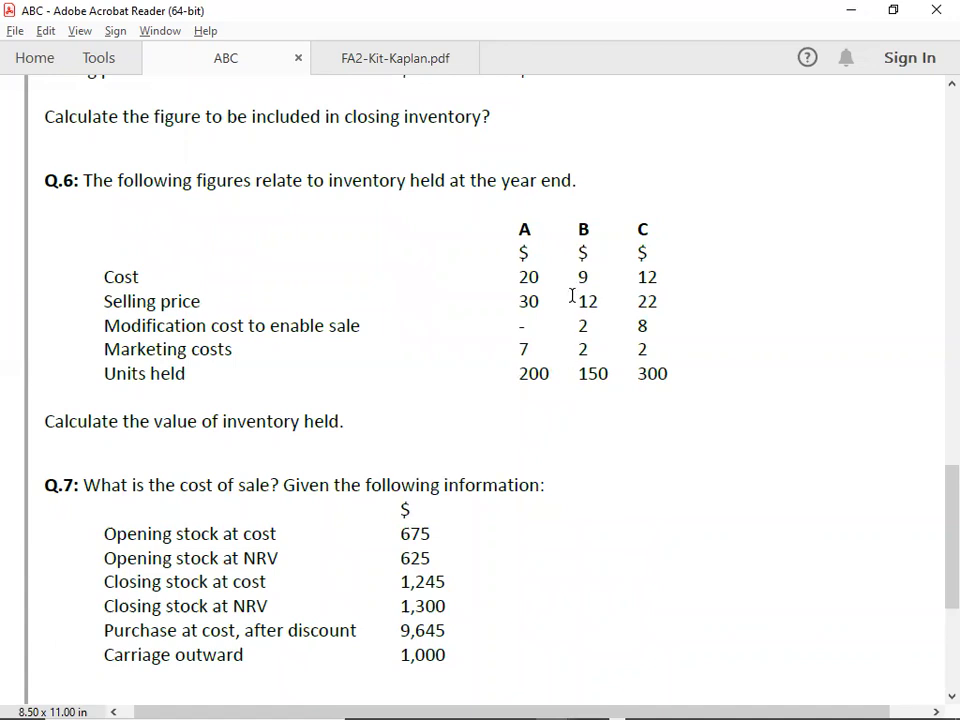
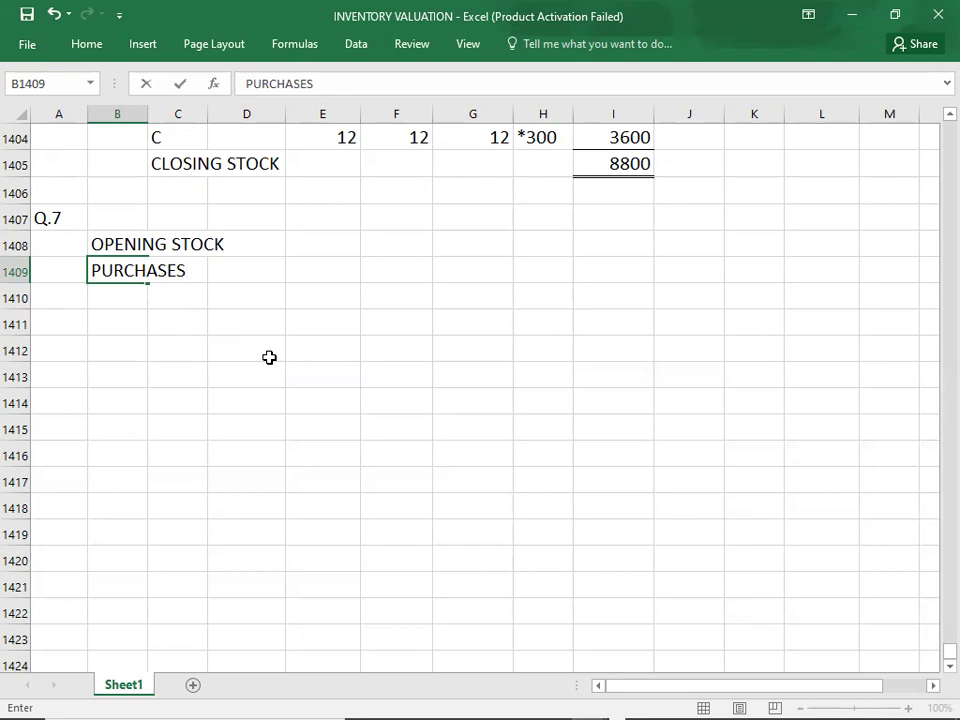
Step: Check the Q.7 opening stock at cost and NRV in the PDF and enter the lower figure, 625, in E1408
{"action": "key", "text": "alt+Tab"}
{"action": "key", "text": "alt+Tab"}
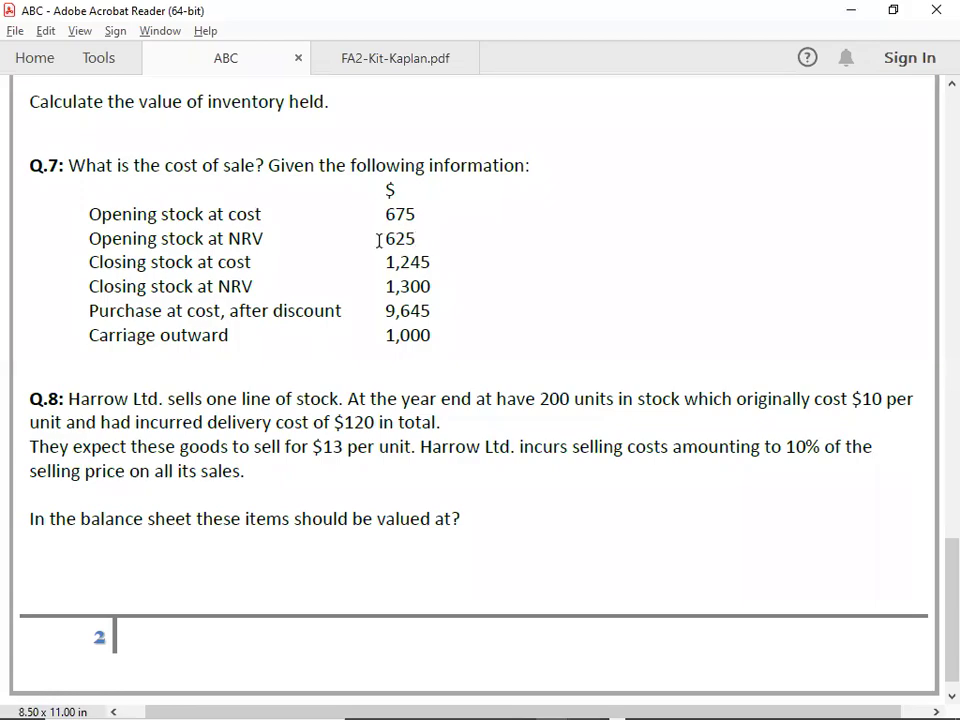
{"action": "key", "text": "alt+Tab"}
{"action": "type", "text": "625"}
{"action": "key", "text": "BackSpace"}
{"action": "key", "text": "BackSpace"}
{"action": "key", "text": "BackSpace"}
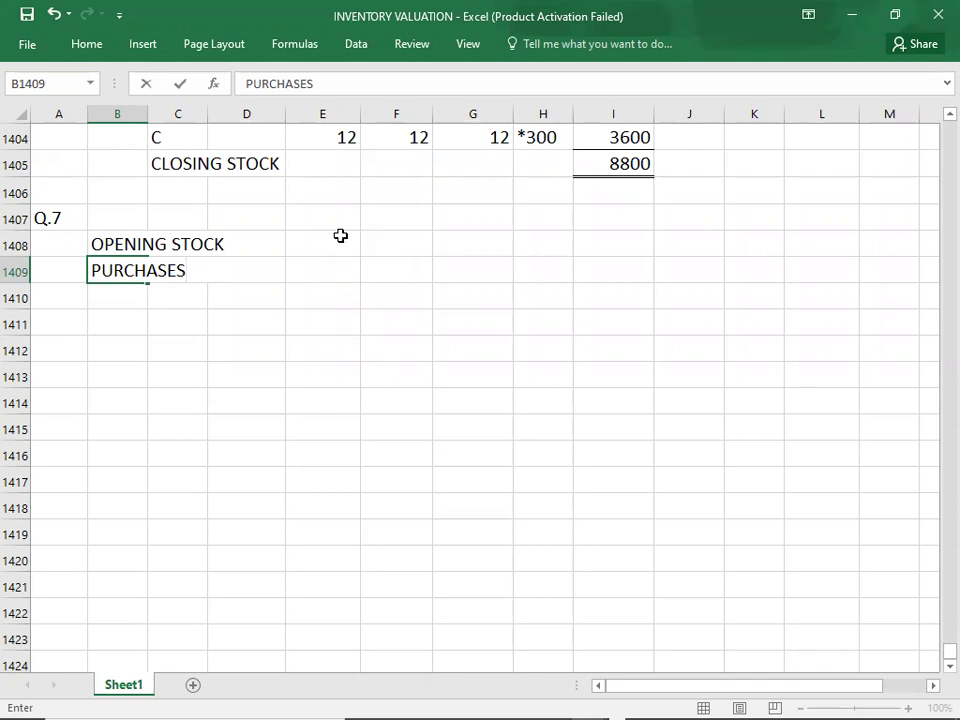
{"action": "left_click_drag", "start_coordinate": [340, 235], "coordinate": [363, 363]}
{"action": "type", "text": "625"}
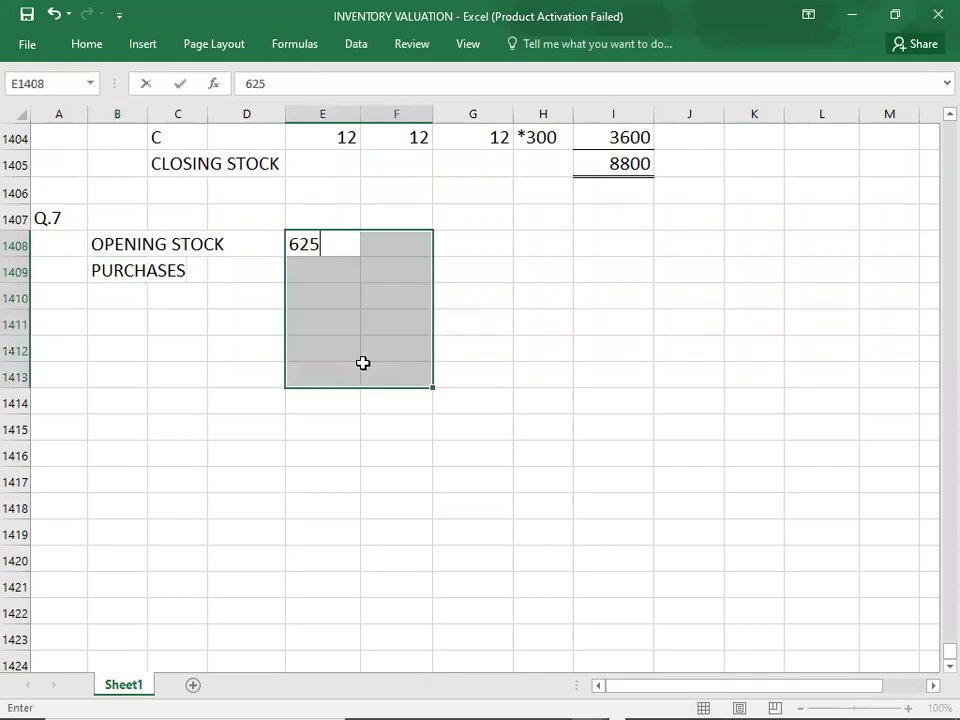
{"action": "left_click", "coordinate": [314, 269]}
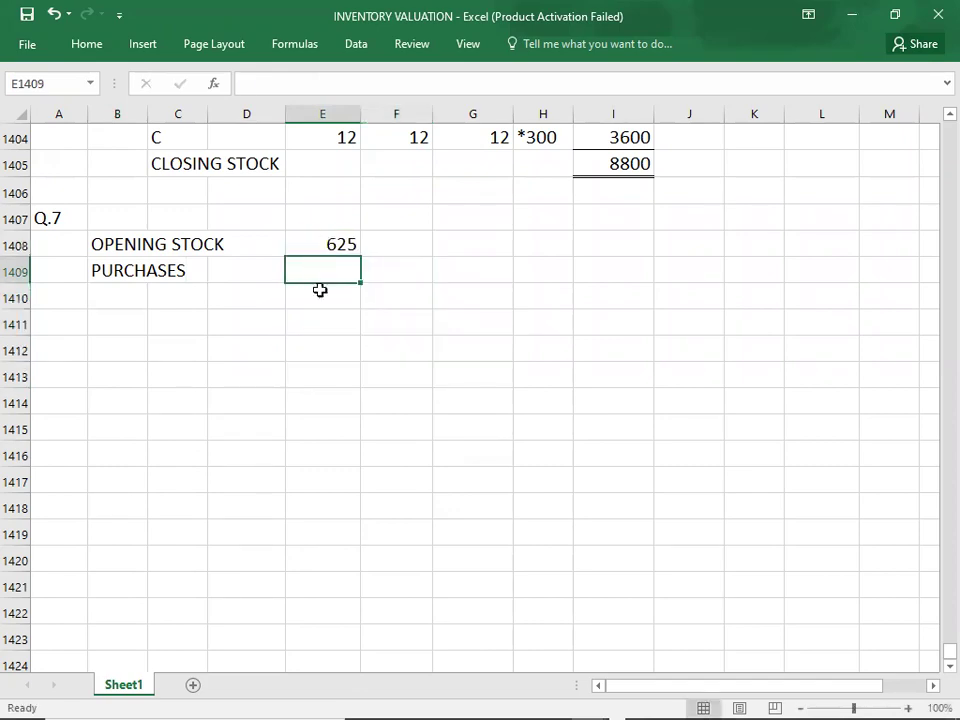
Step: Look up the Q.7 purchases at cost after discount in the PDF and enter 9645 in E1409
{"action": "key", "text": "alt+Tab"}
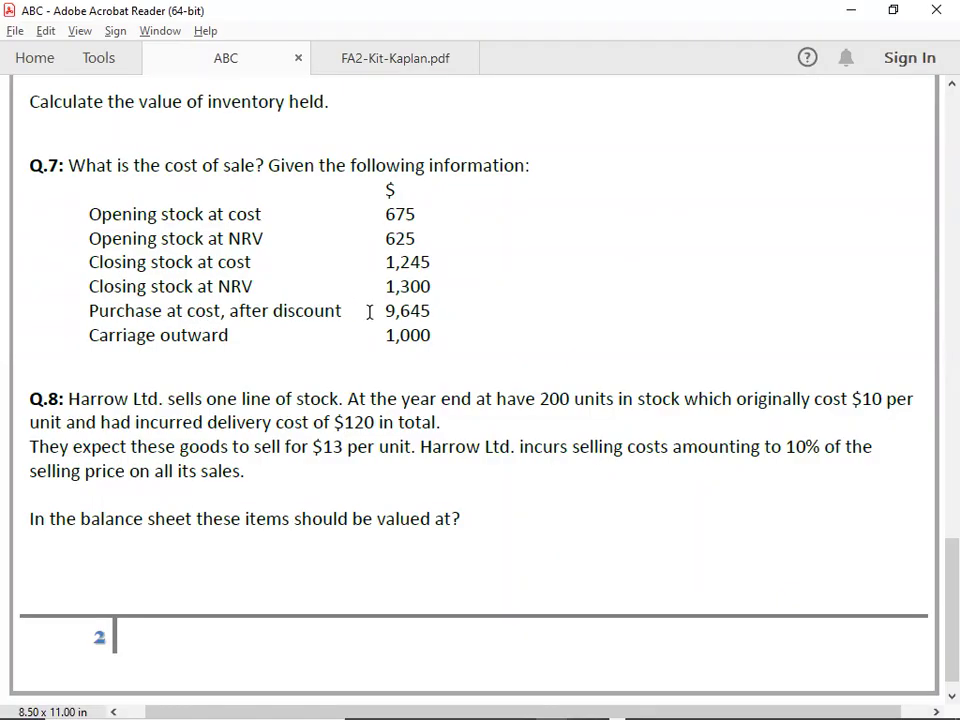
{"action": "key", "text": "alt+Tab"}
{"action": "type", "text": "9645"}
{"action": "key", "text": "Return"}
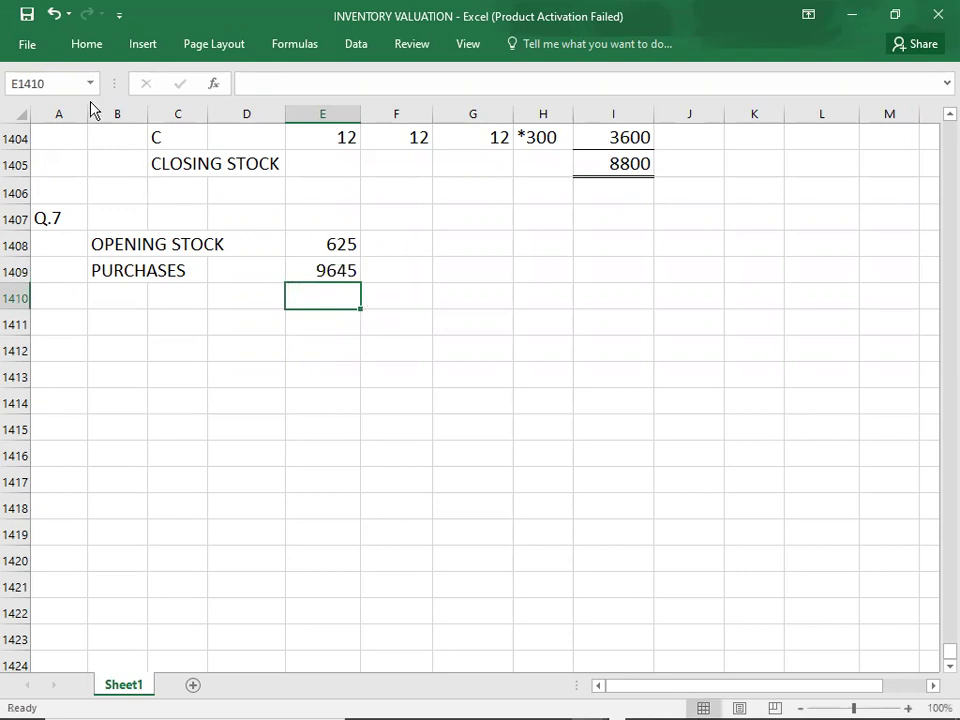
Step: Apply a top and double bottom border to E1412 for the Q.7 total
{"action": "left_click", "coordinate": [315, 354]}
{"action": "left_click", "coordinate": [77, 46]}
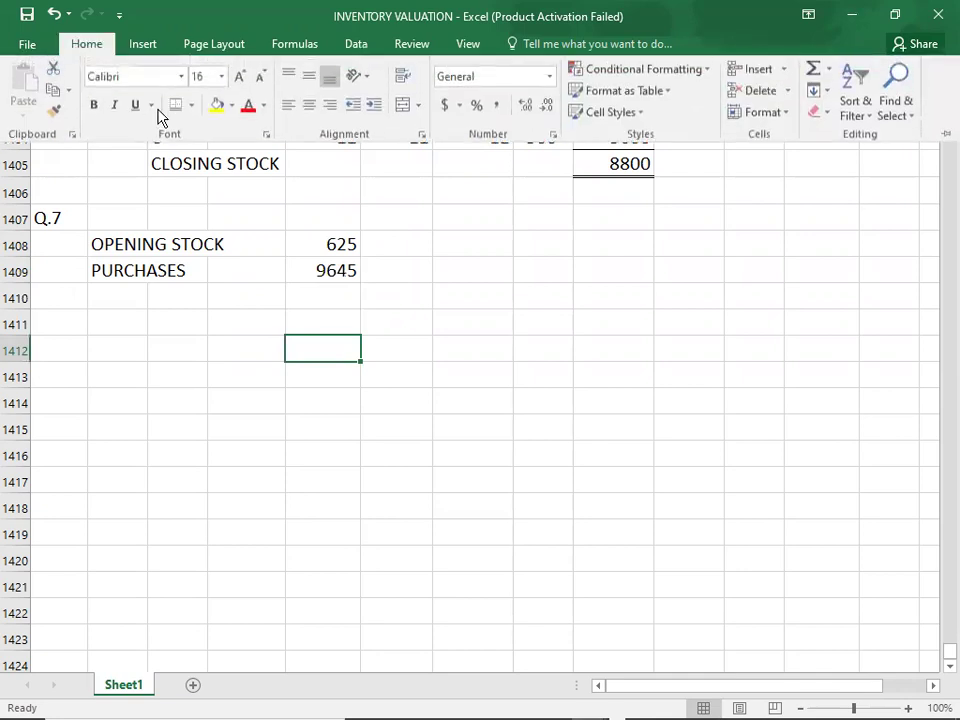
{"action": "left_click", "coordinate": [177, 106]}
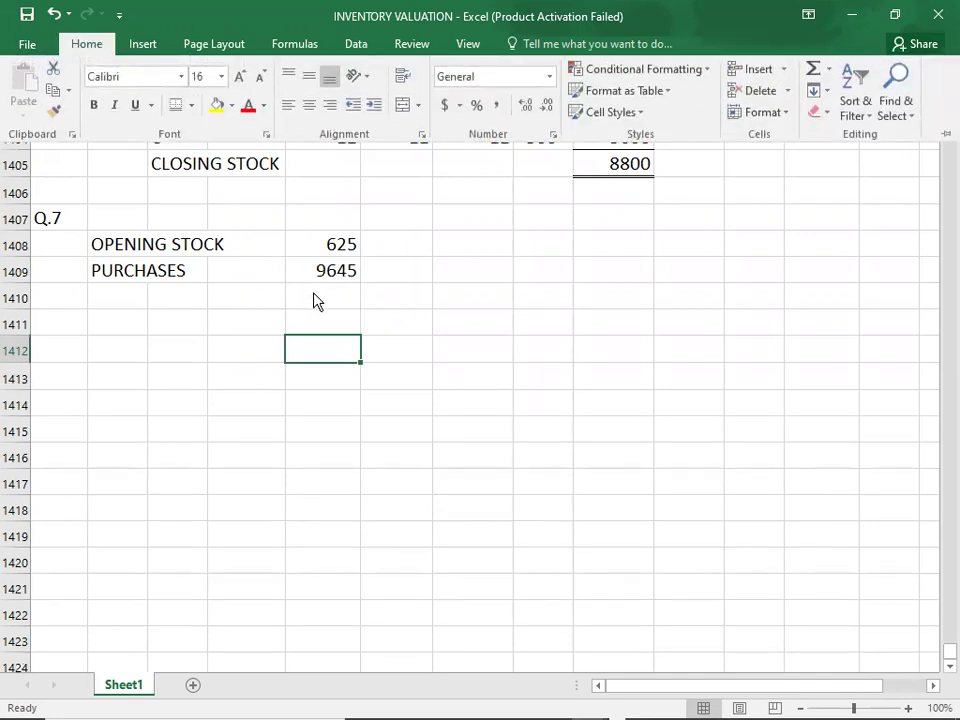
Step: Add a top border to E1410 and enter the subtotal 10270 there
{"action": "left_click", "coordinate": [314, 296]}
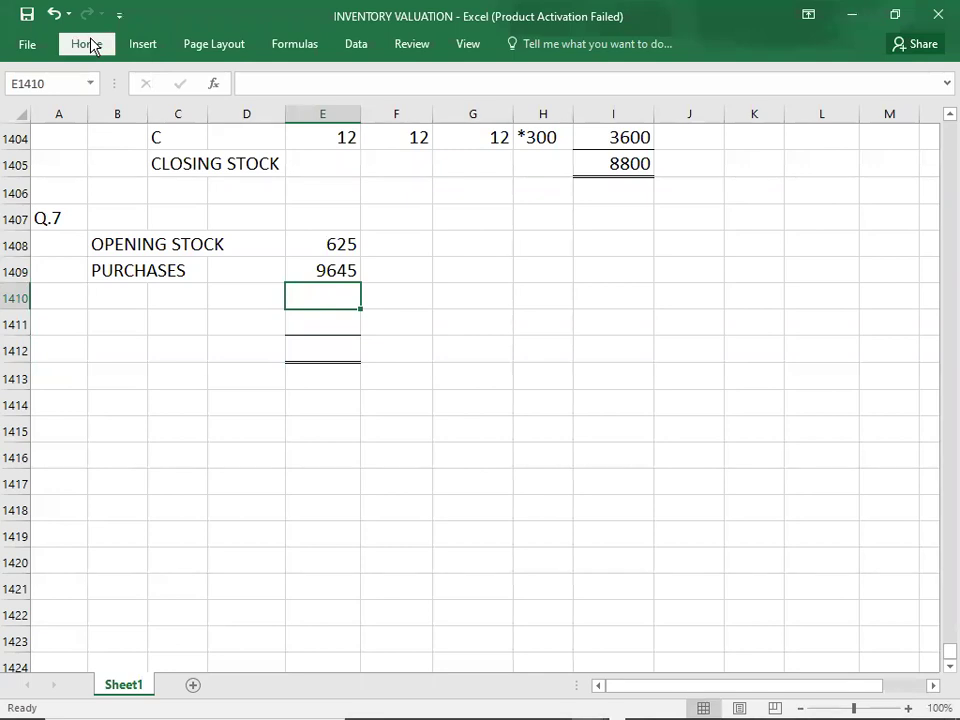
{"action": "left_click", "coordinate": [93, 45]}
{"action": "left_click", "coordinate": [192, 108]}
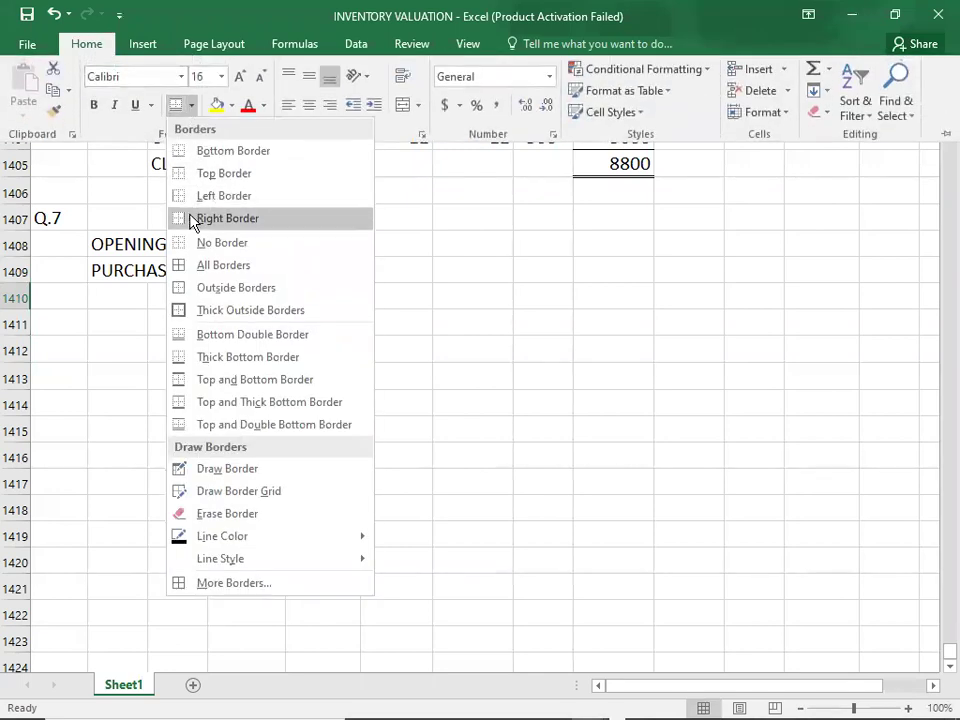
{"action": "left_click", "coordinate": [176, 178]}
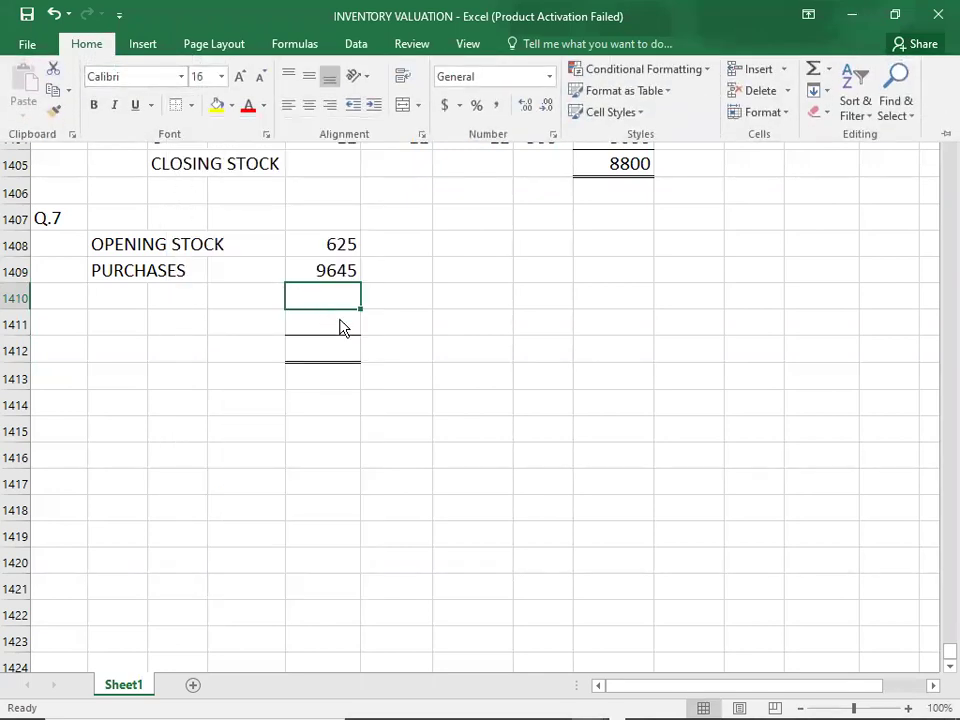
{"action": "type", "text": "10270"}
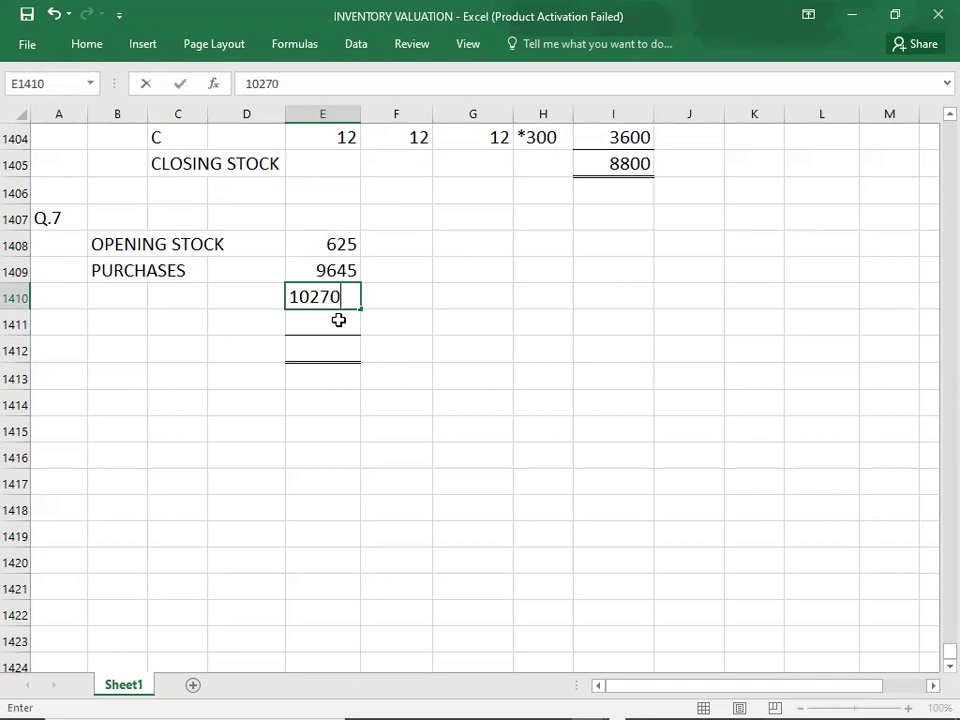
{"action": "key", "text": "Return"}
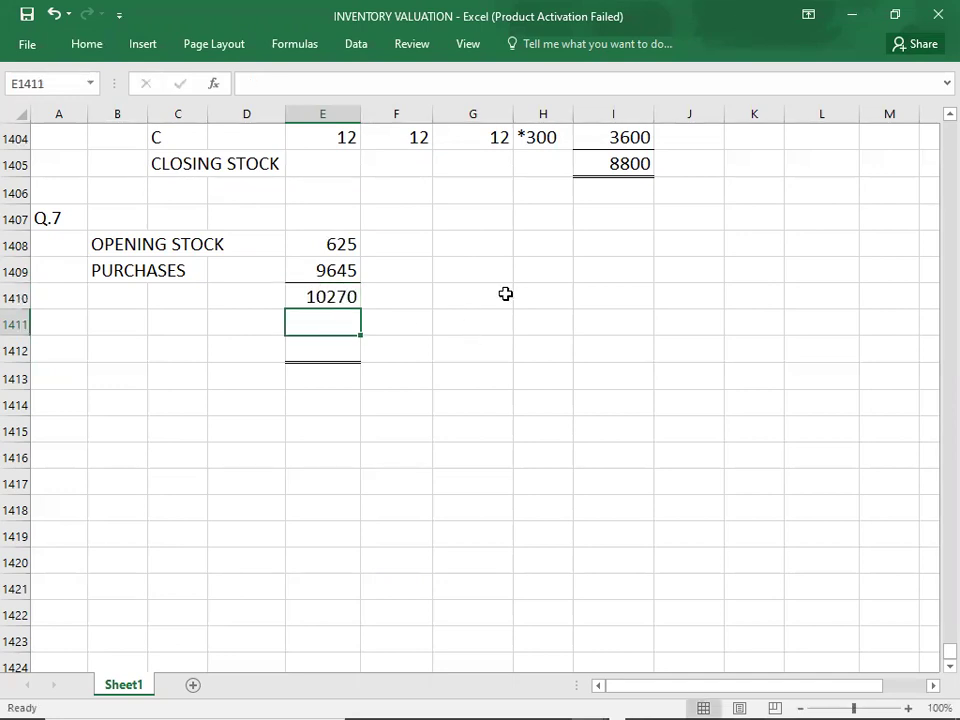
Step: Label B1411 CLOSING STOCK, look up the lower Q.7 closing stock figure in the PDF, and enter -1245 in E1411
{"action": "left_click", "coordinate": [108, 324]}
{"action": "type", "text": "CLOSING "}
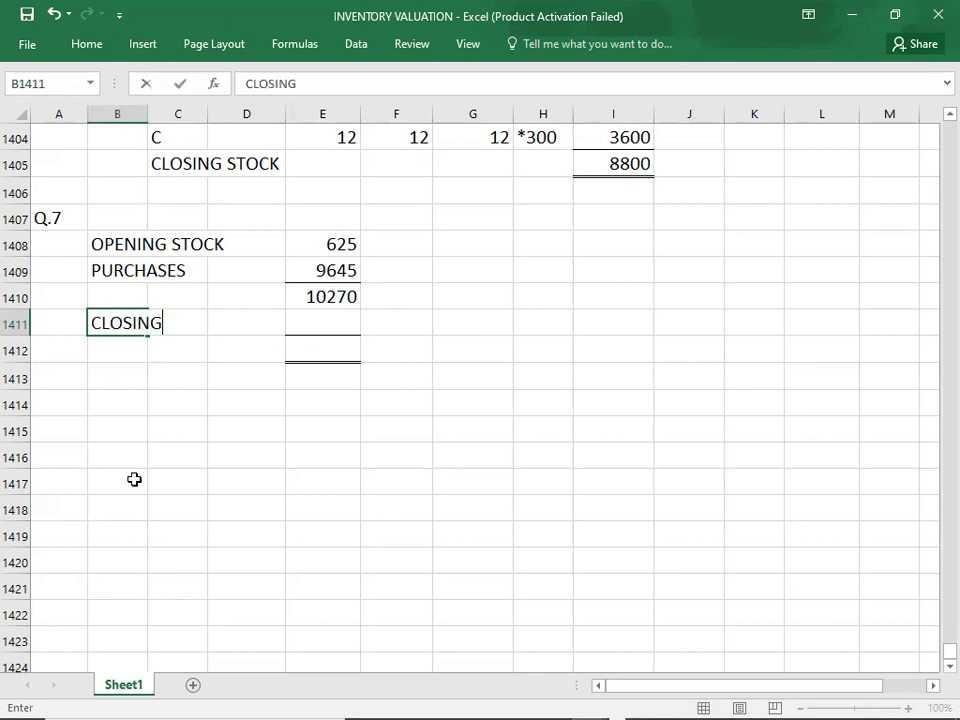
{"action": "type", "text": "STOCK"}
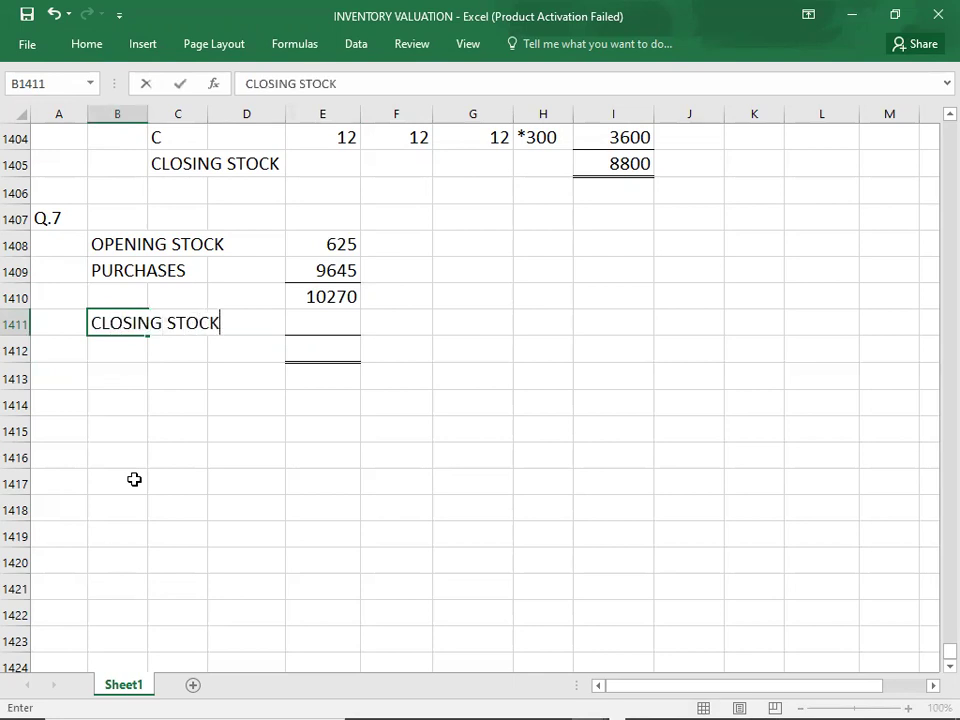
{"action": "key", "text": "Tab"}
{"action": "key", "text": "Right"}
{"action": "key", "text": "Right"}
{"action": "key", "text": "alt+Tab"}
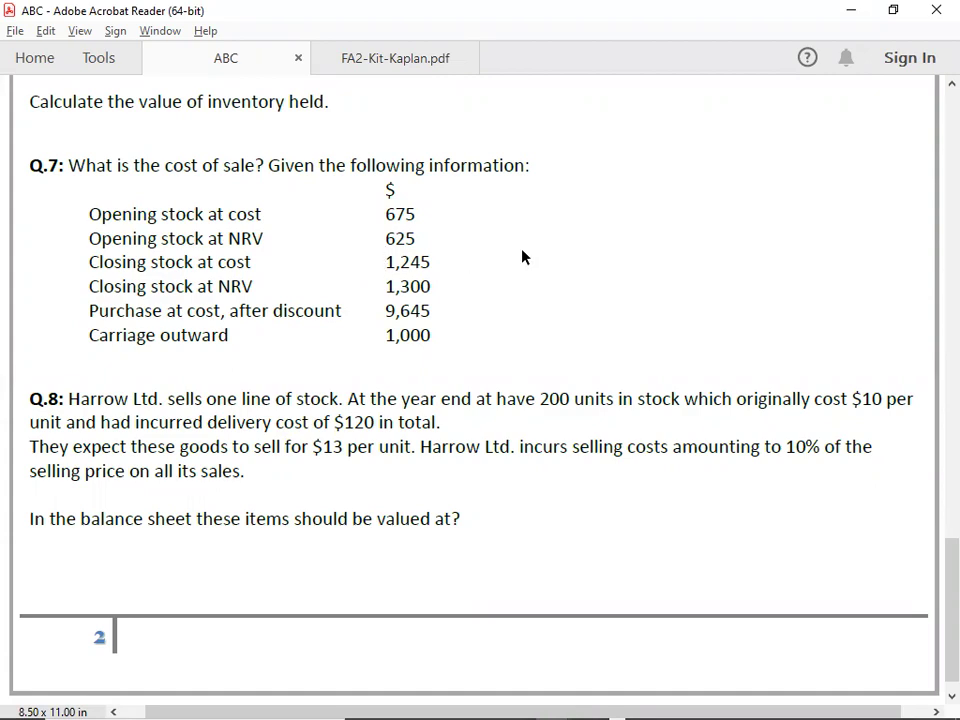
{"action": "key", "text": "alt+Tab"}
{"action": "type", "text": "-1245"}
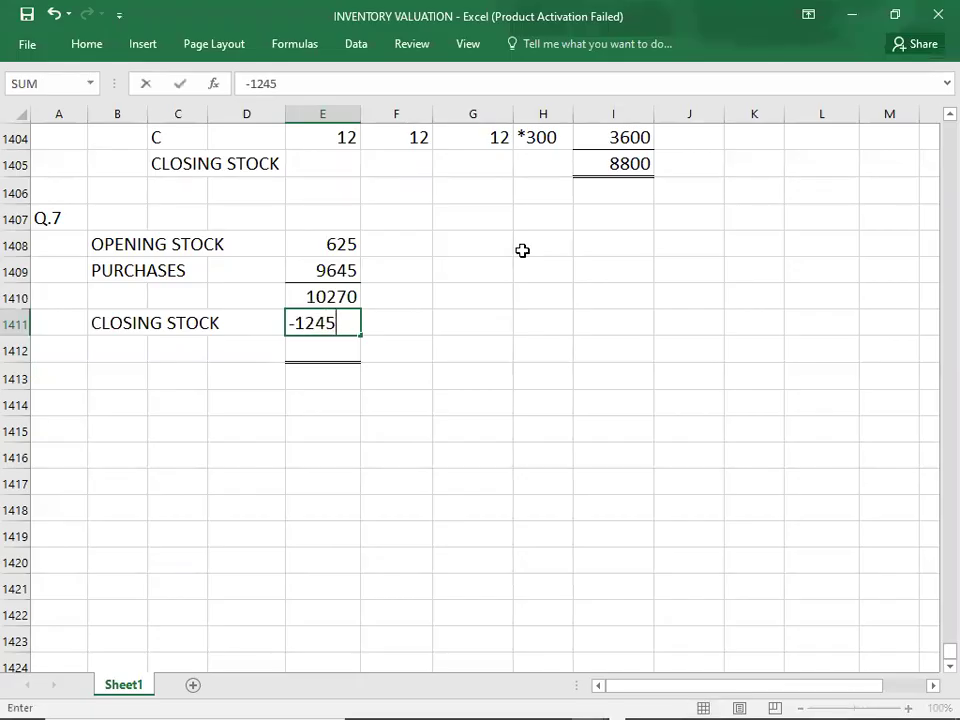
{"action": "key", "text": "Return"}
Step: Enter the Q.7 cost of sales, 9025, in E1412 and label it COGS in B1412
{"action": "key", "text": "Right"}
{"action": "key", "text": "Right"}
{"action": "key", "text": "Right"}
{"action": "key", "text": "Up"}
{"action": "key", "text": "Up"}
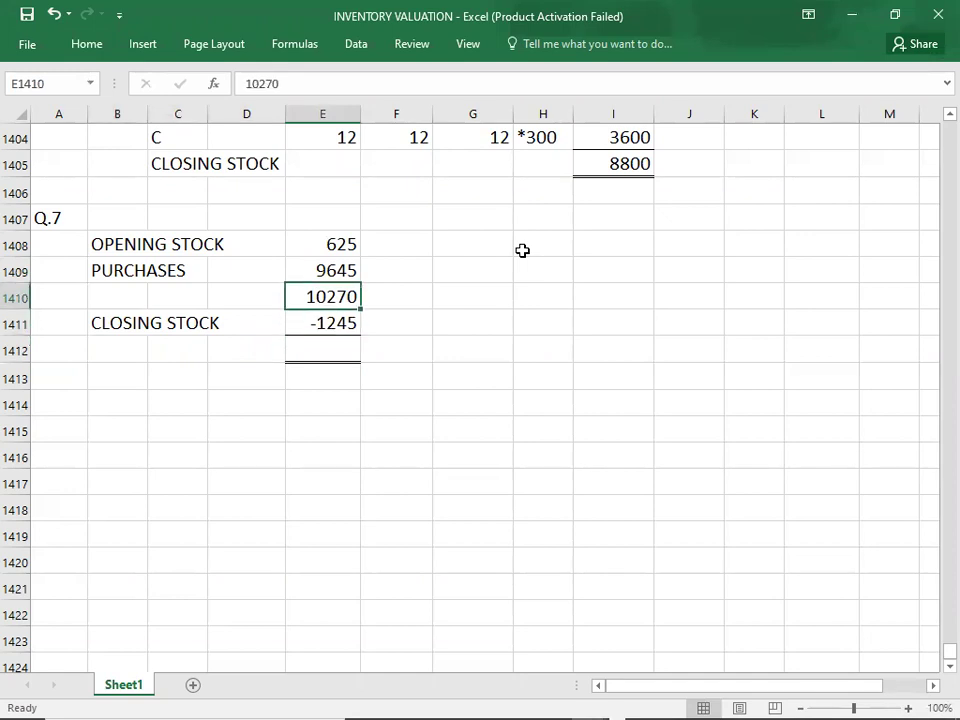
{"action": "key", "text": "shift+Down"}
{"action": "key", "text": "Down"}
{"action": "key", "text": "Down"}
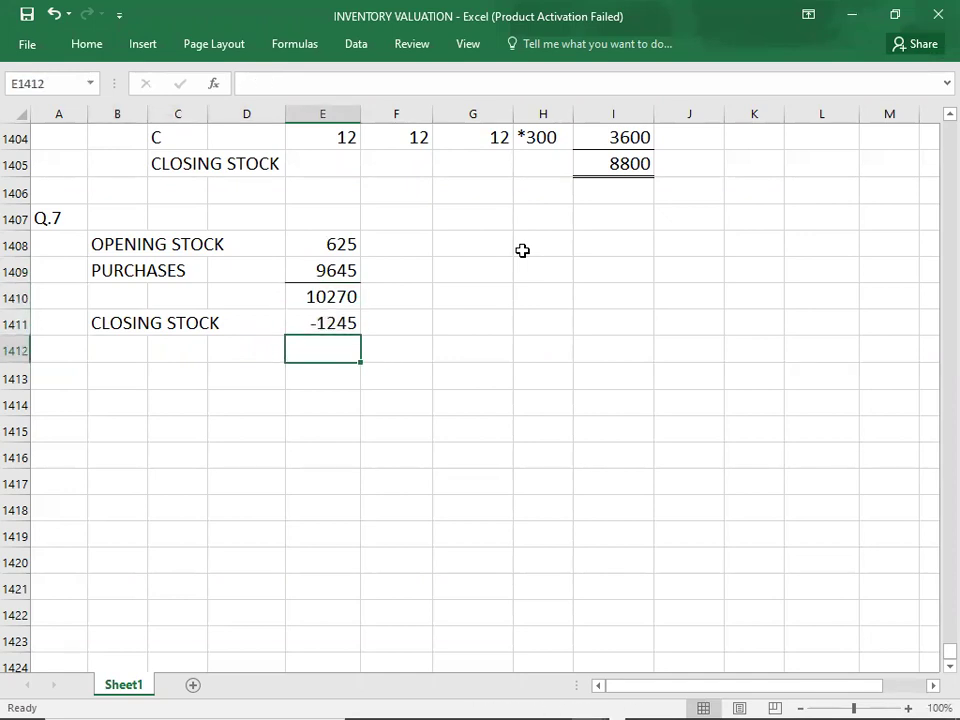
{"action": "type", "text": "9025"}
{"action": "key", "text": "Left"}
{"action": "key", "text": "Left"}
{"action": "key", "text": "Left"}
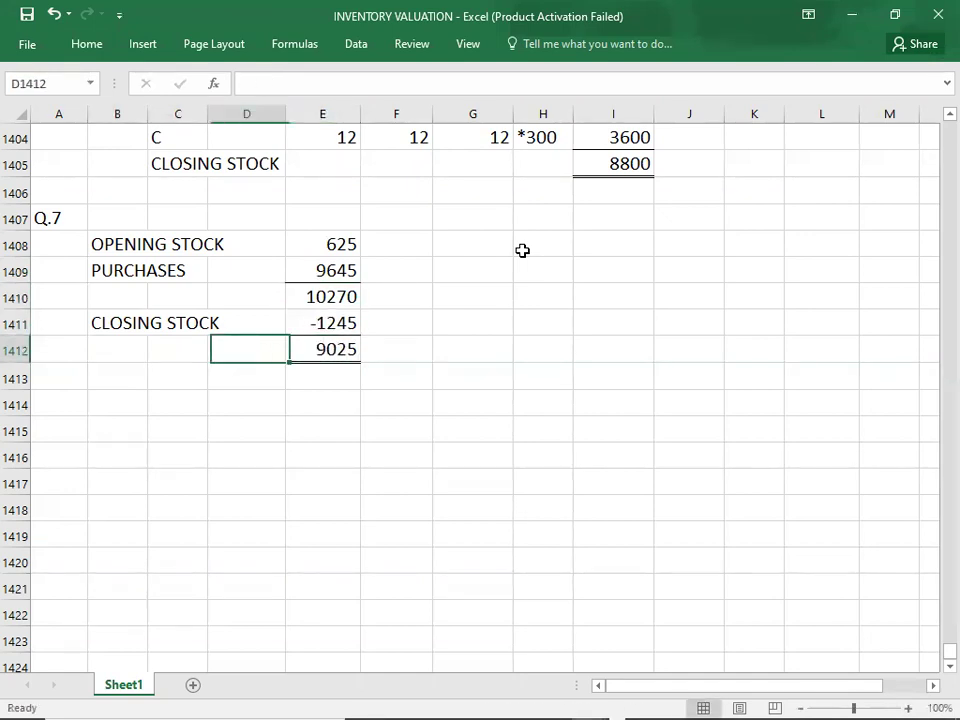
{"action": "type", "text": "COGS"}
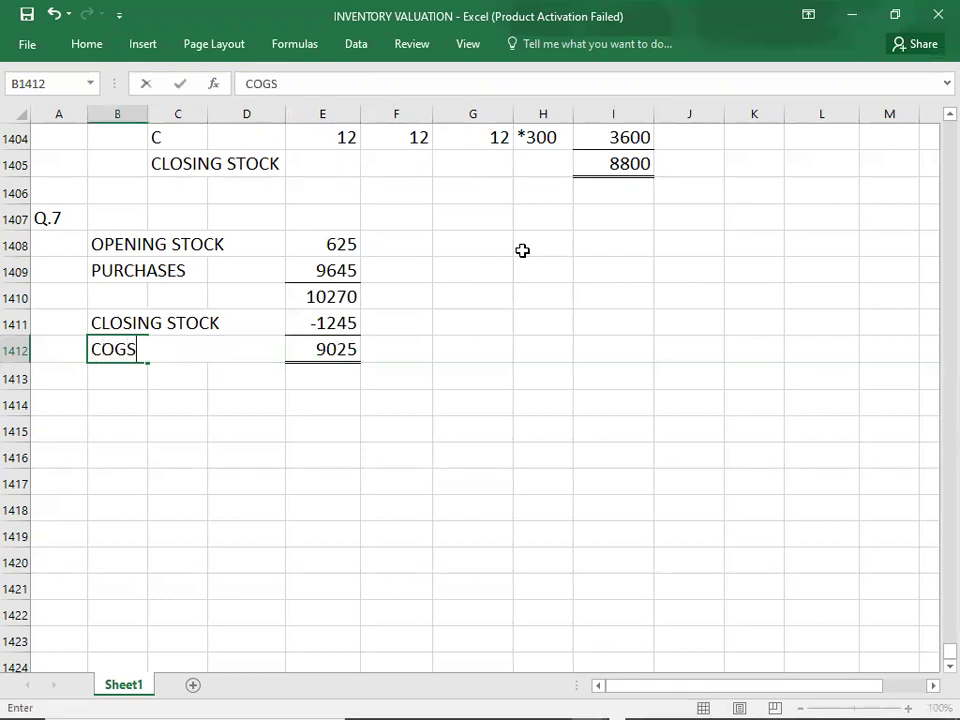
{"action": "key", "text": "Return"}
Step: Enter the heading Q.8 in A1414, below the finished Q.7 working
{"action": "key", "text": "Return"}
{"action": "key", "text": "Right"}
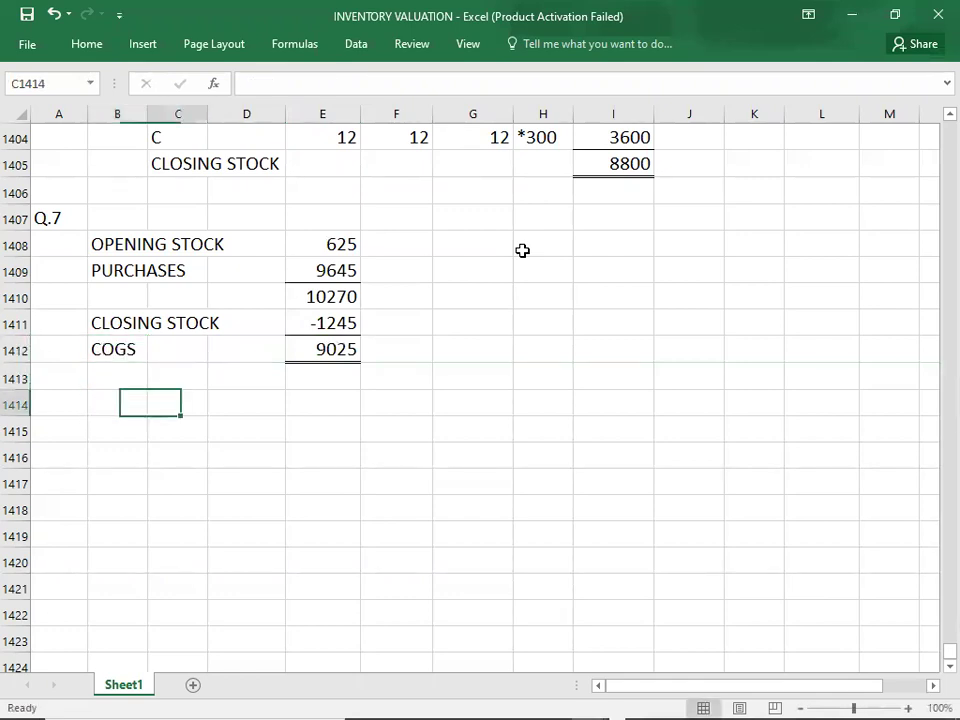
{"action": "key", "text": "Right"}
{"action": "key", "text": "Right"}
{"action": "key", "text": "Up"}
{"action": "key", "text": "Up"}
{"action": "key", "text": "Up"}
{"action": "key", "text": "Up"}
{"action": "key", "text": "shift+Down"}
{"action": "key", "text": "Return"}
{"action": "key", "text": "Down"}
{"action": "key", "text": "Left"}
{"action": "key", "text": "Left"}
{"action": "key", "text": "Left"}
{"action": "key", "text": "Down"}
{"action": "key", "text": "Left"}
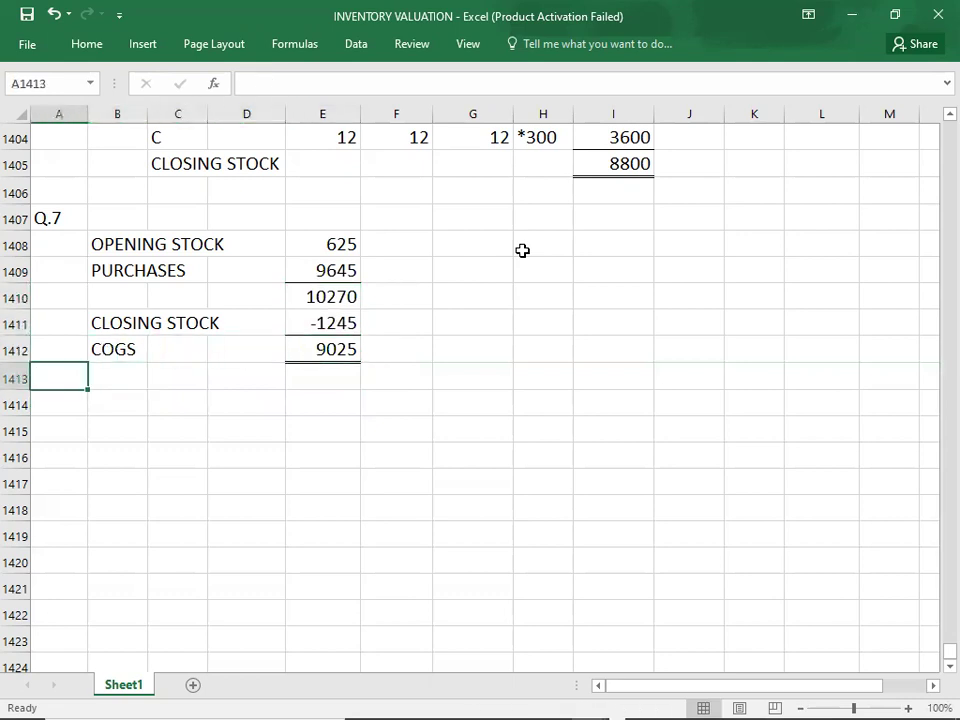
{"action": "key", "text": "Down"}
{"action": "type", "text": "Q."}
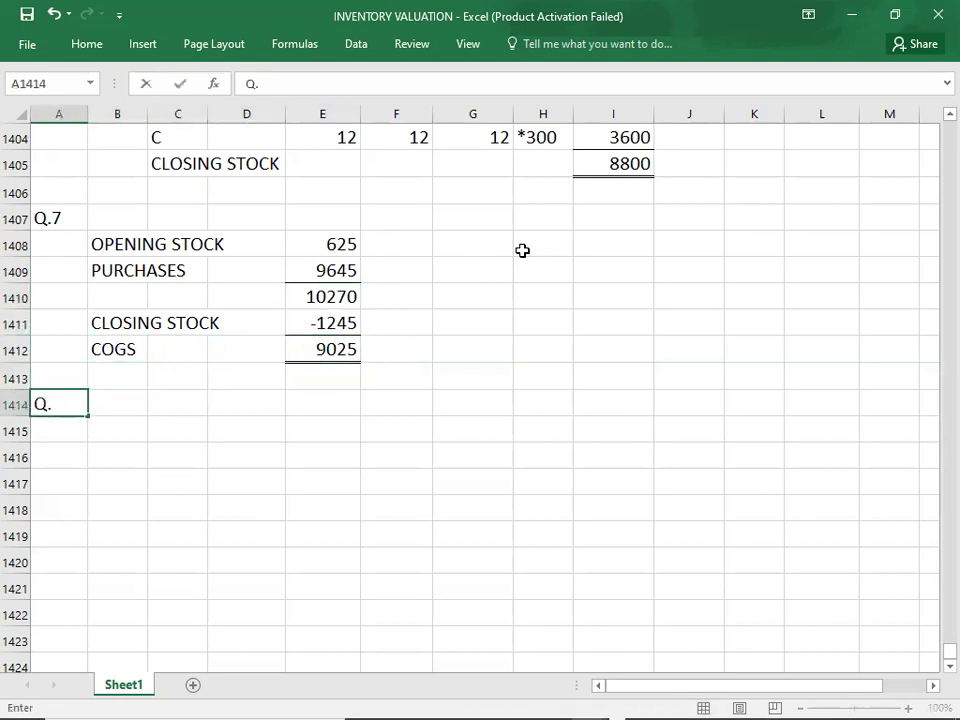
{"action": "type", "text": "8"}
{"action": "key", "text": "Return"}
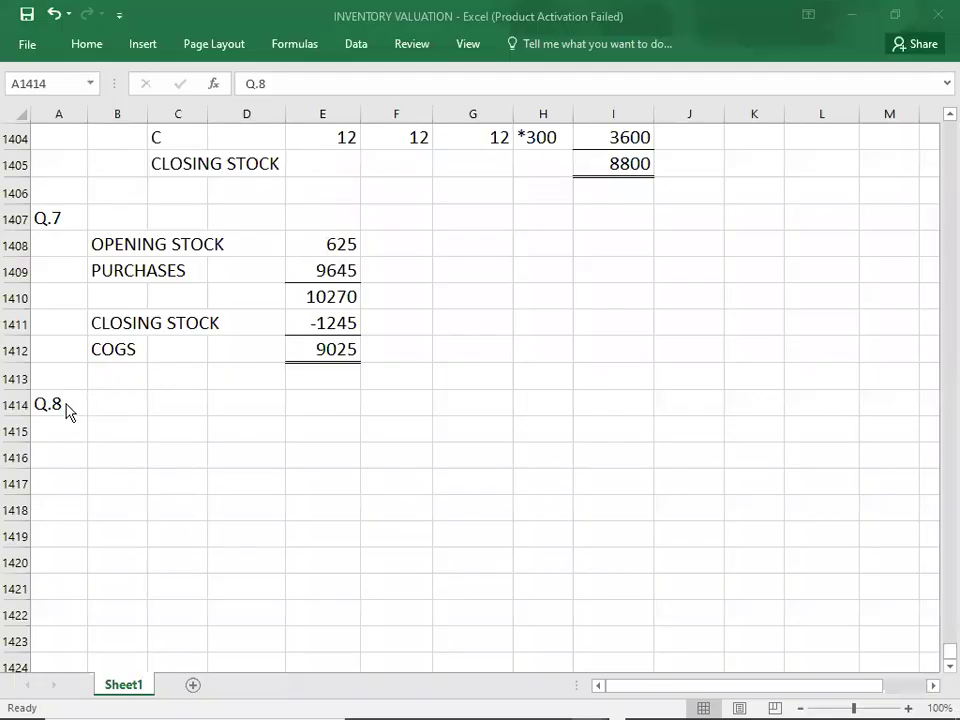
Step: Read Q.8 about Harrow Ltd. in the PDF, and enter the label COST in B1415 of the workbook
{"action": "left_click", "coordinate": [63, 404]}
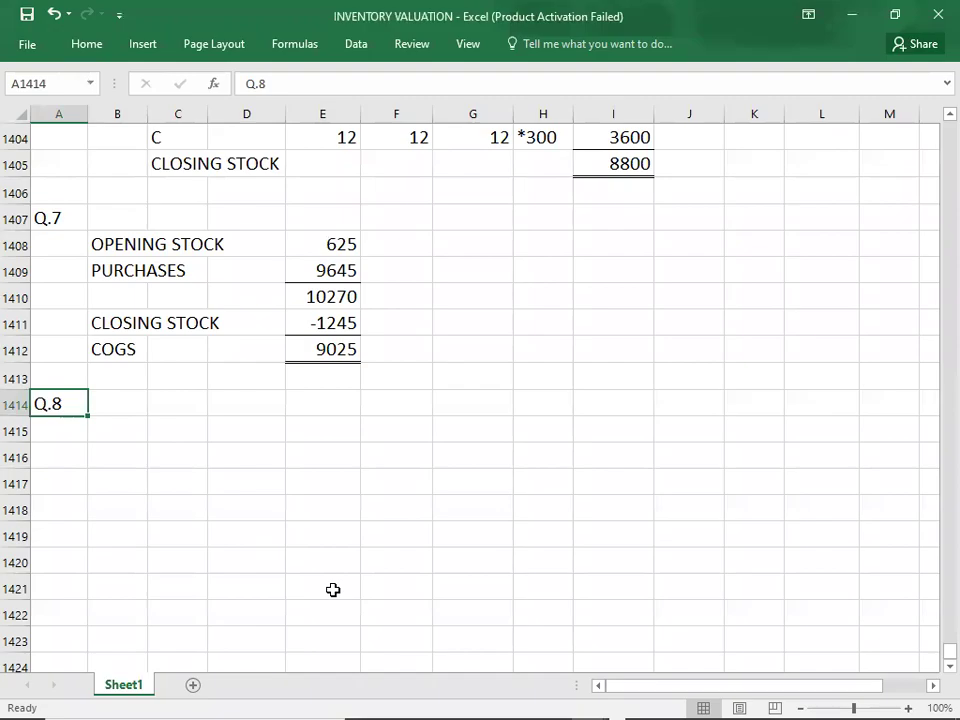
{"action": "key", "text": "alt+Tab"}
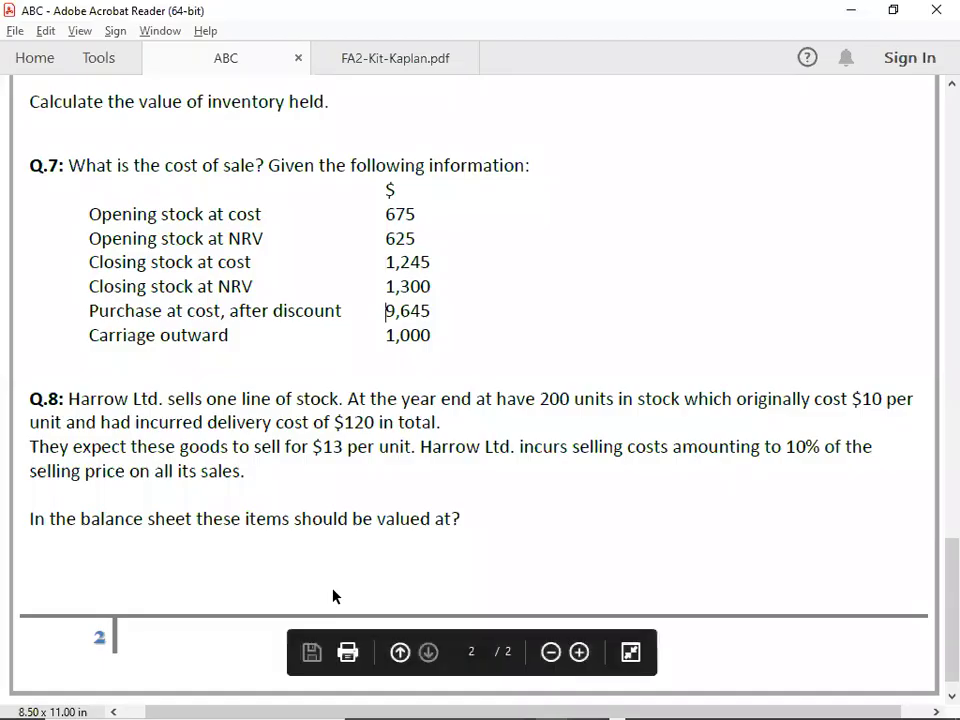
{"action": "left_click", "coordinate": [66, 398]}
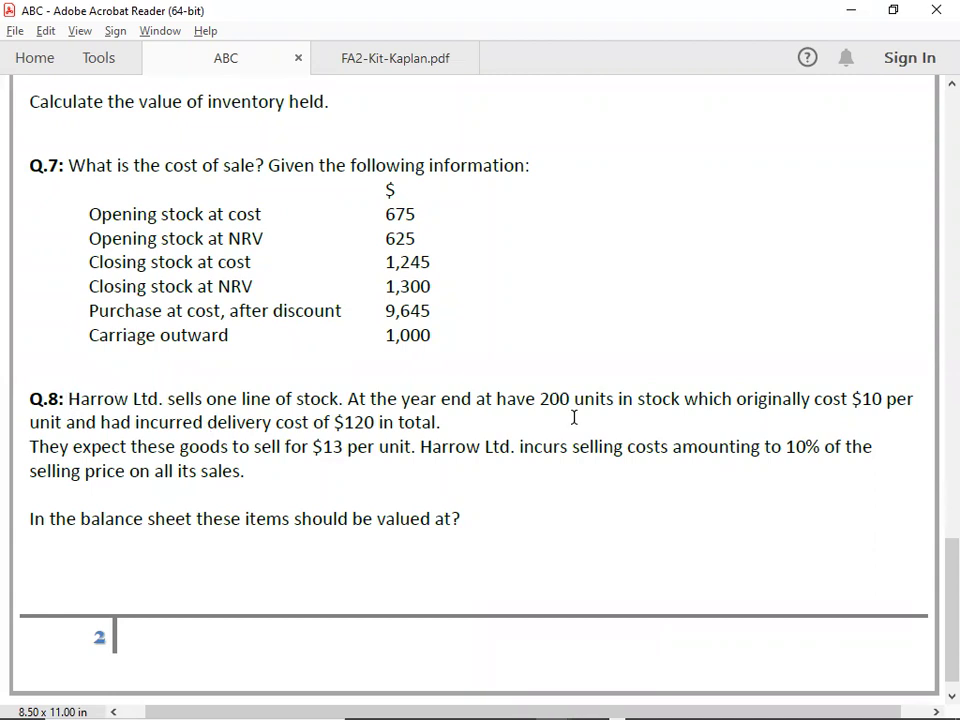
{"action": "double_click", "coordinate": [481, 398]}
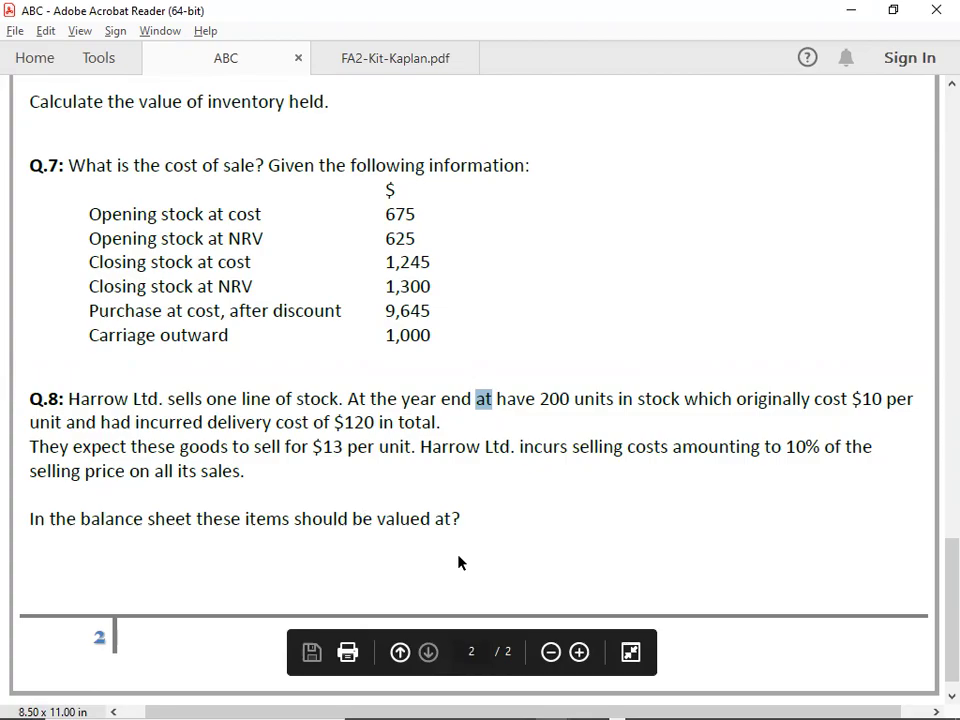
{"action": "key", "text": "alt+Tab"}
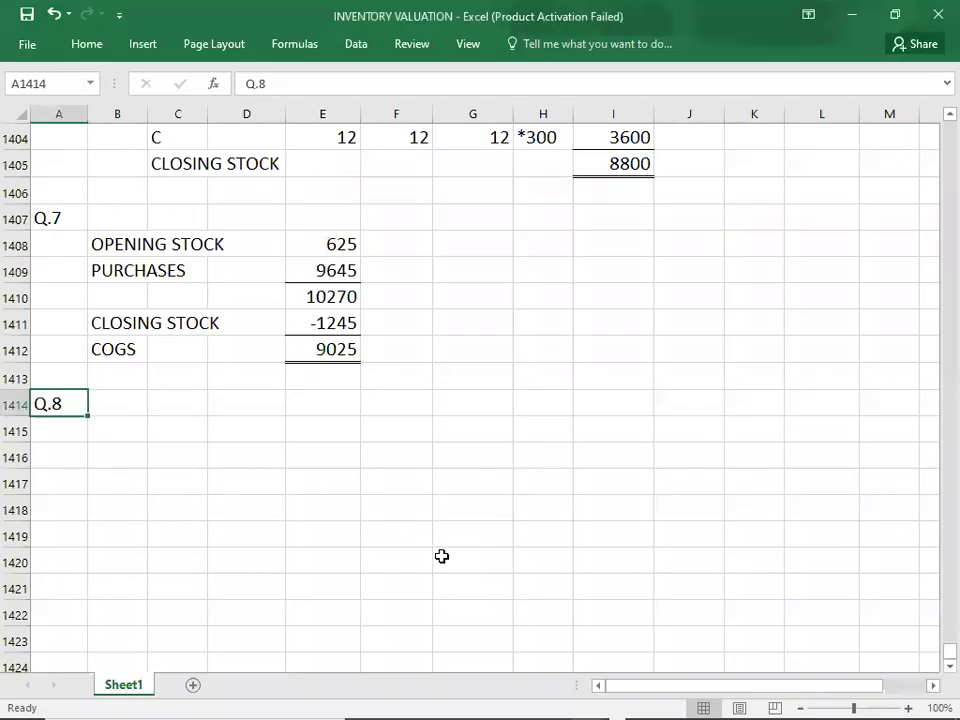
{"action": "left_click", "coordinate": [116, 430]}
{"action": "key", "text": "Down"}
{"action": "key", "text": "Down"}
{"action": "key", "text": "Down"}
{"action": "key", "text": "Down"}
{"action": "key", "text": "Down"}
{"action": "key", "text": "Down"}
{"action": "key", "text": "Down"}
{"action": "key", "text": "Down"}
{"action": "key", "text": "Down"}
{"action": "key", "text": "Down"}
{"action": "key", "text": "Down"}
{"action": "key", "text": "Down"}
{"action": "key", "text": "Down"}
{"action": "key", "text": "Down"}
{"action": "key", "text": "Down"}
{"action": "key", "text": "Down"}
{"action": "key", "text": "Down"}
{"action": "key", "text": "Up"}
{"action": "key", "text": "Up"}
{"action": "key", "text": "Up"}
{"action": "key", "text": "Up"}
{"action": "key", "text": "Up"}
{"action": "key", "text": "Up"}
{"action": "key", "text": "Up"}
{"action": "key", "text": "Up"}
{"action": "key", "text": "Up"}
{"action": "key", "text": "Up"}
{"action": "key", "text": "Up"}
{"action": "key", "text": "Up"}
{"action": "key", "text": "Up"}
{"action": "key", "text": "Up"}
{"action": "key", "text": "Up"}
{"action": "key", "text": "Up"}
{"action": "key", "text": "Up"}
{"action": "key", "text": "Up"}
{"action": "key", "text": "Up"}
{"action": "key", "text": "Down"}
{"action": "key", "text": "Down"}
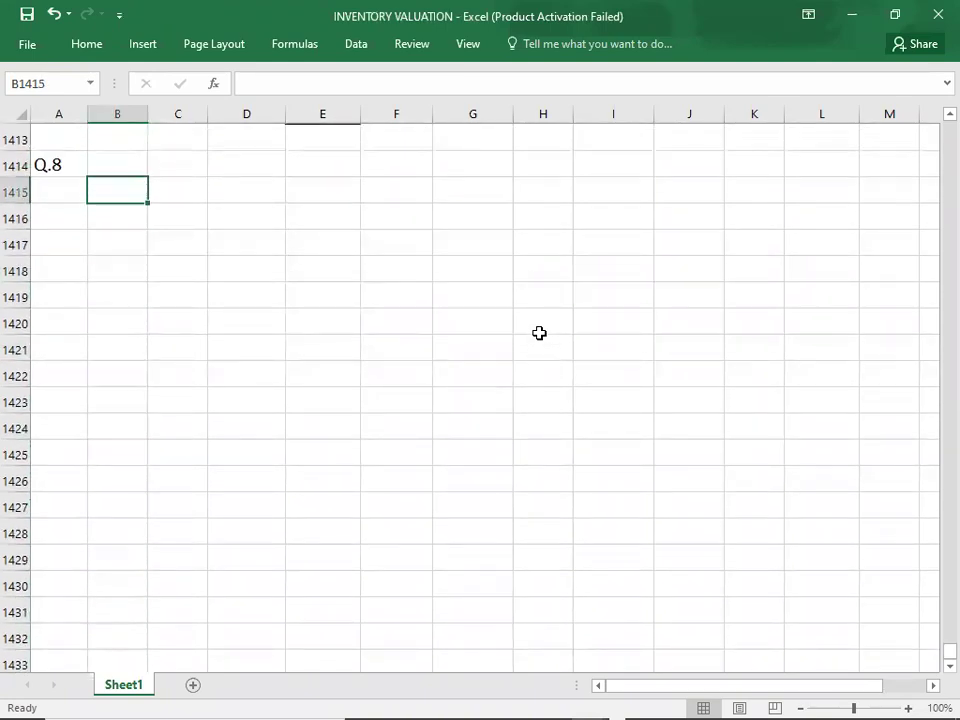
{"action": "type", "text": "COST"}
{"action": "key", "text": "Tab"}
{"action": "key", "text": "Tab"}
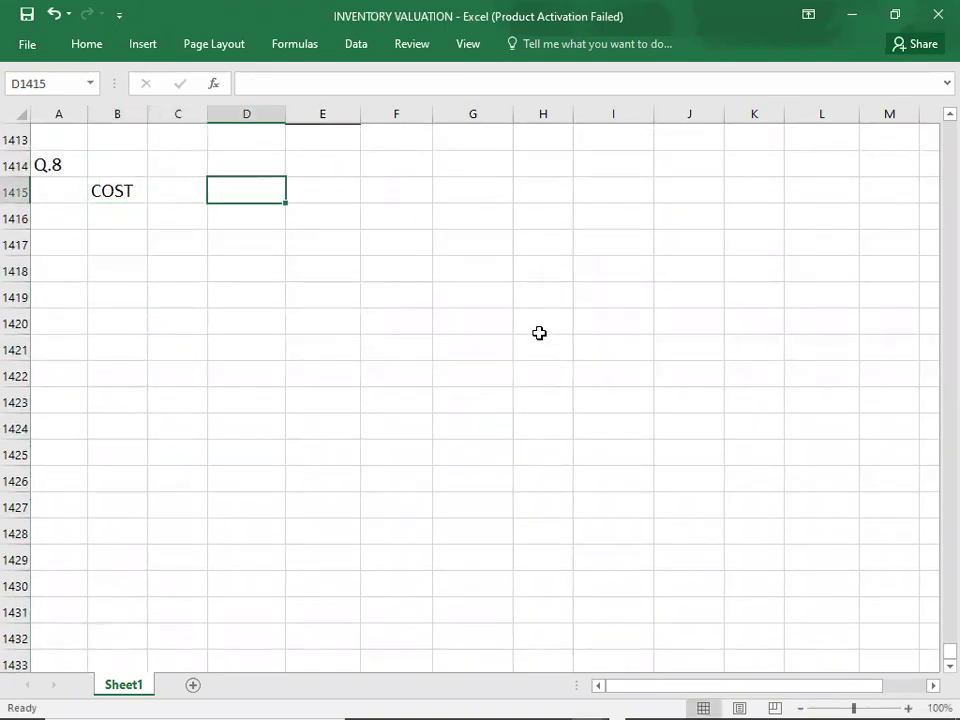
Step: Look up the Q.8 units and unit cost in the PDF, and enter 200*10 in D1415 and 2000 in F1415
{"action": "key", "text": "alt+Tab"}
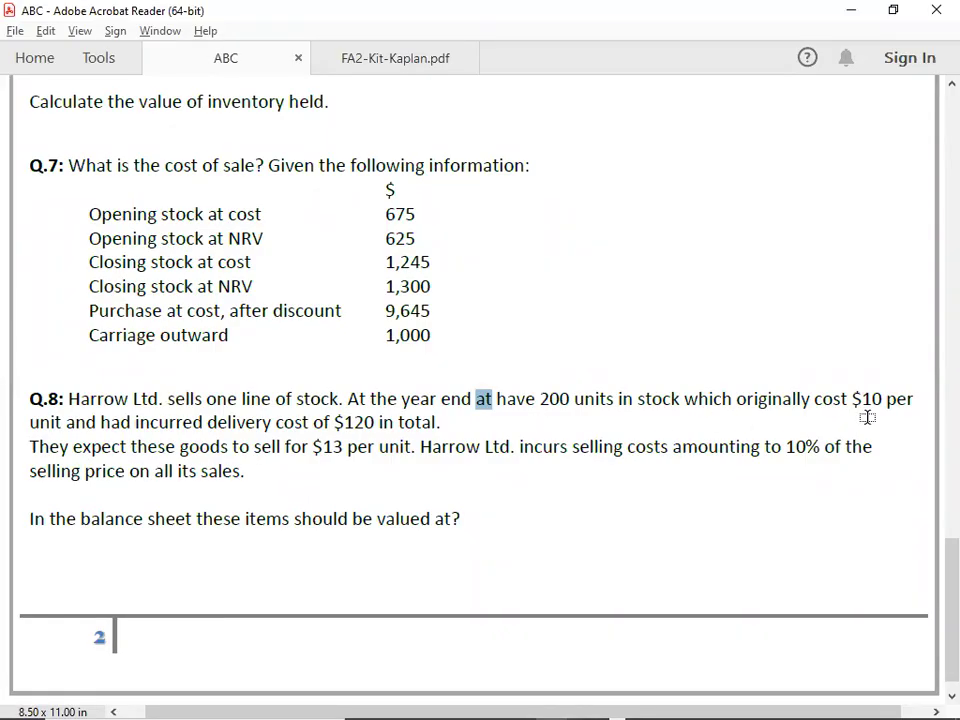
{"action": "key", "text": "alt+Tab"}
{"action": "type", "text": "200*10"}
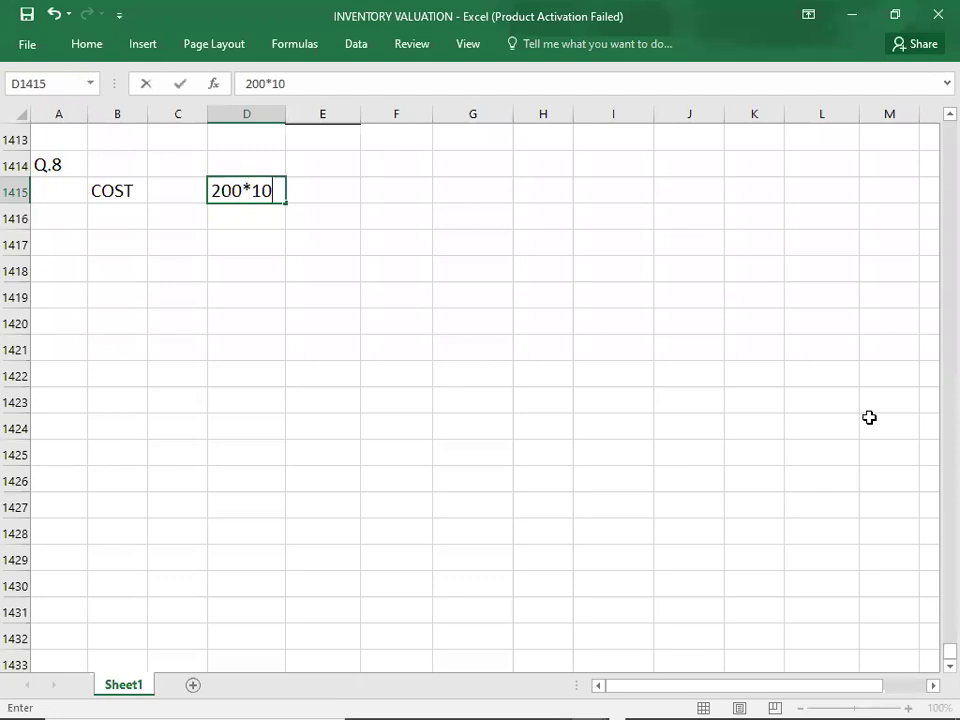
{"action": "key", "text": "Tab"}
{"action": "key", "text": "Tab"}
{"action": "type", "text": "2000"}
{"action": "key", "text": "Return"}
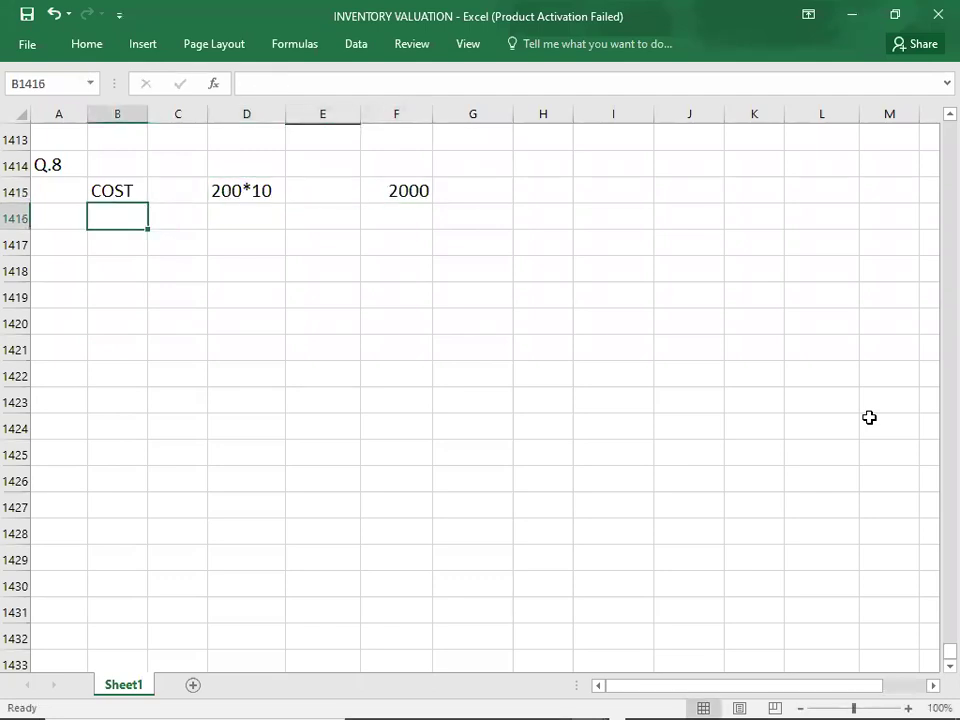
Step: Look up the Q.8 delivery cost in the PDF, label B1416 DELIVERY COST, and enter 120 in F1416
{"action": "key", "text": "alt+Tab"}
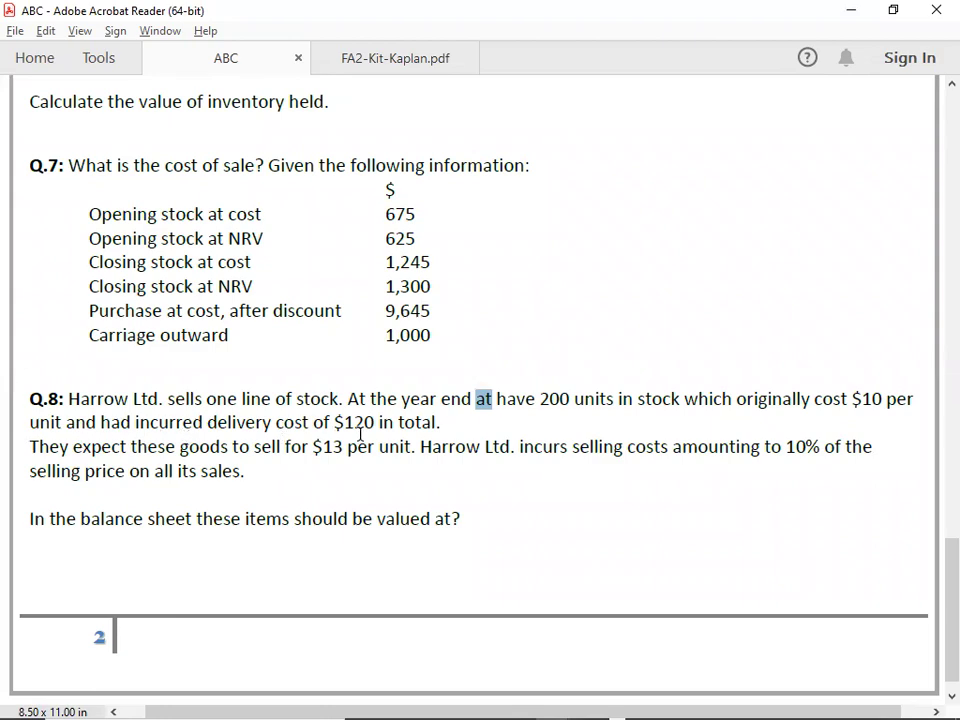
{"action": "key", "text": "alt+Tab"}
{"action": "type", "text": "DELIVER"}
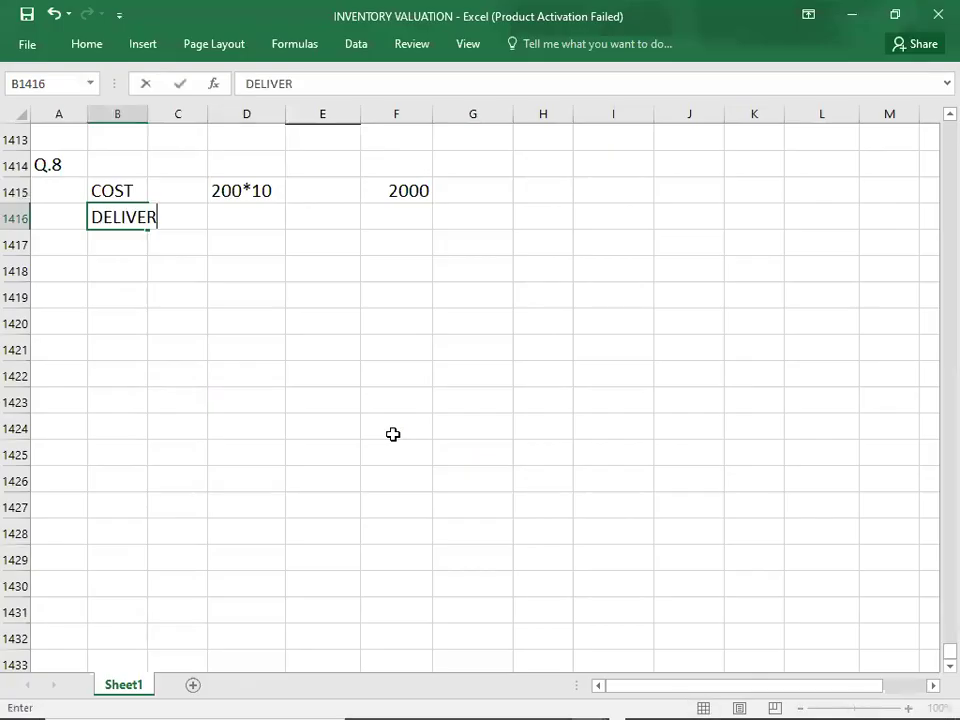
{"action": "type", "text": "Y COST"}
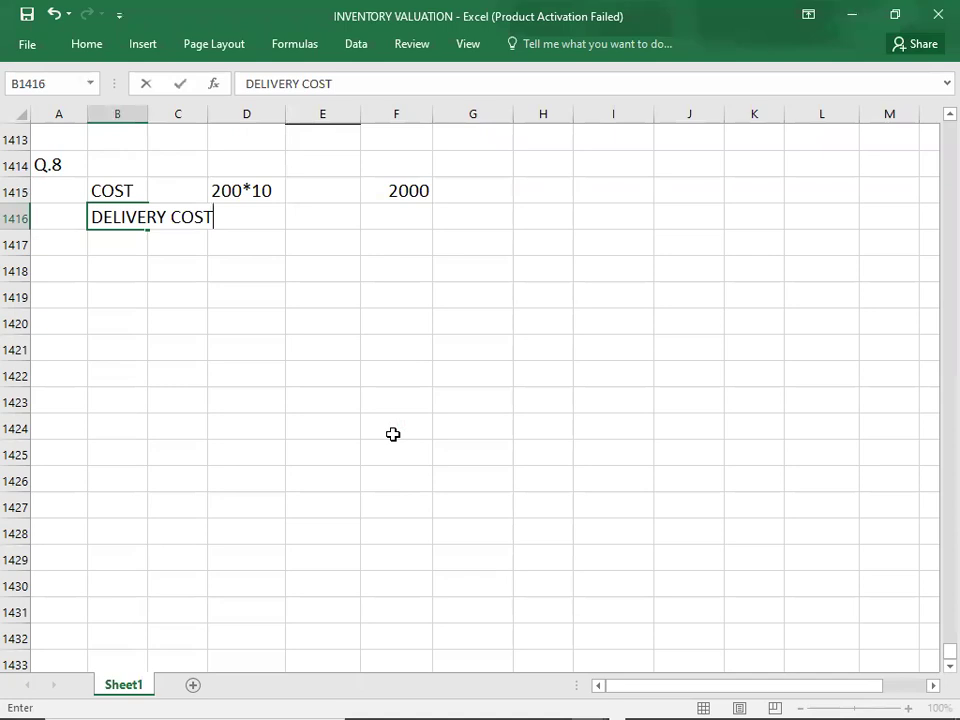
{"action": "key", "text": "Tab"}
{"action": "key", "text": "Tab"}
{"action": "key", "text": "Tab"}
{"action": "key", "text": "Tab"}
{"action": "type", "text": "120"}
{"action": "key", "text": "Return"}
Step: Enter the total Q.8 cost, 2120, in F1417
{"action": "key", "text": "Right"}
{"action": "key", "text": "Right"}
{"action": "key", "text": "Right"}
{"action": "key", "text": "Right"}
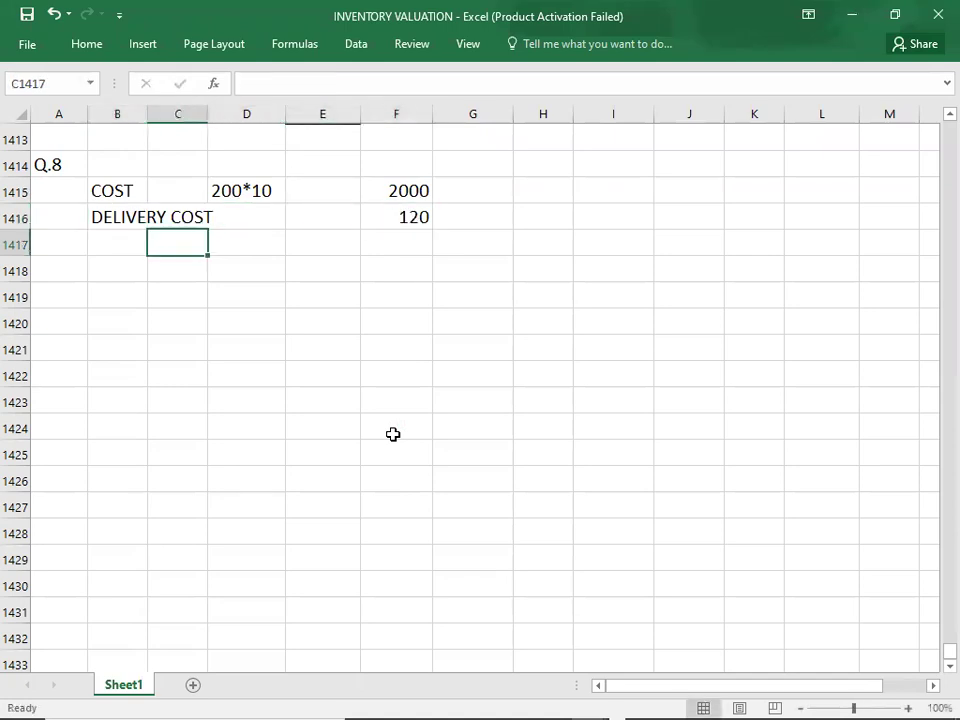
{"action": "type", "text": "2120"}
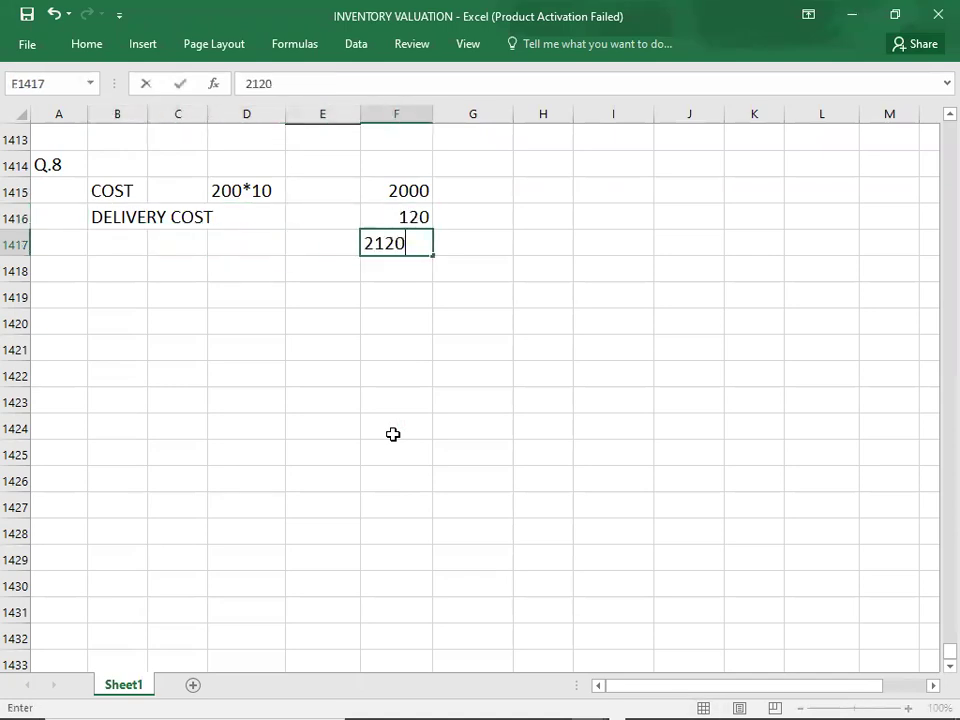
{"action": "key", "text": "ctrl+Return"}
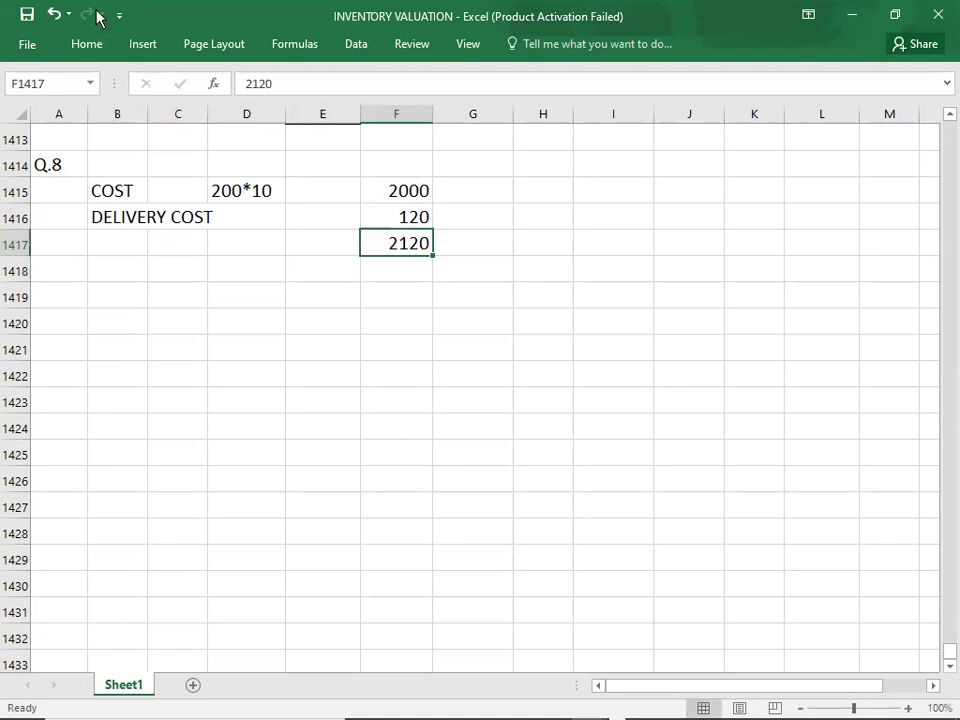
Step: Apply a top and double bottom border to the Q.8 cost total in F1417
{"action": "left_click", "coordinate": [90, 46]}
{"action": "left_click", "coordinate": [192, 106]}
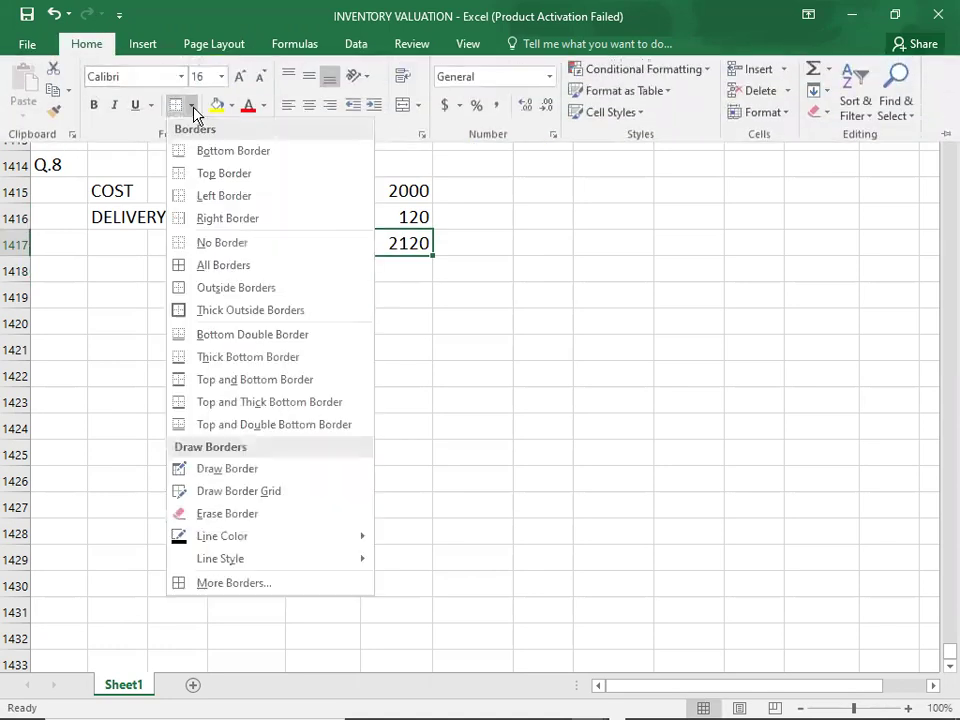
{"action": "left_click", "coordinate": [180, 424]}
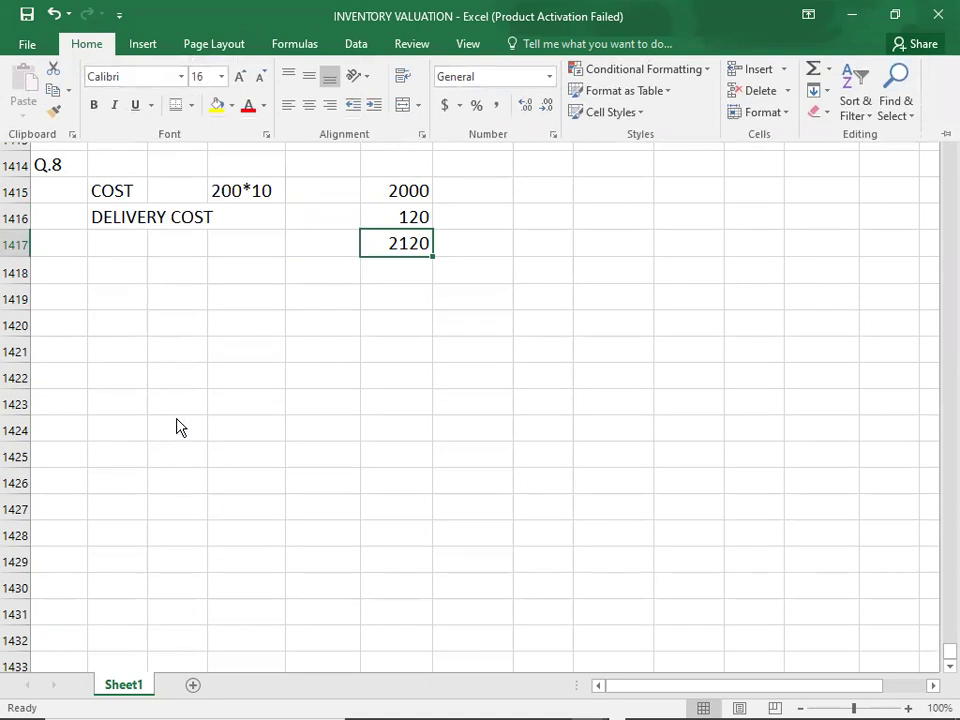
Step: Enter the heading NRV in B1419 and make it bold
{"action": "left_click", "coordinate": [117, 295]}
{"action": "type", "text": "NRV"}
{"action": "key", "text": "Return"}
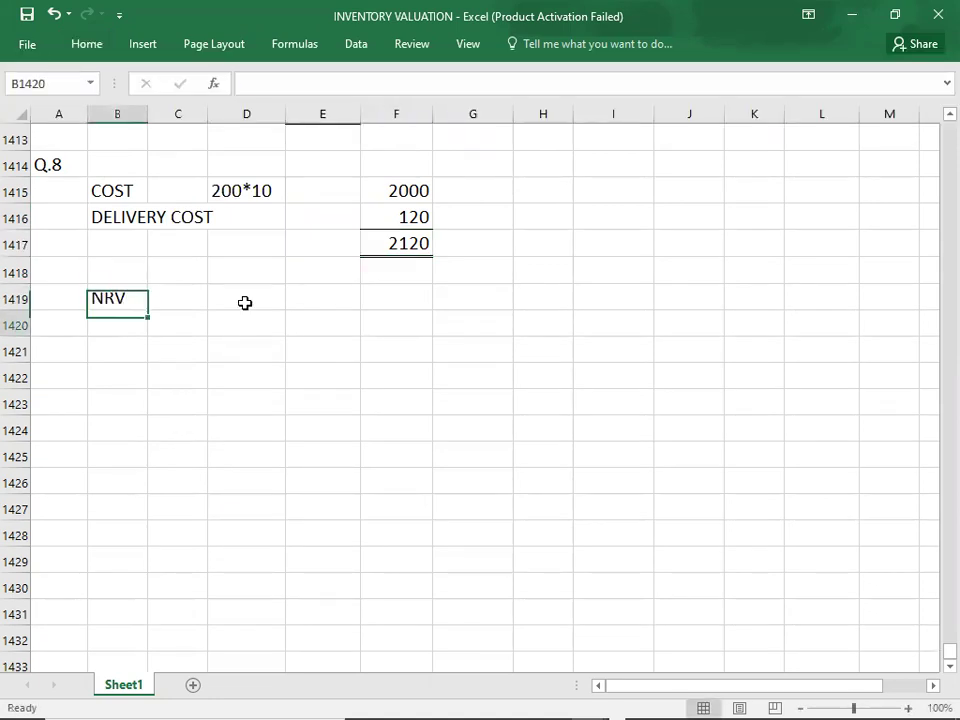
{"action": "key", "text": "Up"}
{"action": "key", "text": "Up"}
{"action": "key", "text": "Down"}
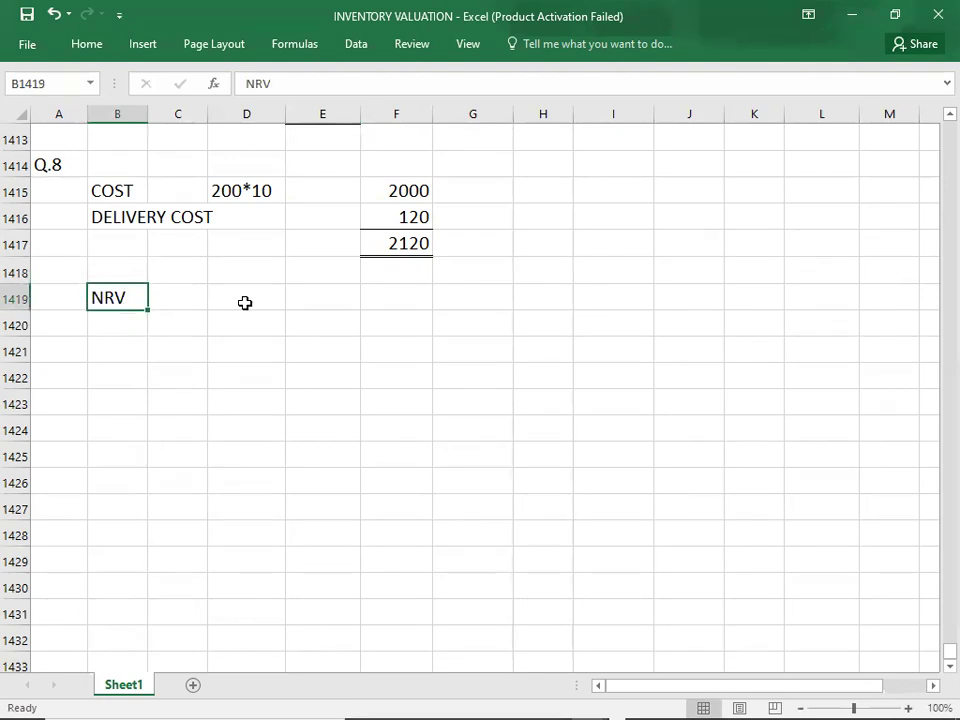
{"action": "key", "text": "ctrl+b"}
Step: Label B1420 SELLING PRICE below the NRV heading
{"action": "key", "text": "Down"}
{"action": "type", "text": "SE"}
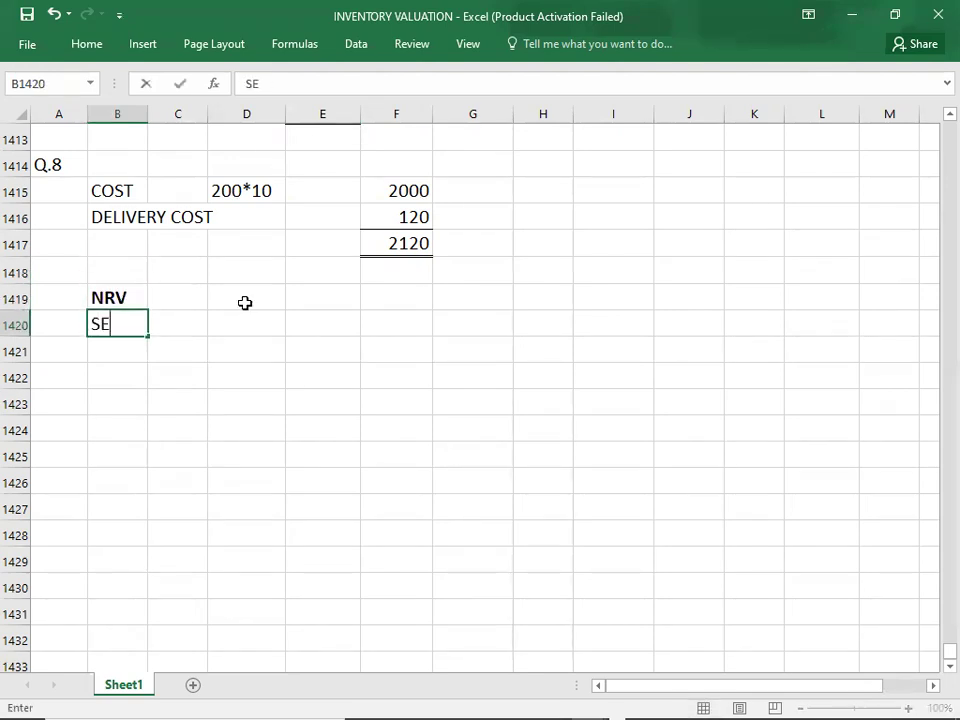
{"action": "type", "text": "LLING PRICE"}
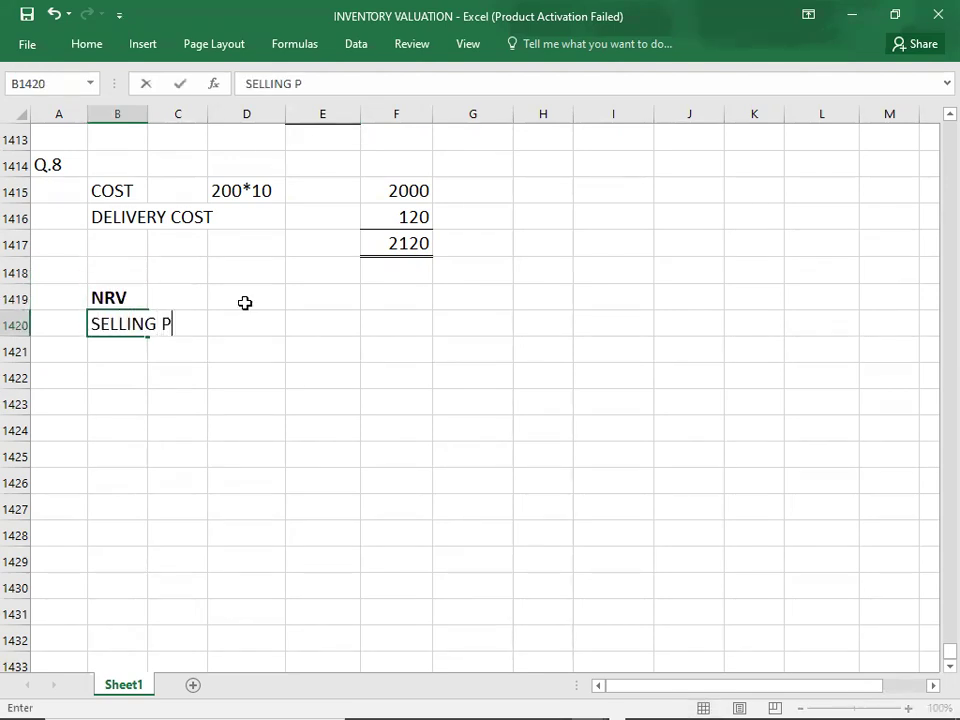
{"action": "key", "text": "Tab"}
{"action": "key", "text": "Right"}
{"action": "key", "text": "Right"}
{"action": "key", "text": "Right"}
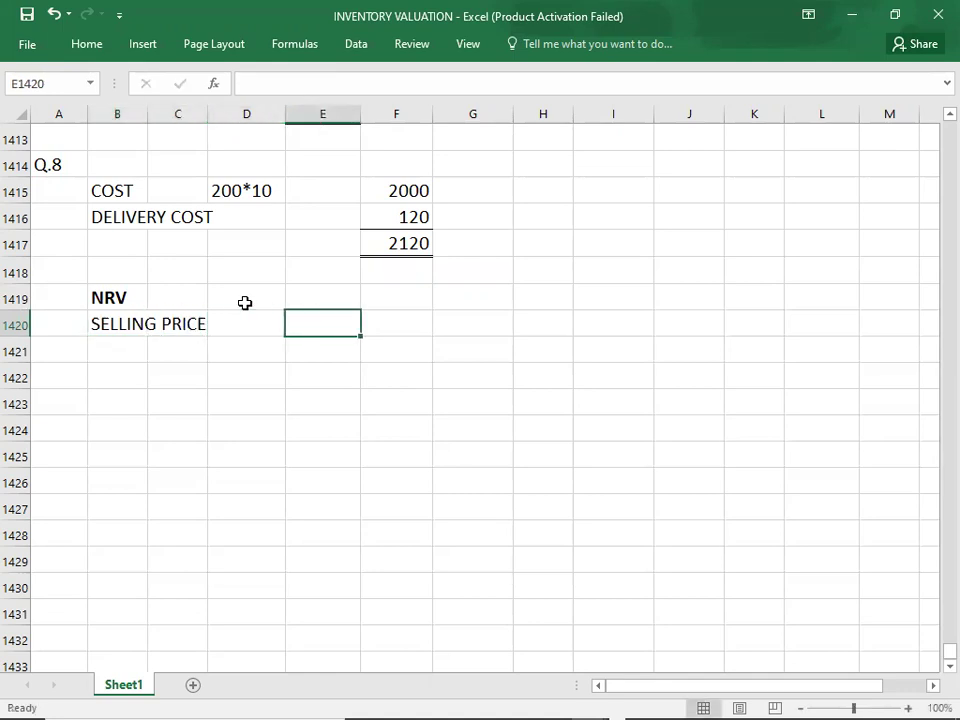
Step: Look up the Q.8 selling price per unit in the PDF, and enter 200*13 in D1420 and 2600 in F1420
{"action": "key", "text": "alt+Tab"}
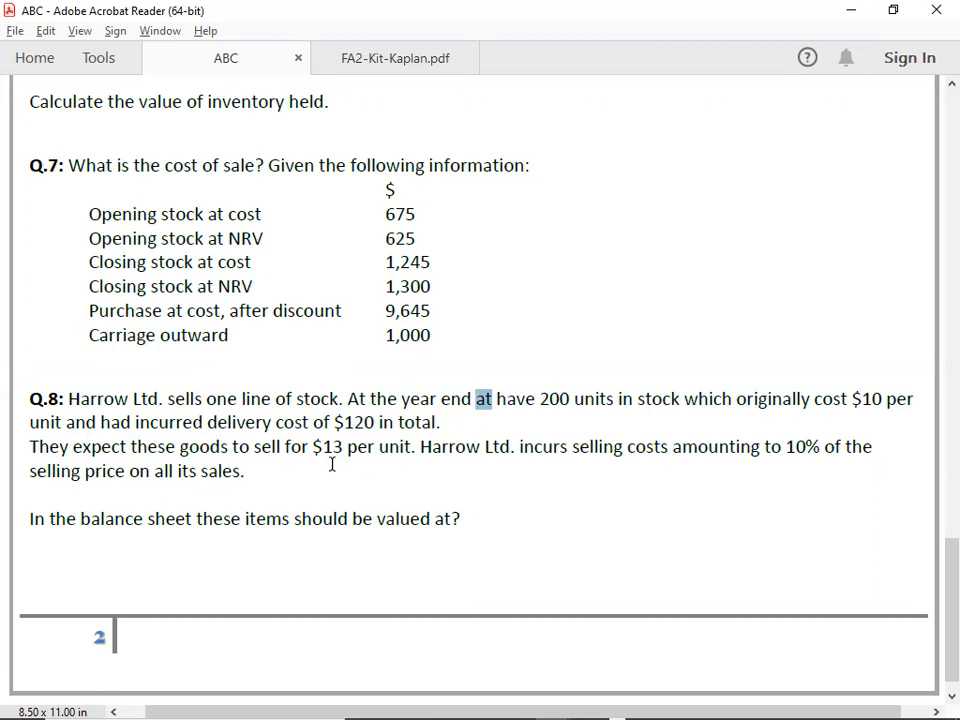
{"action": "key", "text": "alt+Tab"}
{"action": "key", "text": "Left"}
{"action": "key", "text": "Left"}
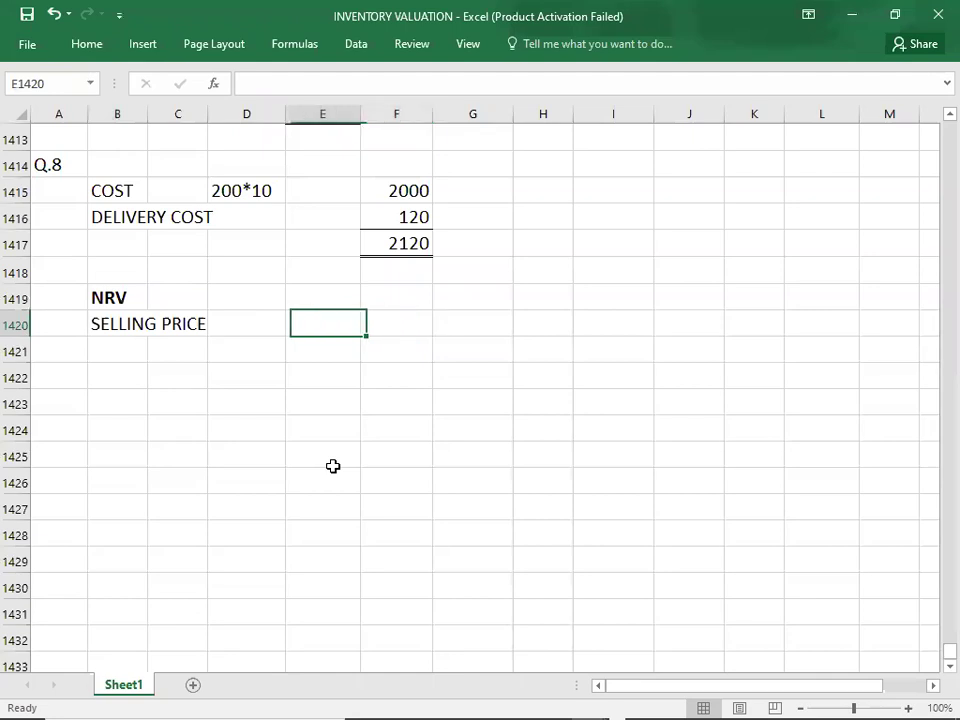
{"action": "type", "text": "200*13"}
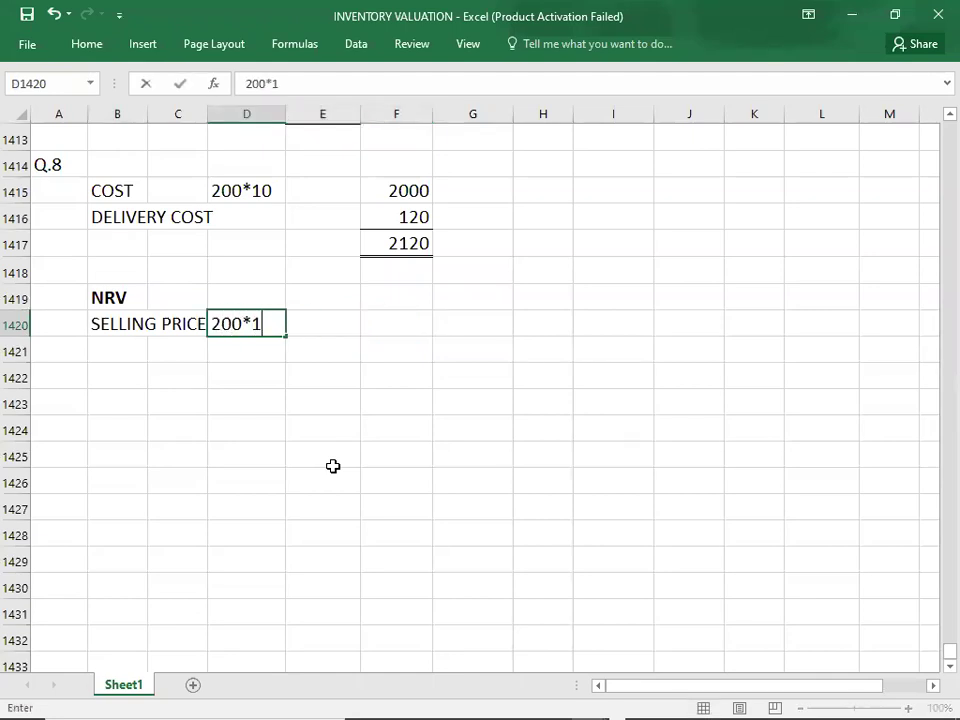
{"action": "key", "text": "Right"}
{"action": "key", "text": "Right"}
{"action": "type", "text": "2600"}
{"action": "key", "text": "Return"}
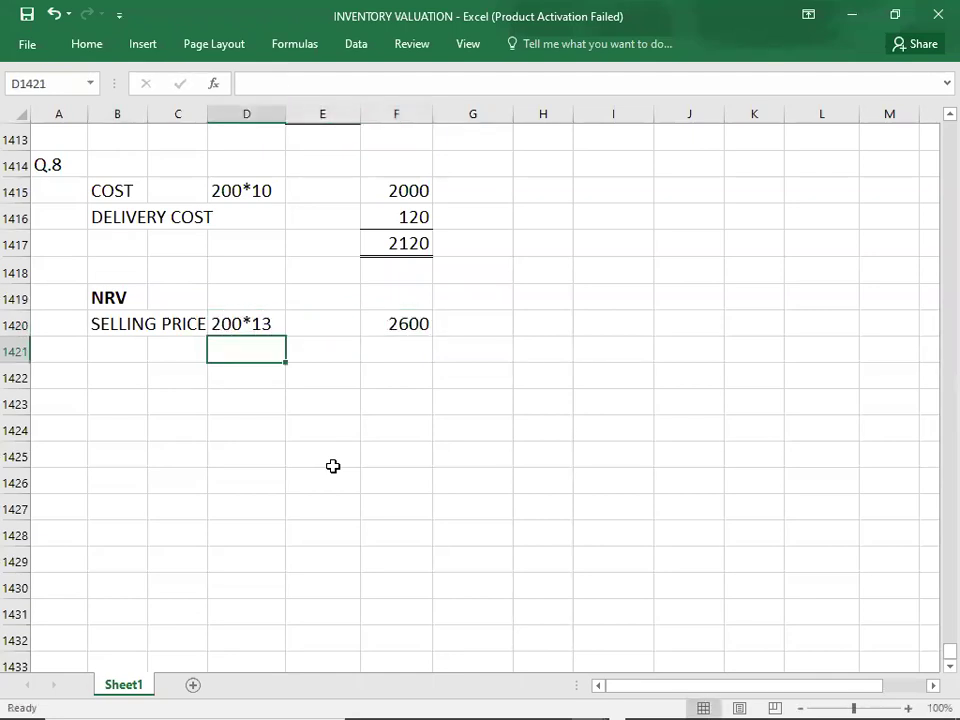
{"action": "key", "text": "Left"}
{"action": "key", "text": "Left"}
{"action": "key", "text": "alt+e"}
{"action": "key", "text": "l"}
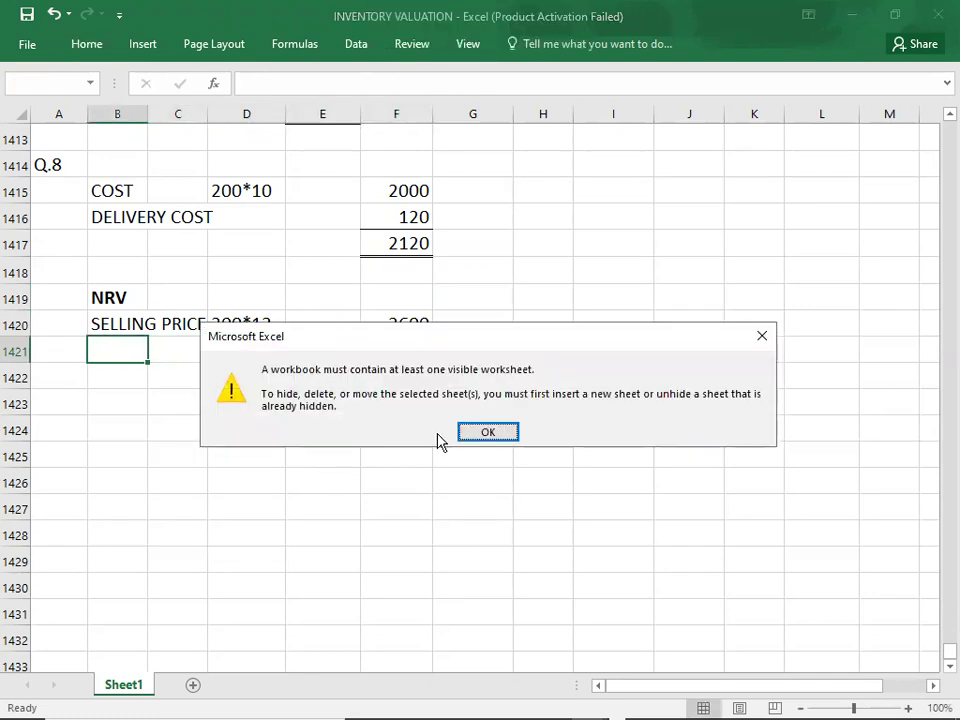
{"action": "left_click", "coordinate": [476, 432]}
{"action": "type", "text": "SELLING E"}
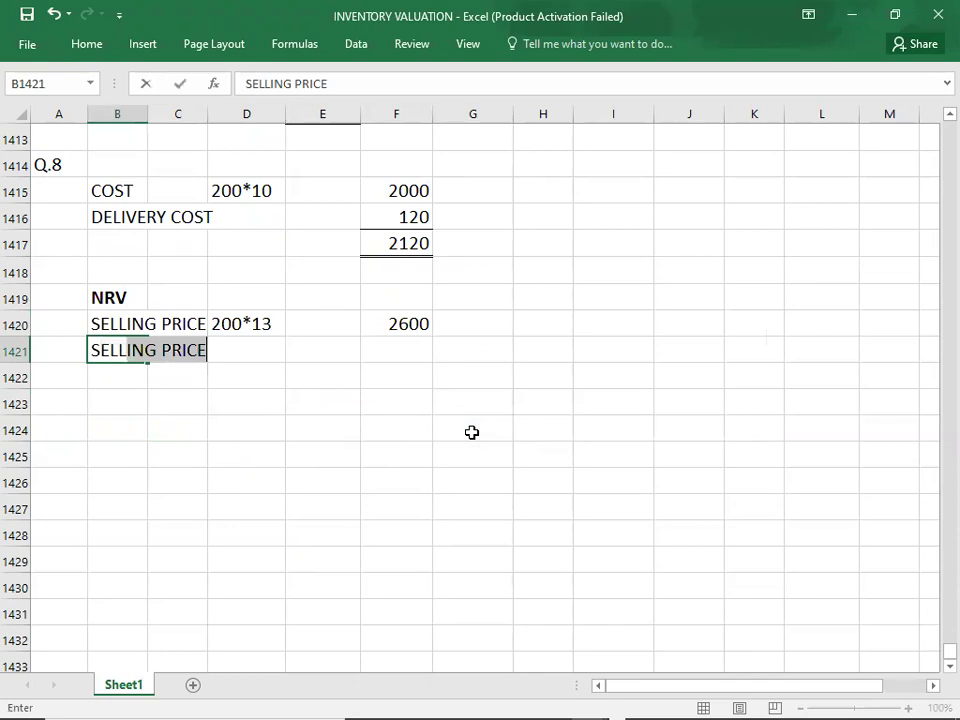
{"action": "type", "text": "XO"}
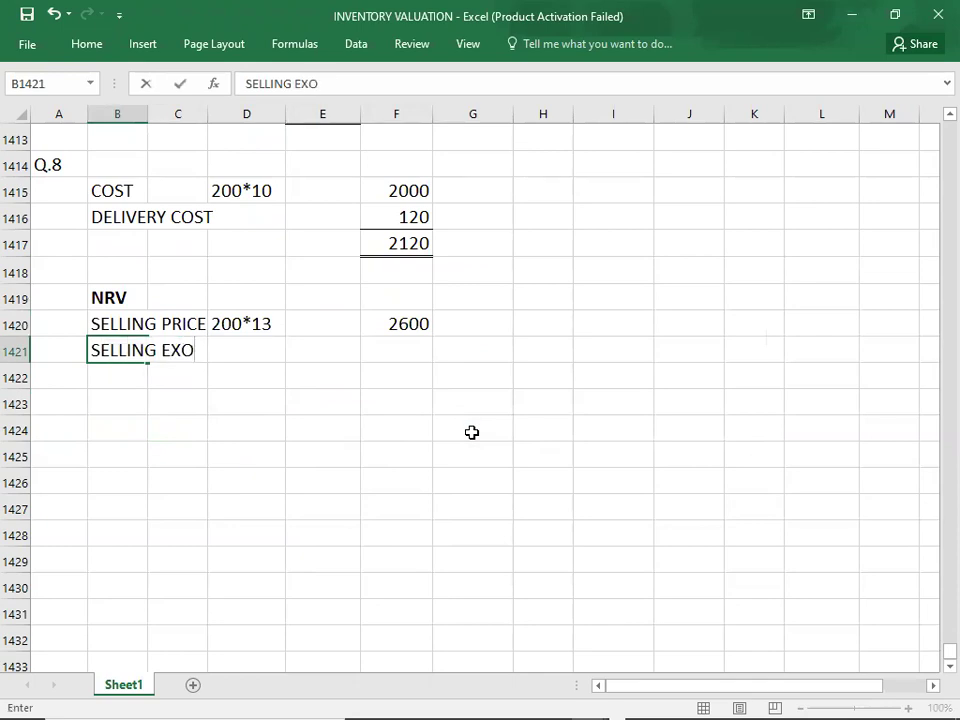
{"action": "key", "text": "BackSpace"}
{"action": "type", "text": "PENSE"}
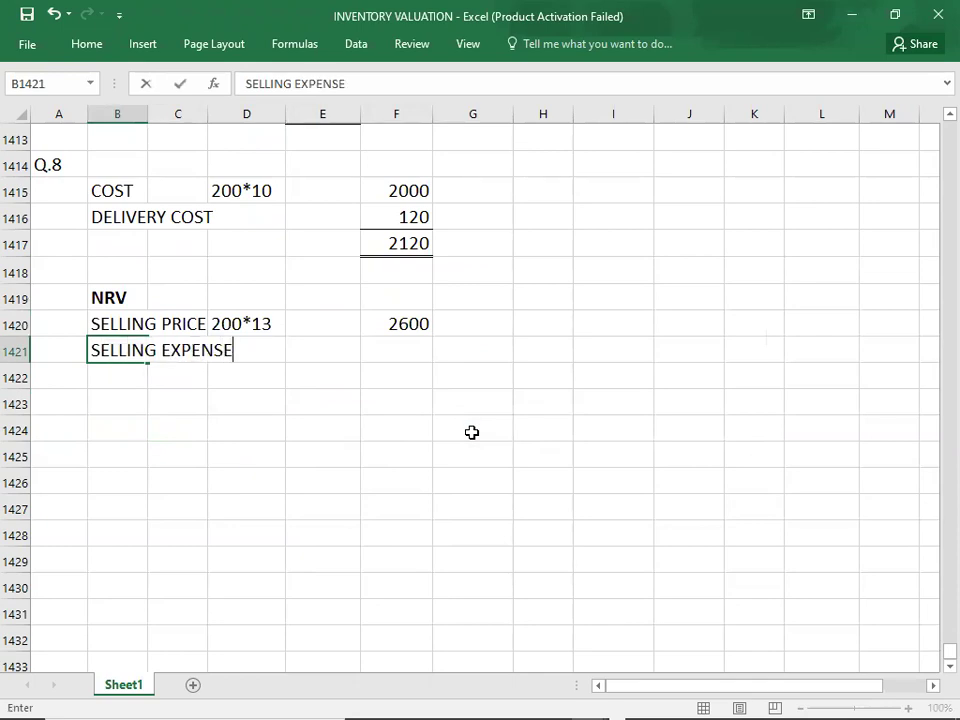
{"action": "type", "text": " @10%"}
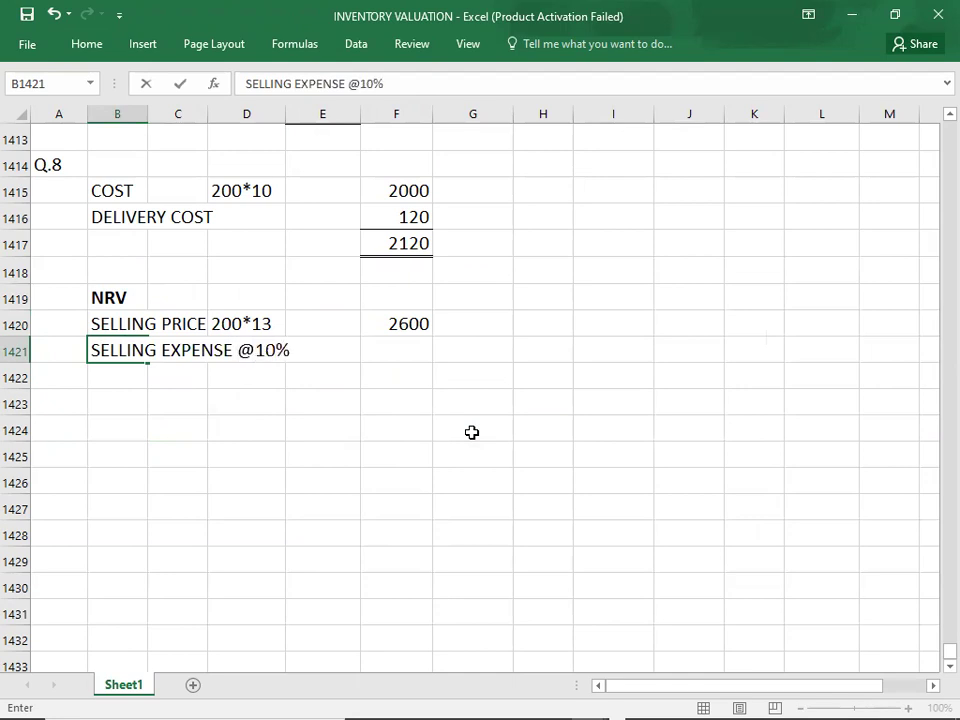
Step: Check the Q.8 selling cost terms in the PDF, and enter -260 as the selling expense in F1421
{"action": "key", "text": "alt+Tab"}
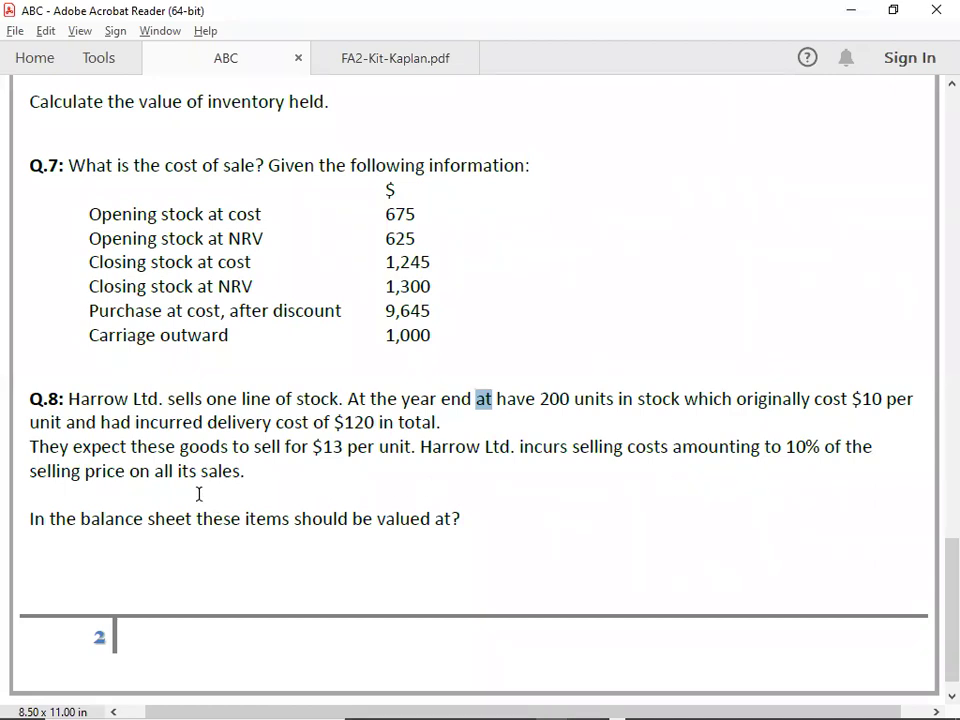
{"action": "key", "text": "alt+Tab"}
{"action": "key", "text": "Tab"}
{"action": "key", "text": "Tab"}
{"action": "key", "text": "Tab"}
{"action": "key", "text": "Tab"}
{"action": "type", "text": "-260"}
{"action": "key", "text": "Return"}
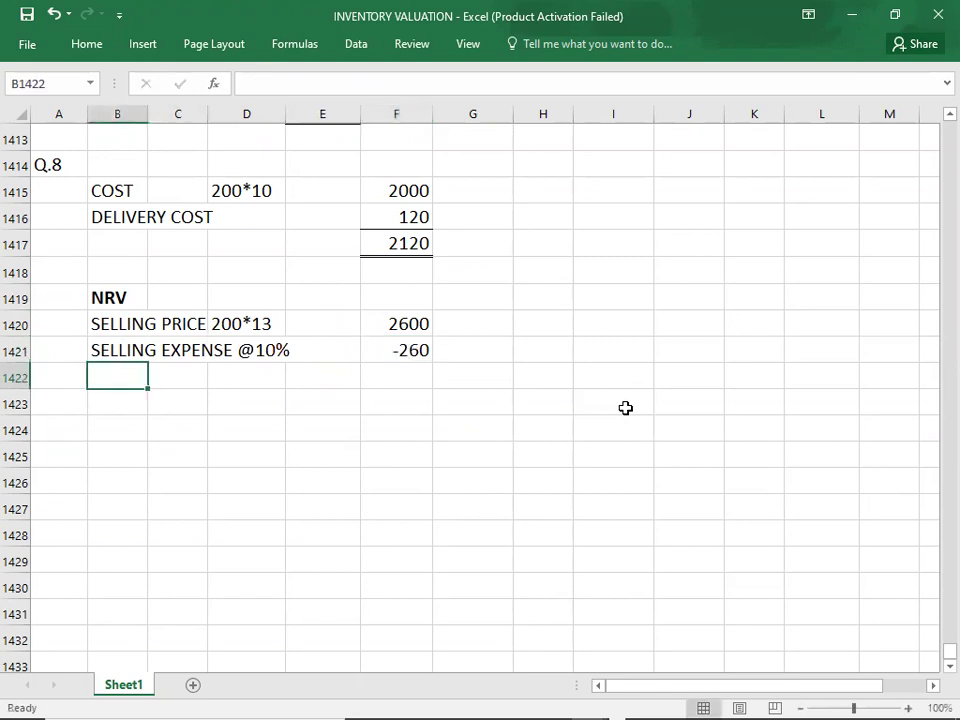
Step: Enter the NRV total 2340 in F1422 and give it a top and double bottom border
{"action": "key", "text": "Tab"}
{"action": "key", "text": "Tab"}
{"action": "key", "text": "Tab"}
{"action": "key", "text": "Tab"}
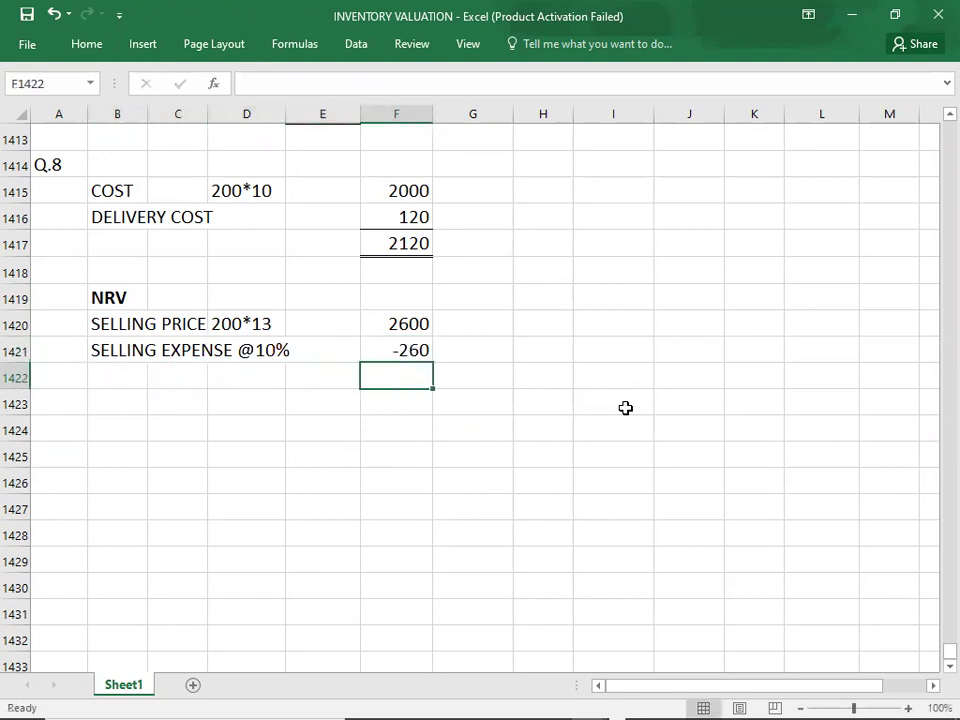
{"action": "type", "text": "2340"}
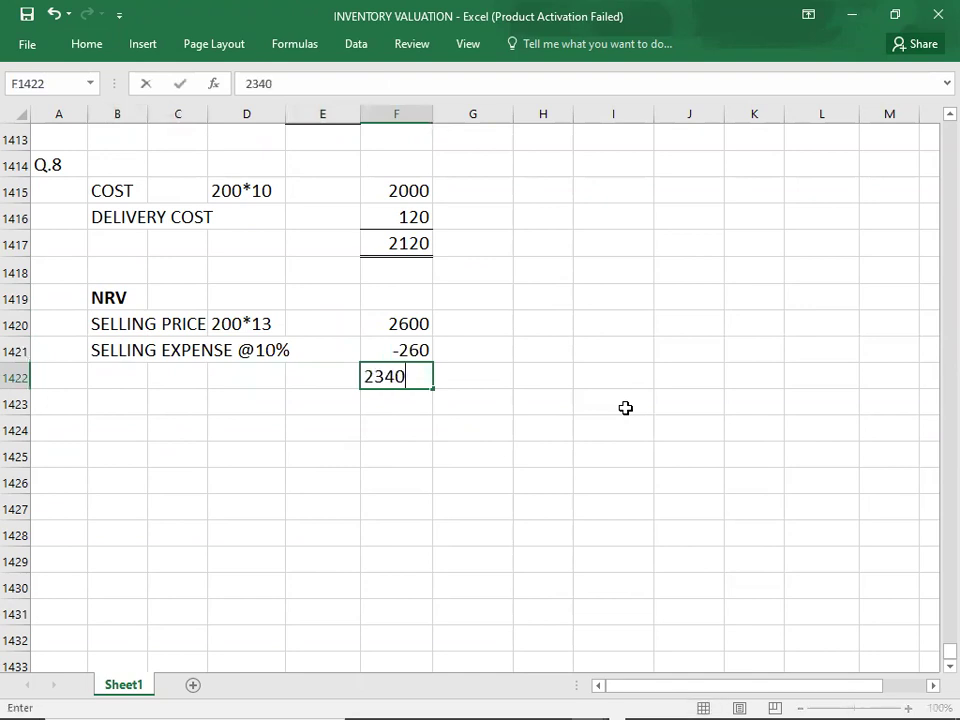
{"action": "key", "text": "Return"}
{"action": "key", "text": "Up"}
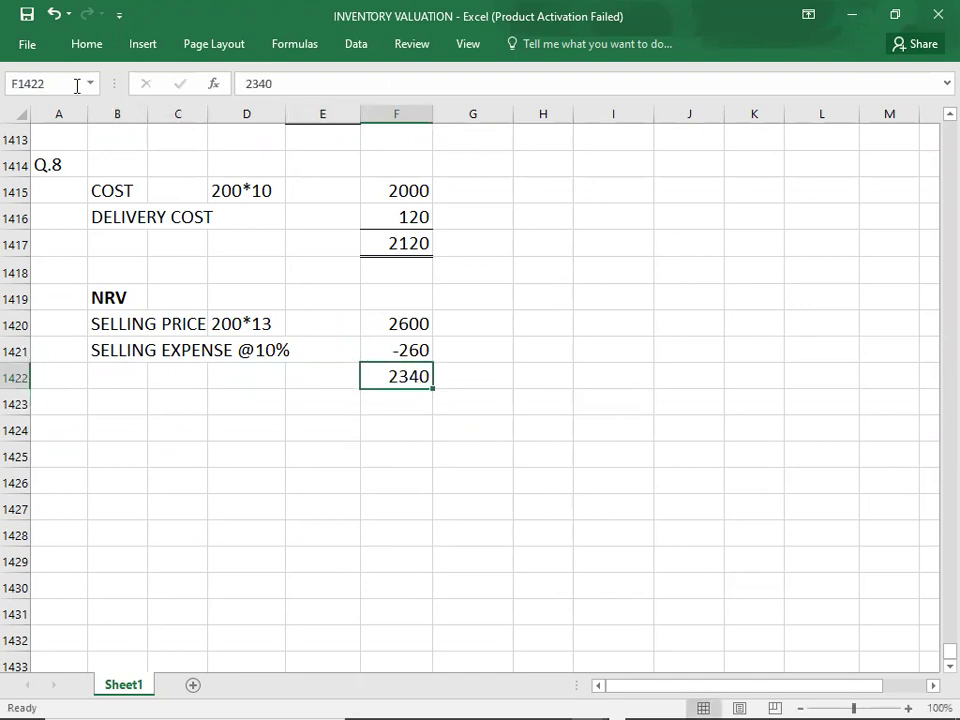
{"action": "left_click", "coordinate": [86, 50]}
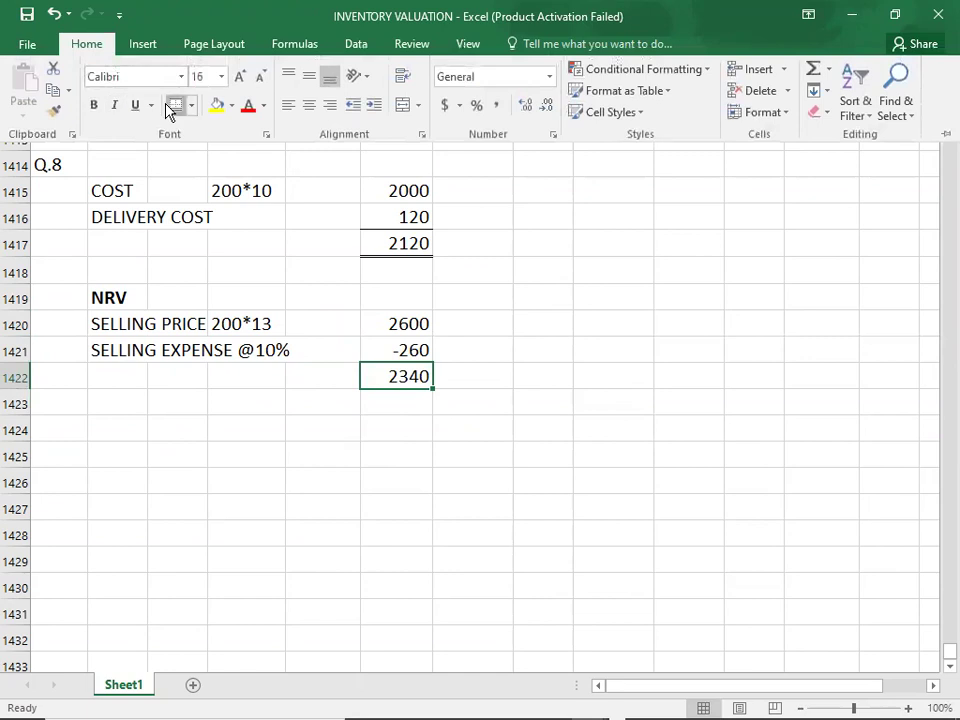
{"action": "left_click", "coordinate": [100, 425]}
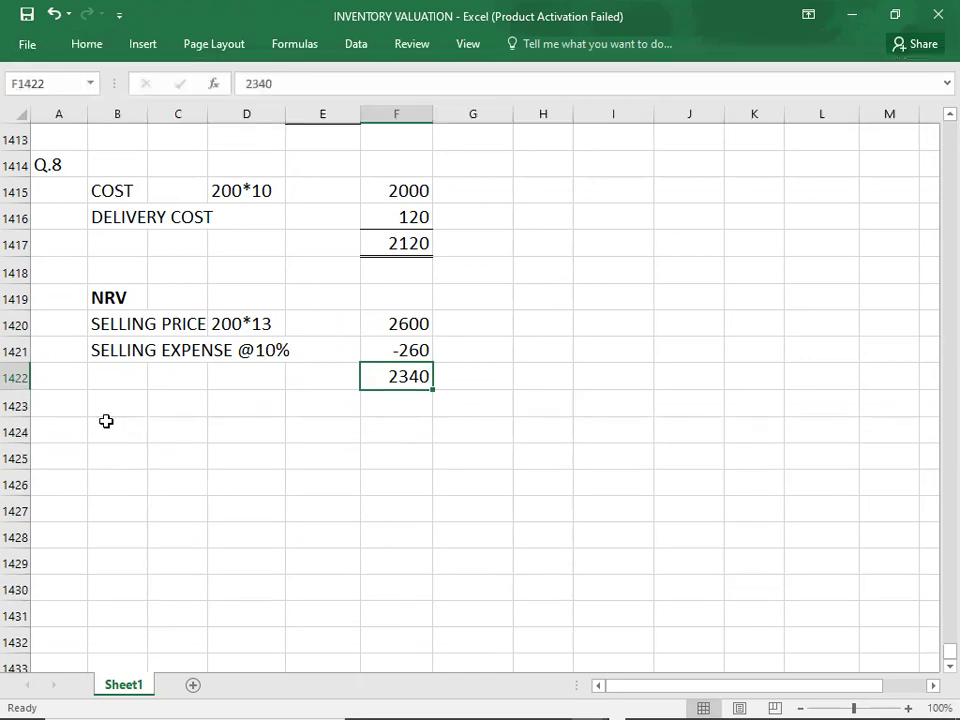
Step: Label B1424 CLOSING STOCK and enter the lower value, 2120, in F1424
{"action": "left_click", "coordinate": [106, 425]}
{"action": "type", "text": "CLOSING STOCK"}
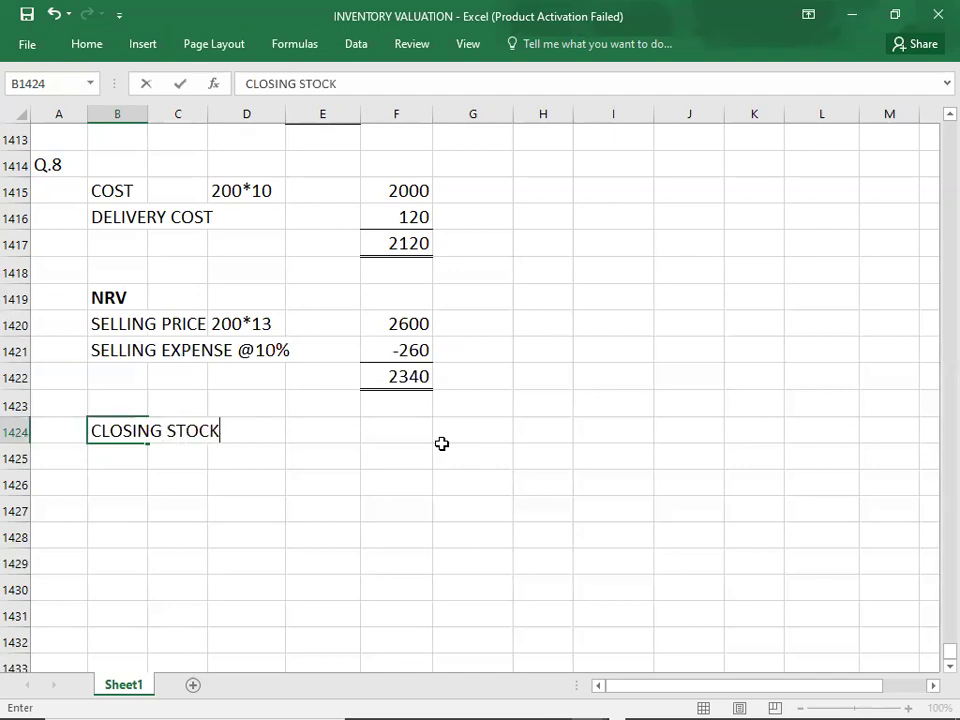
{"action": "key", "text": "Right"}
{"action": "key", "text": "Right"}
{"action": "key", "text": "Right"}
{"action": "key", "text": "Right"}
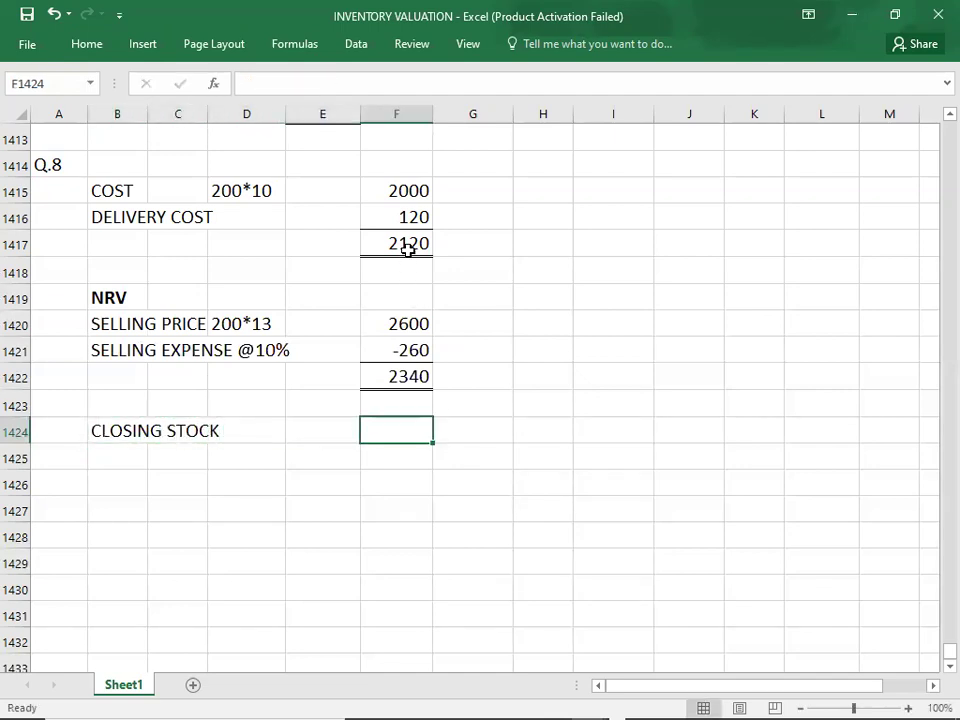
{"action": "type", "text": "2"}
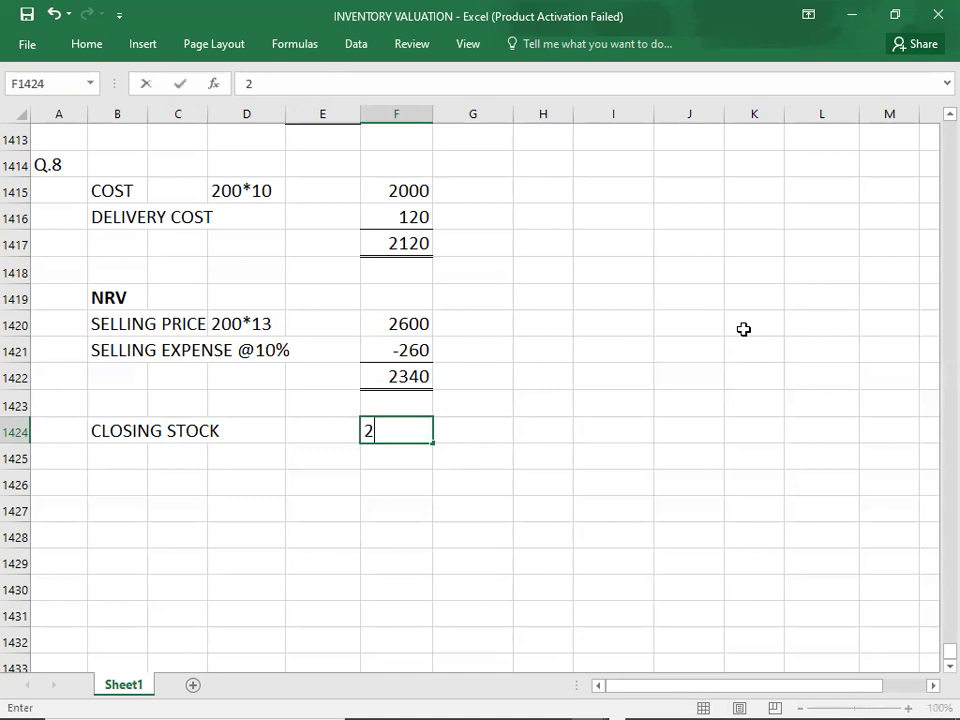
{"action": "type", "text": "120"}
{"action": "key", "text": "ctrl+Return"}
{"action": "key", "text": "Down"}
{"action": "key", "text": "Down"}
{"action": "key", "text": "Left"}
{"action": "key", "text": "Left"}
{"action": "key", "text": "Left"}
{"action": "key", "text": "Left"}
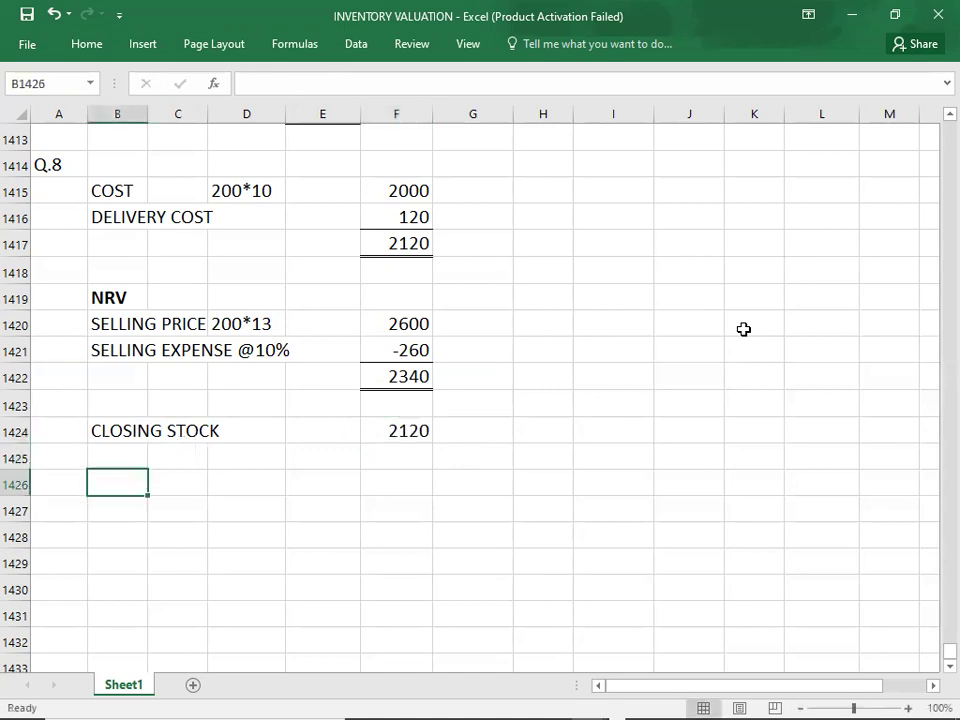
{"action": "key", "text": "Left"}
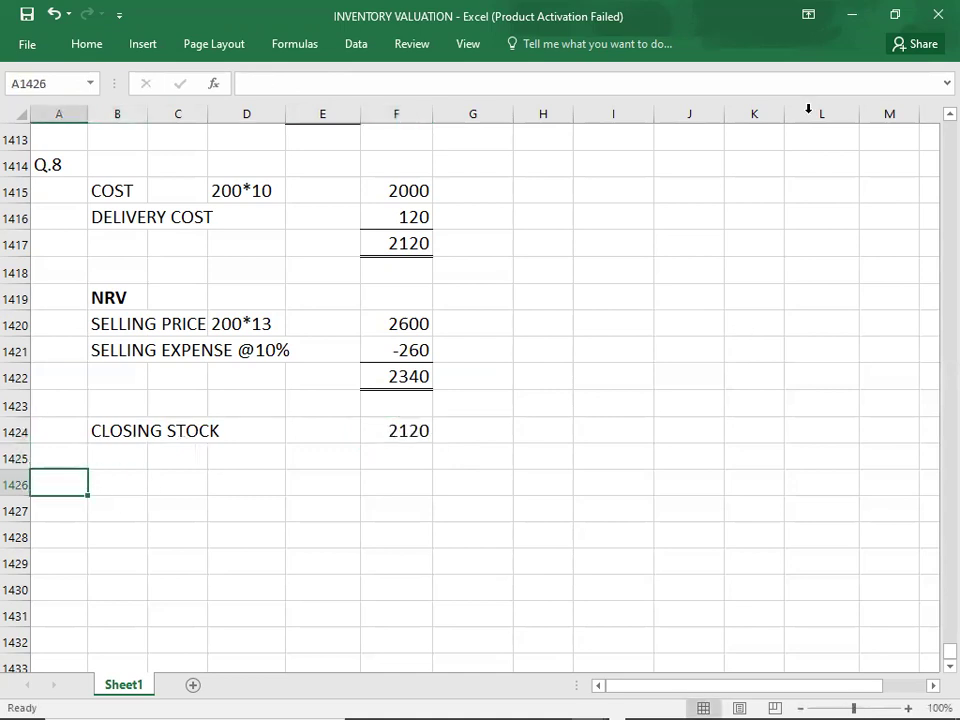